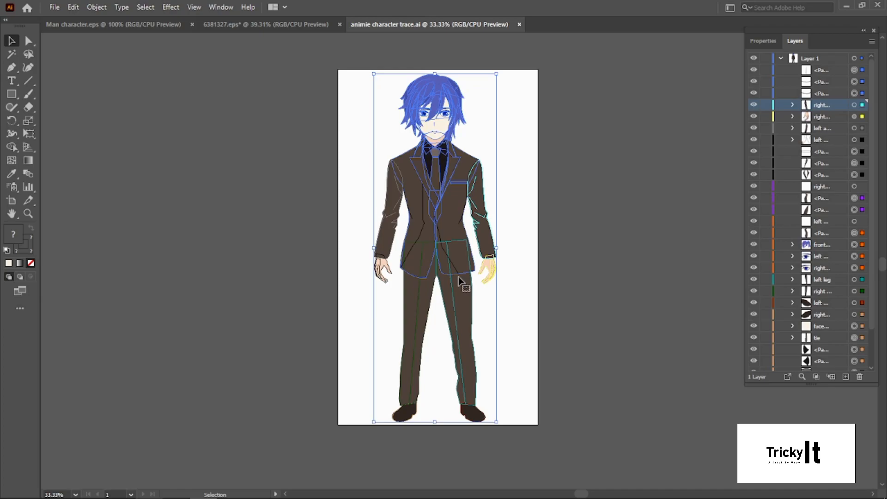
Deselect the character artwork and examine its list of body-part layers.
left_click(513, 152)
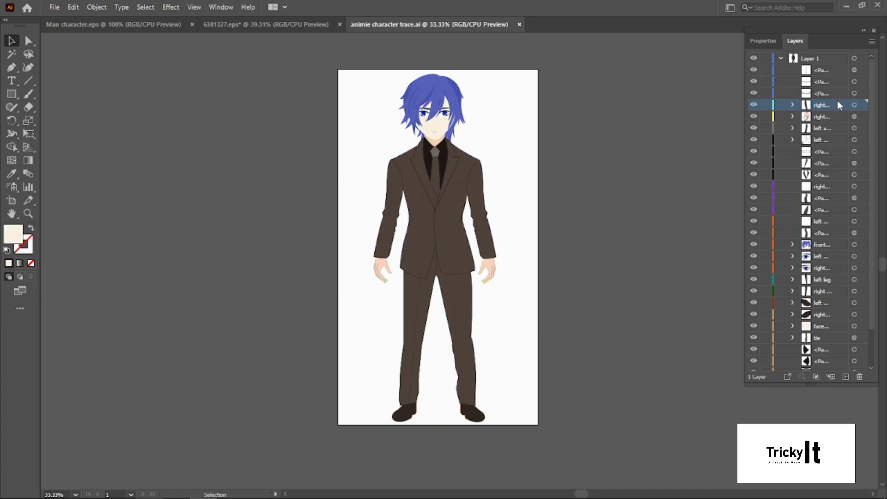
scroll(803, 204, "down", 3)
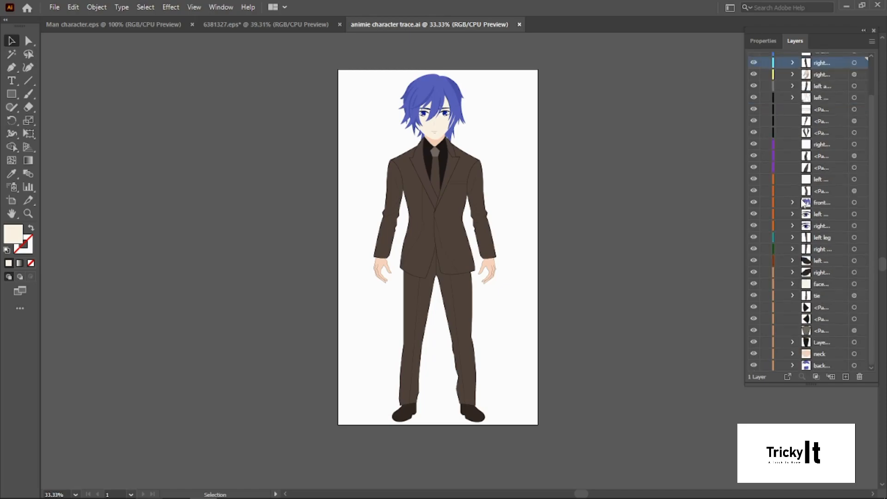
scroll(803, 204, "up", 3)
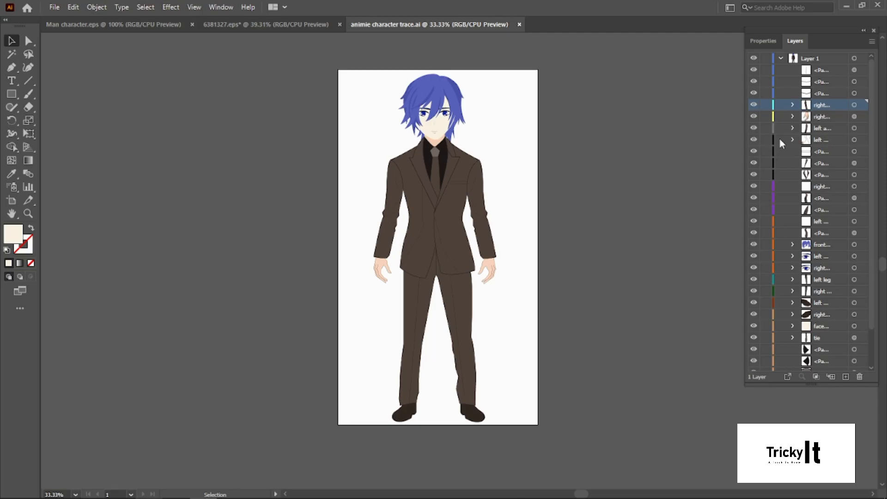
scroll(819, 207, "down", 3)
scroll(823, 210, "up", 3)
Save the artwork to the Desktop as an Adobe Illustrator (*.AI) file named animie character trace, replacing the existing file.
left_click(51, 8)
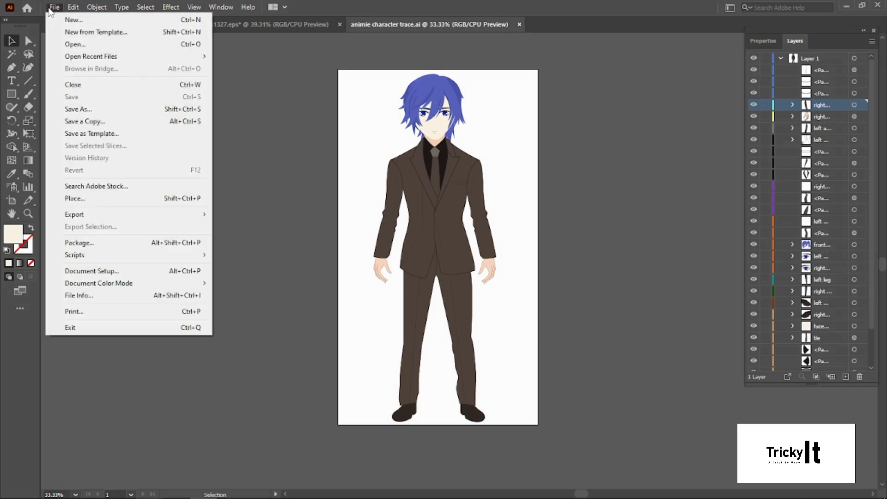
left_click(106, 112)
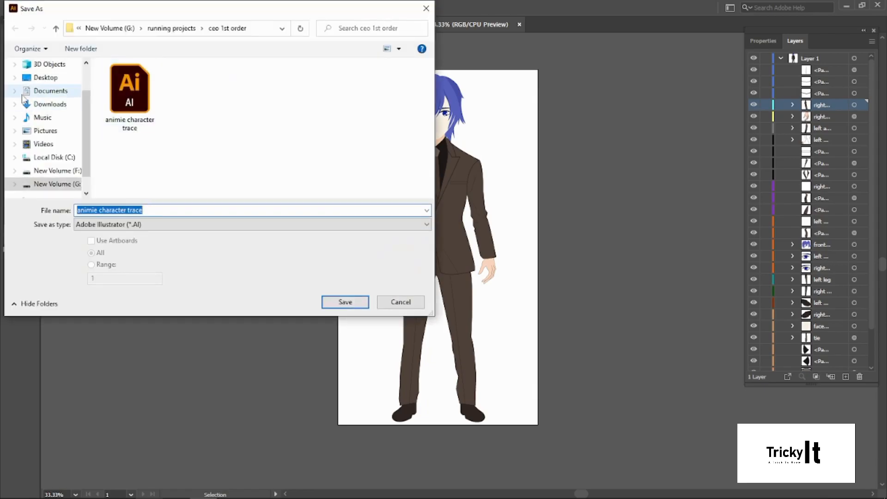
left_click(46, 78)
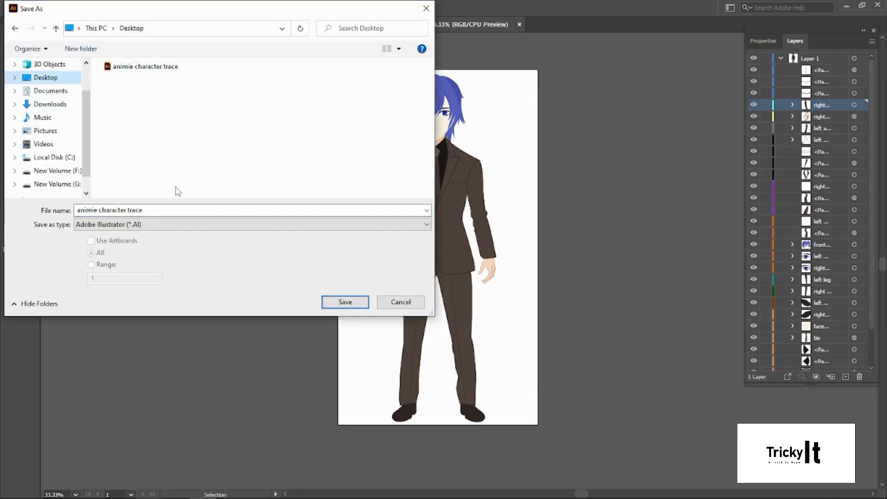
left_click(148, 224)
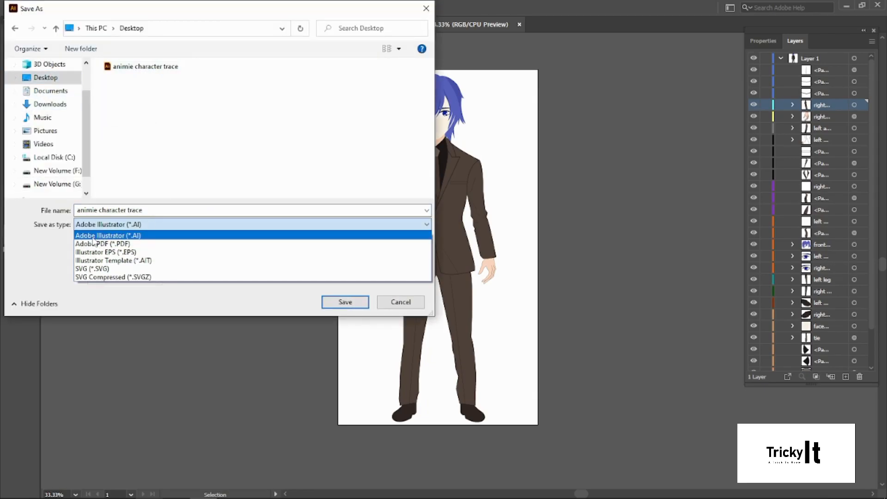
left_click(143, 229)
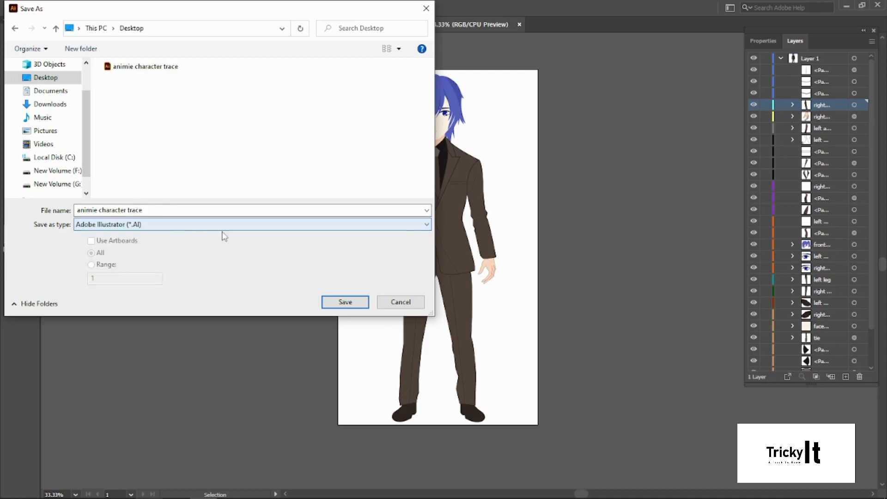
left_click(326, 300)
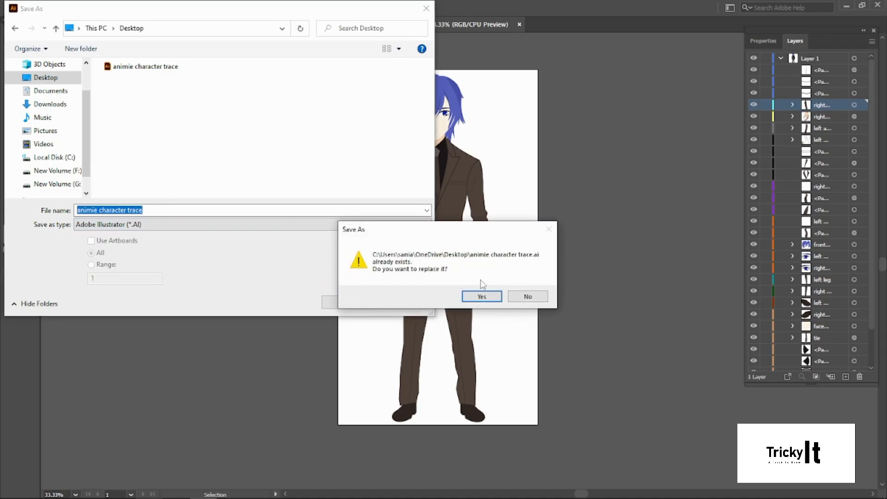
left_click(494, 299)
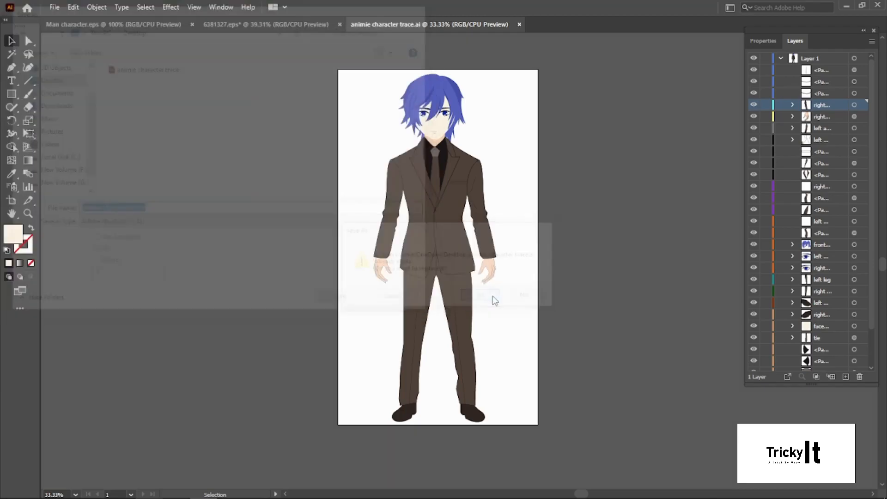
left_click(481, 404)
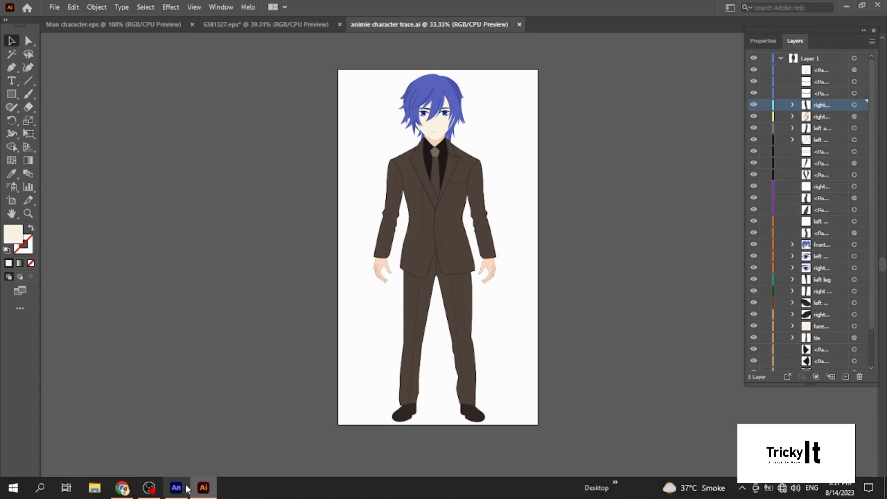
Switch to Adobe Animate and open the animie character trace file from the Desktop for import to the stage.
left_click(178, 488)
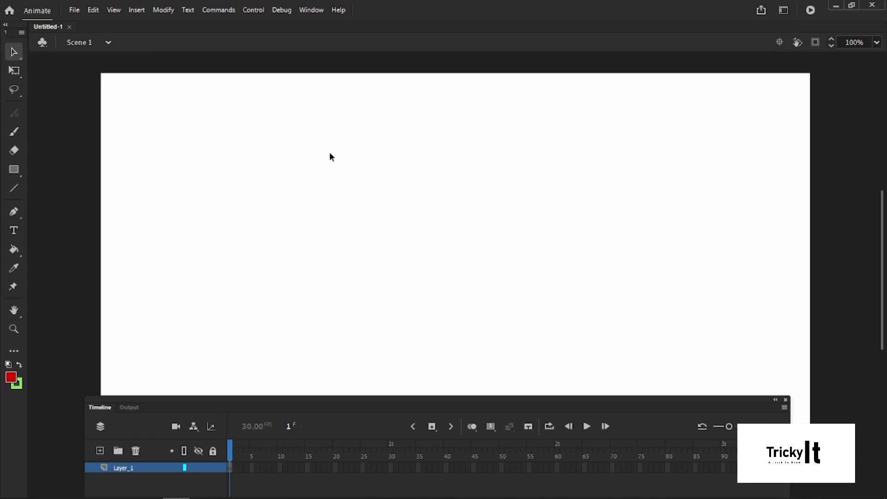
left_click(74, 10)
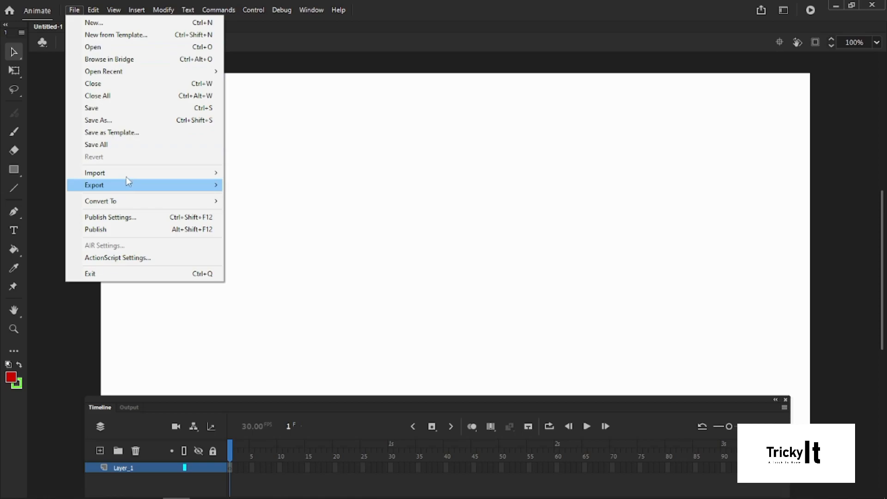
mouse_move(119, 174)
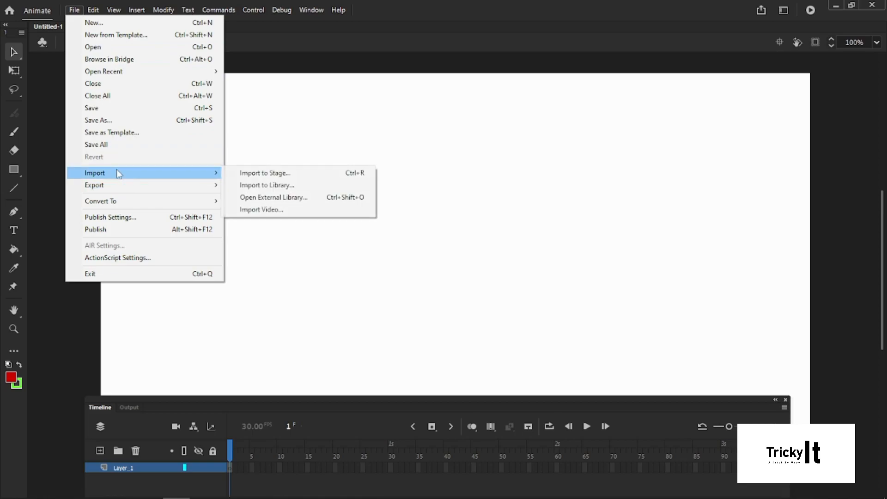
left_click(251, 173)
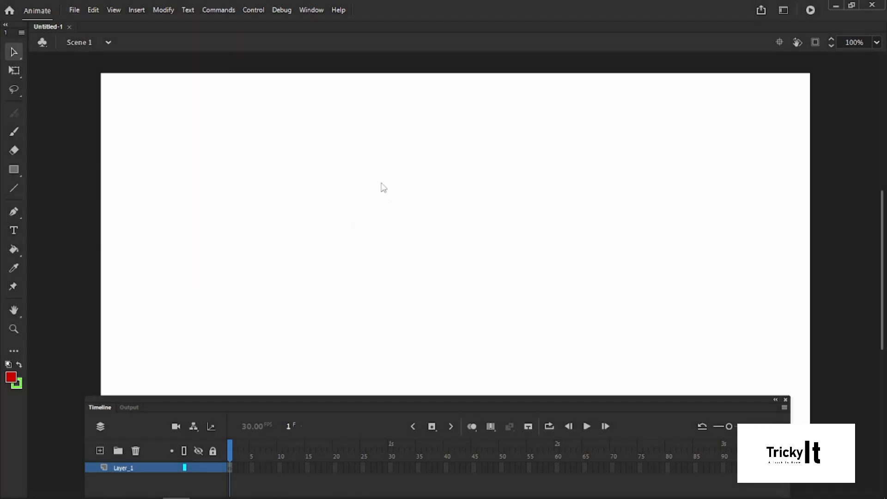
left_click(70, 95)
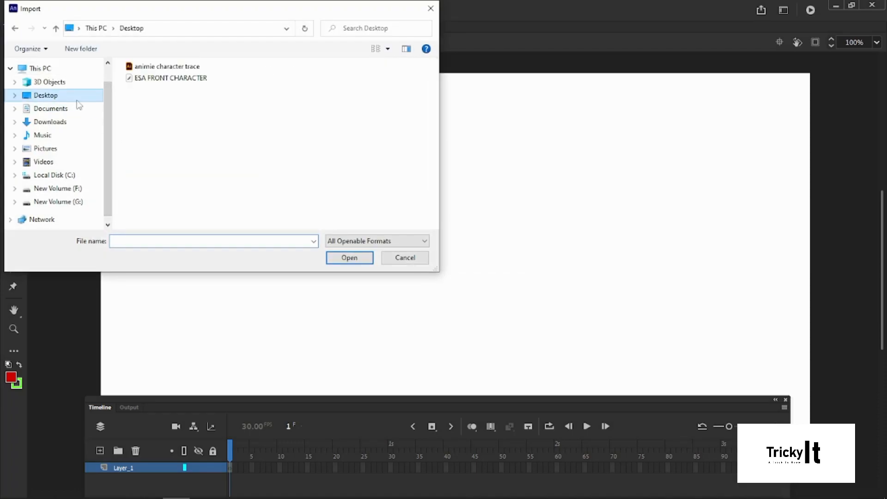
left_click(149, 67)
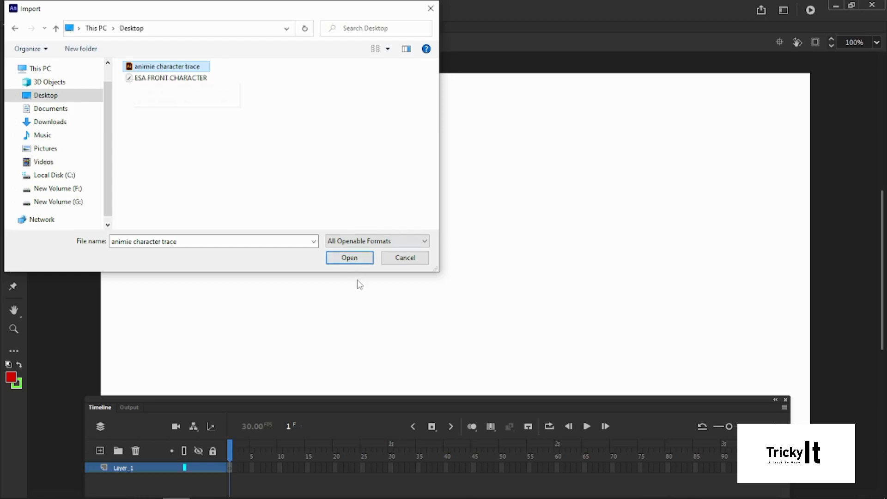
left_click(357, 262)
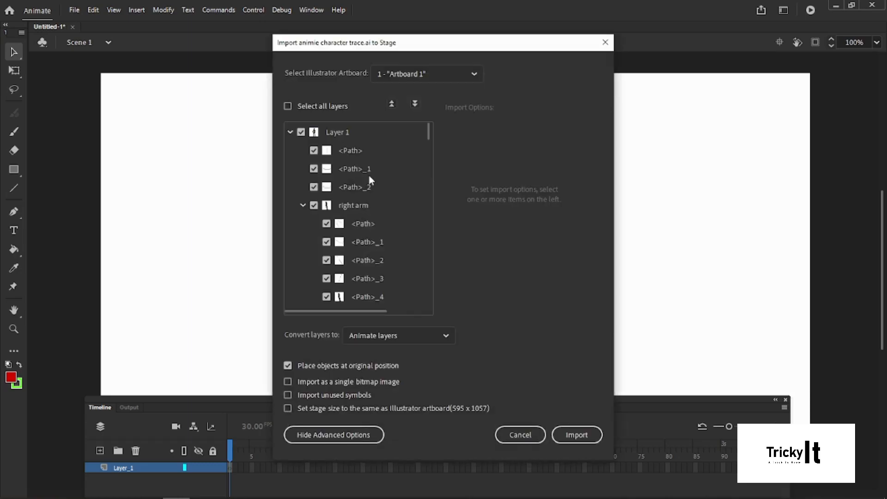
Include all layers of the Illustrator file, check the layer list, and import the character to the stage.
scroll(360, 184, "down", 1)
scroll(359, 183, "down", 10)
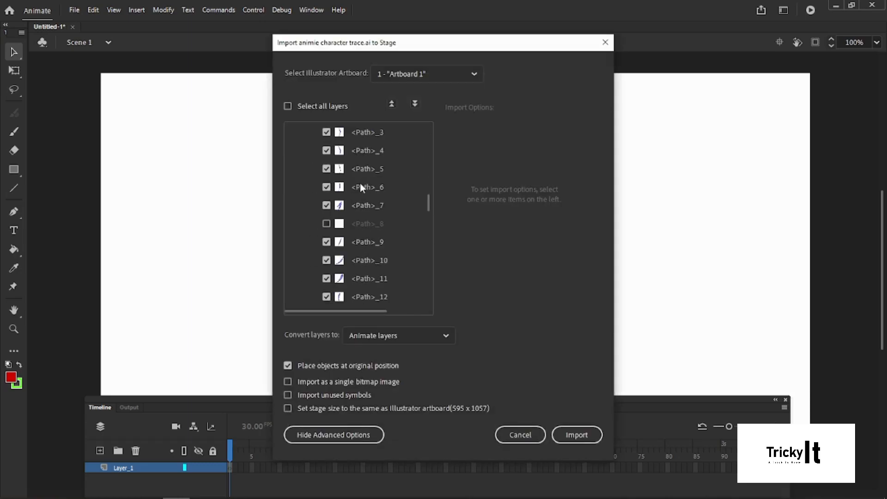
scroll(360, 187, "down", 5)
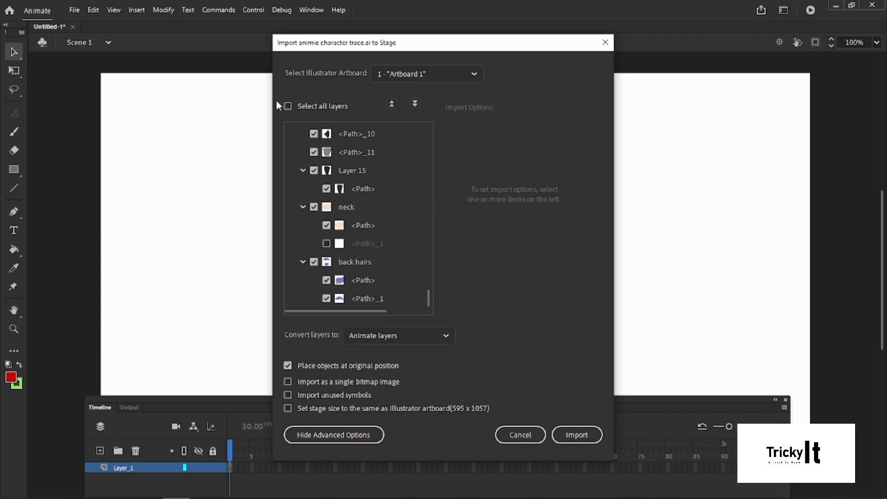
left_click(288, 106)
left_click(288, 105)
scroll(340, 184, "up", 8)
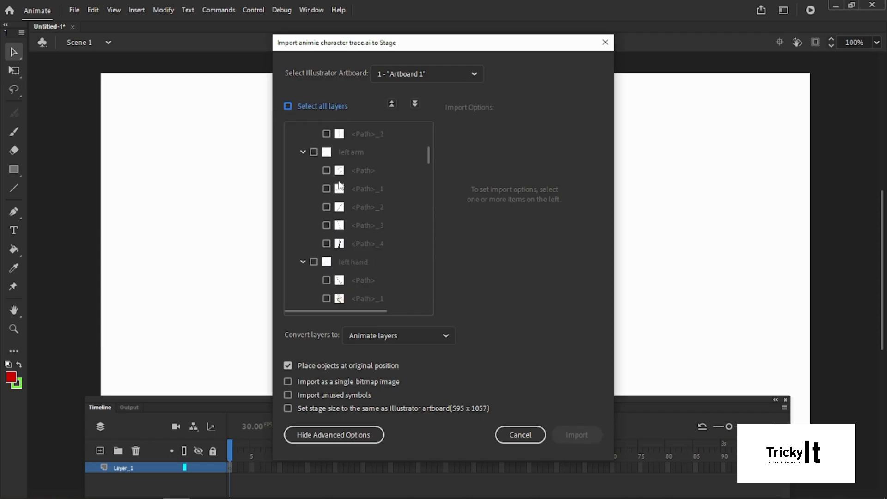
scroll(340, 185, "up", 5)
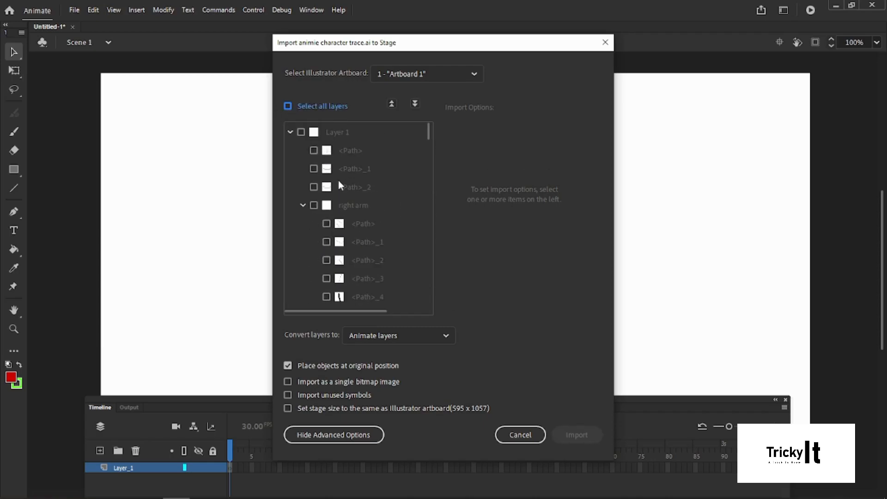
left_click(288, 105)
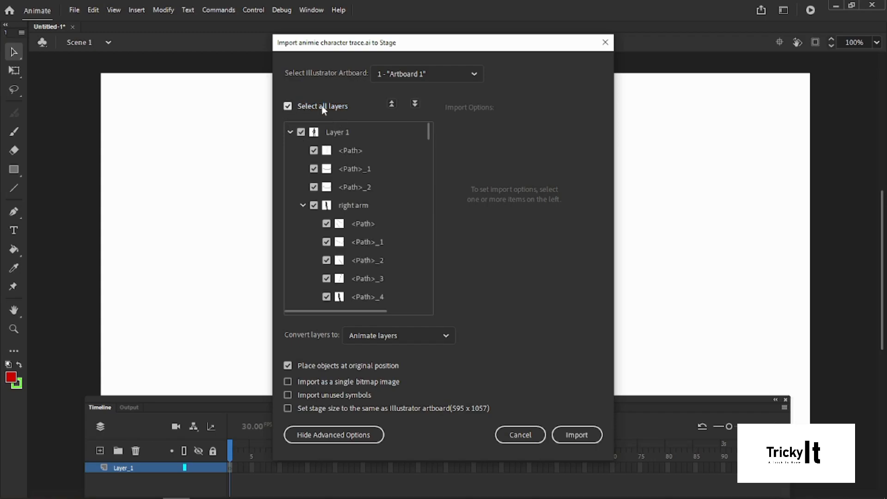
scroll(365, 191, "down", 12)
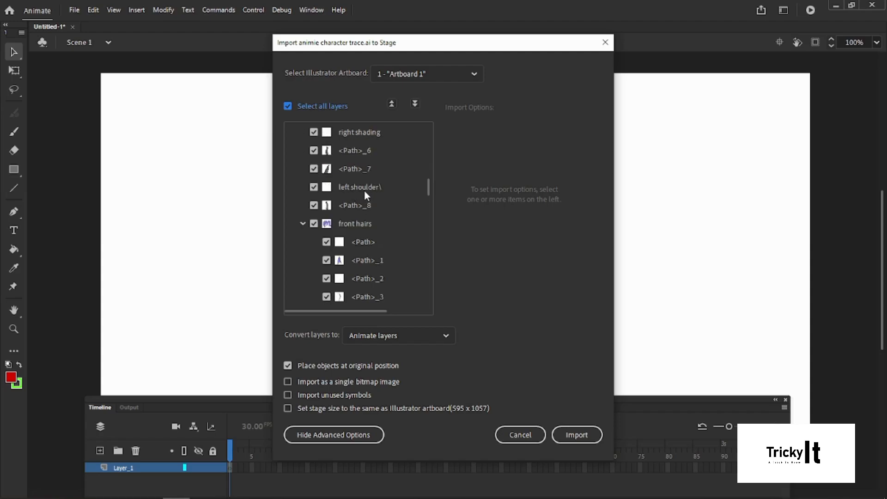
scroll(365, 193, "down", 10)
left_click(581, 433)
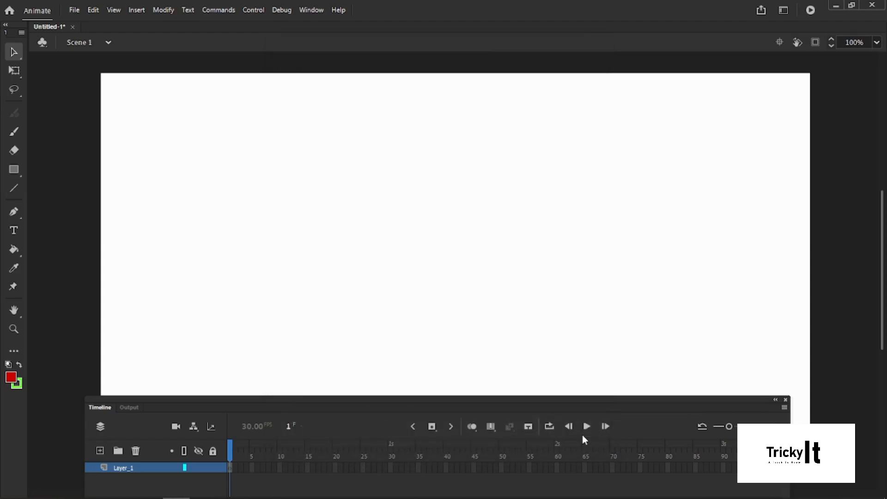
Move the imported character to the middle of the stage and check that its face, sleeve and jacket parts select separately.
left_click_drag(294, 269, 464, 265)
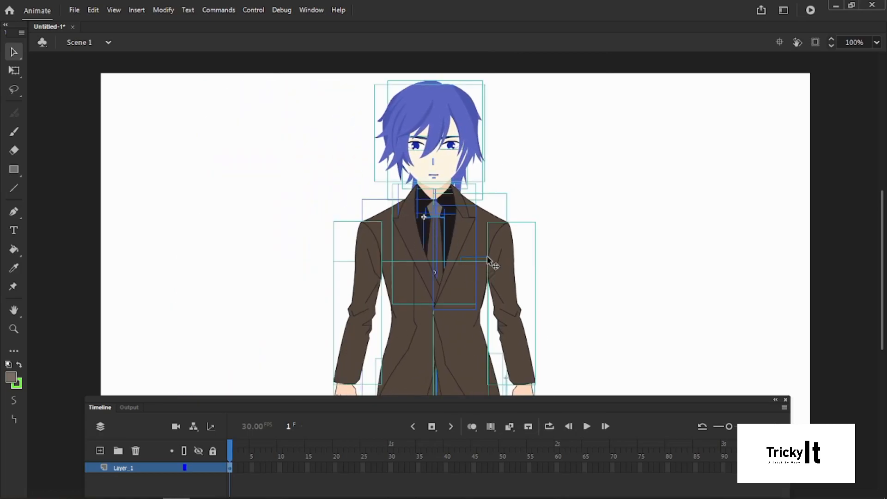
left_click(606, 159)
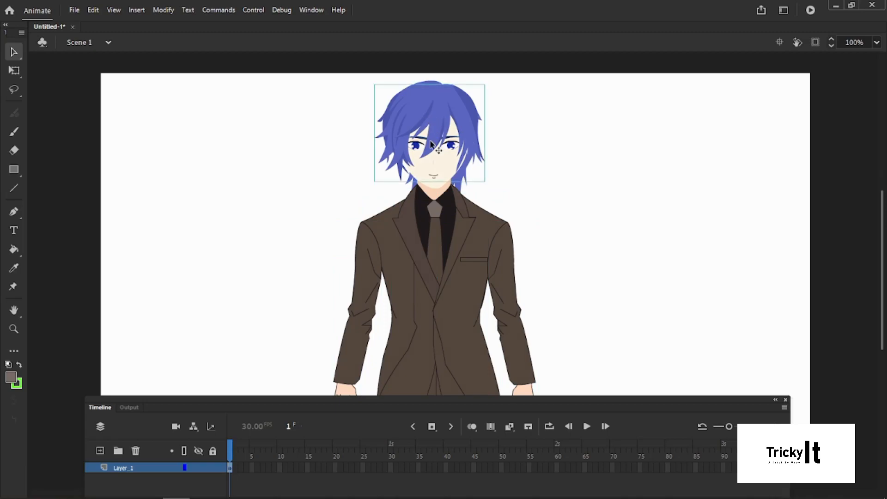
left_click(435, 178)
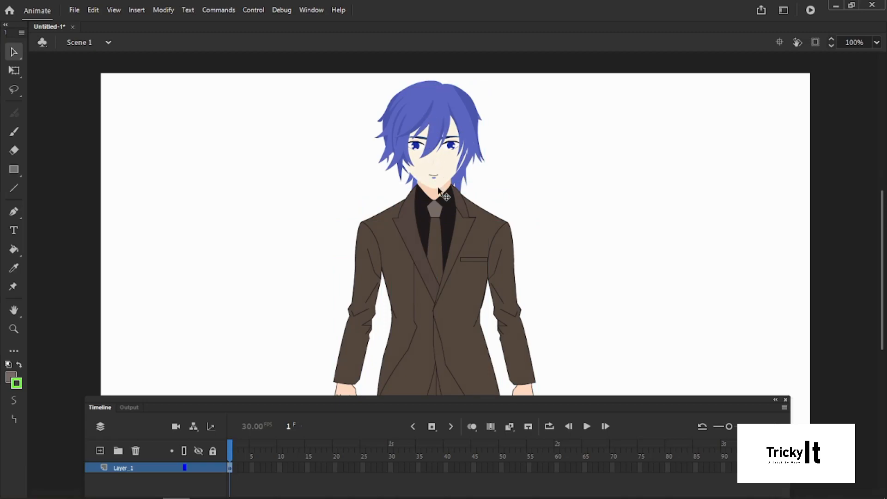
left_click(505, 254)
left_click(375, 273)
left_click(431, 263)
scroll(431, 263, "down", 6)
scroll(431, 262, "up", 6)
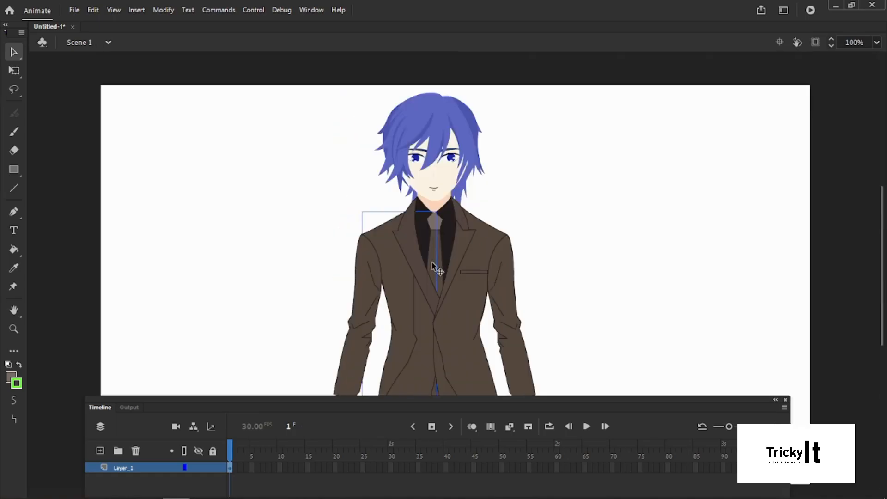
Select all the character artwork in the first frame of Layer_1 and distribute it to separate layers.
left_click_drag(220, 404, 227, 376)
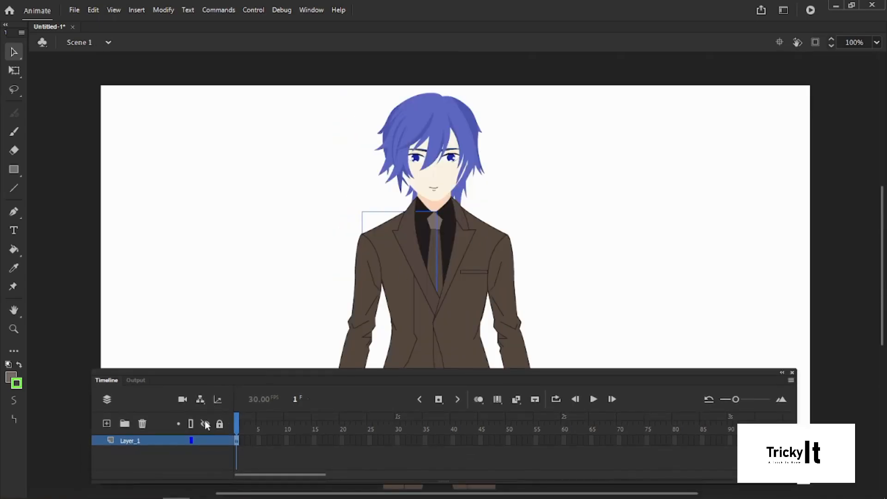
left_click(178, 441)
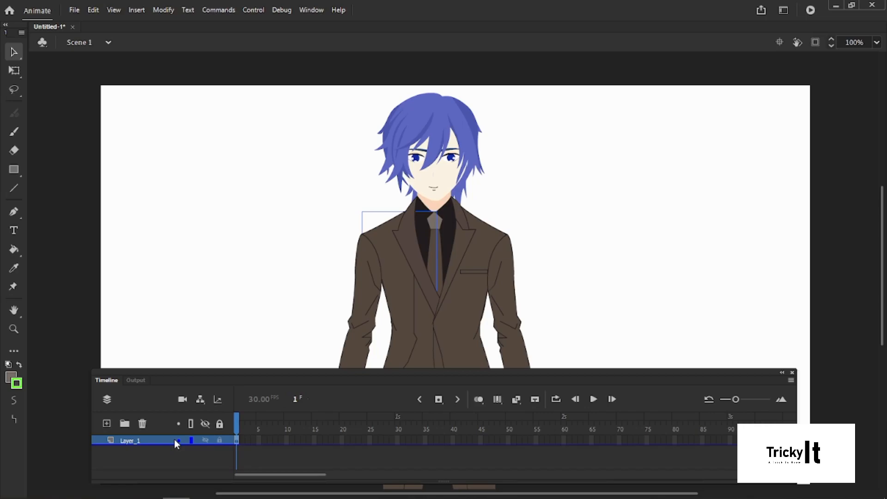
left_click(177, 442)
left_click(236, 442)
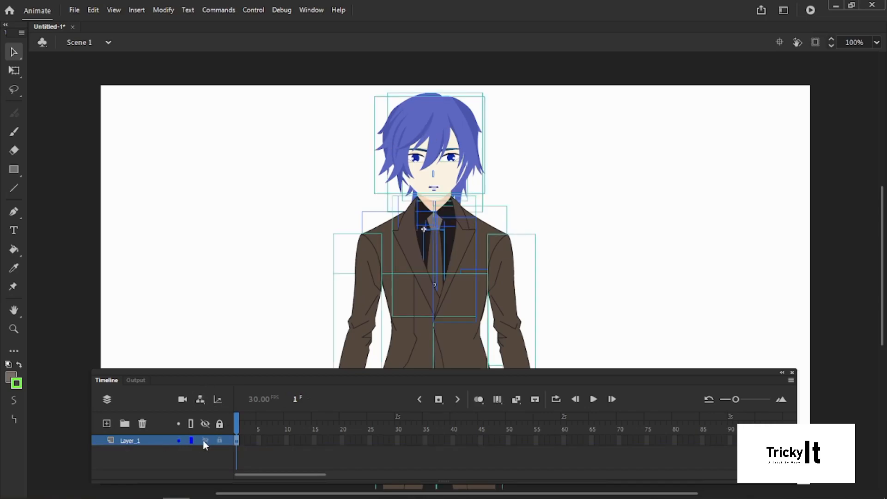
left_click_drag(370, 369, 368, 390)
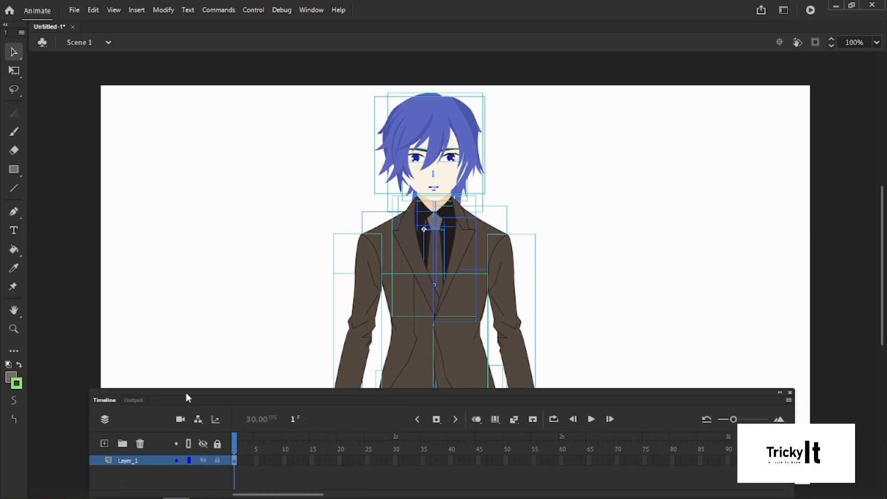
right_click(426, 163)
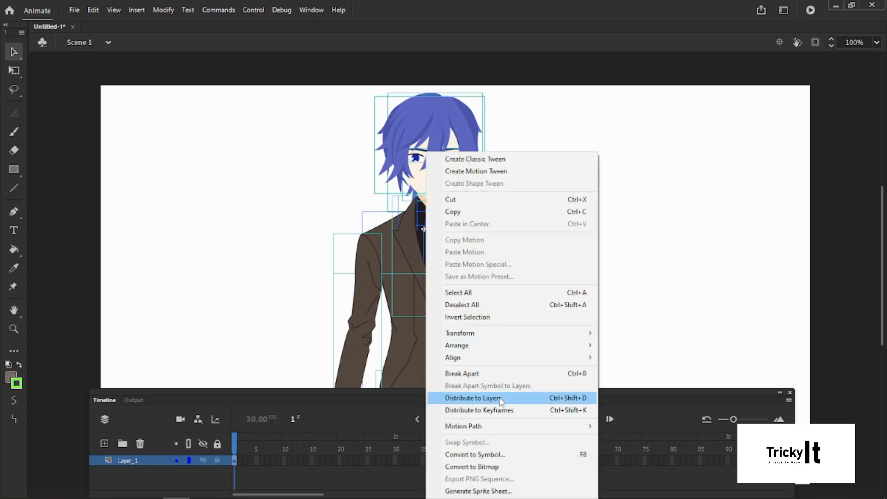
left_click(500, 398)
Raise and enlarge the timeline, and look through the character's distributed layers.
left_click_drag(409, 406, 391, 318)
left_click_drag(272, 410, 273, 489)
scroll(201, 390, "down", 8)
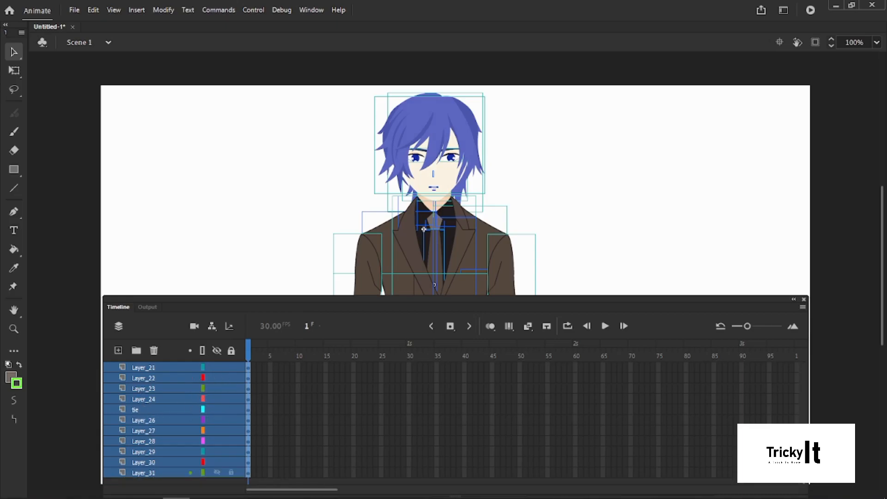
Switch to Illustrator to look through the character's layer list, and switch back to Animate to compare its layers.
mouse_move(162, 496)
left_click(203, 488)
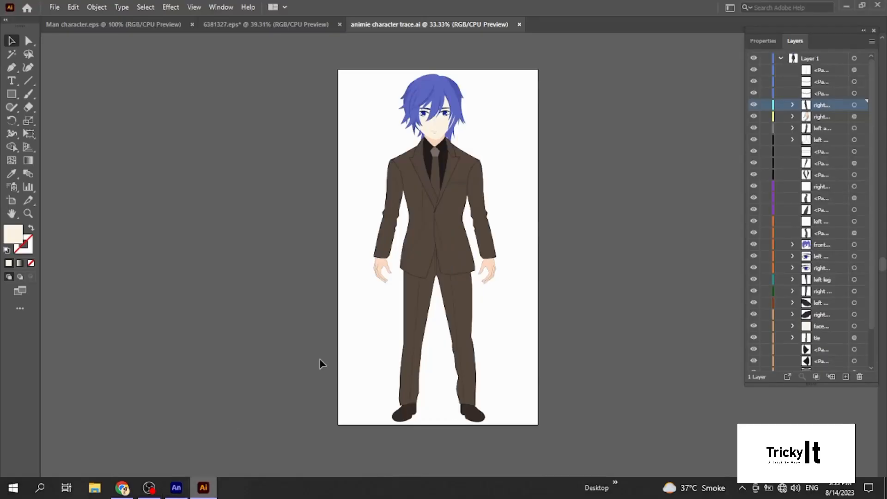
scroll(822, 214, "down", 3)
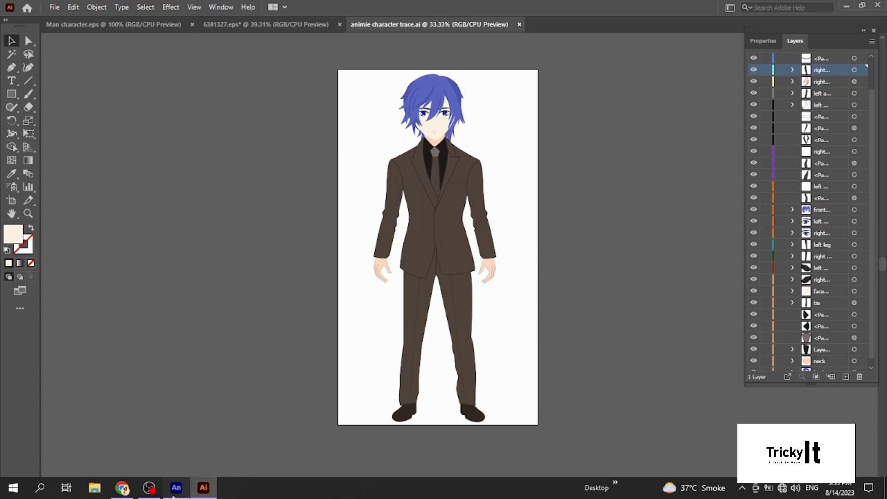
left_click(177, 488)
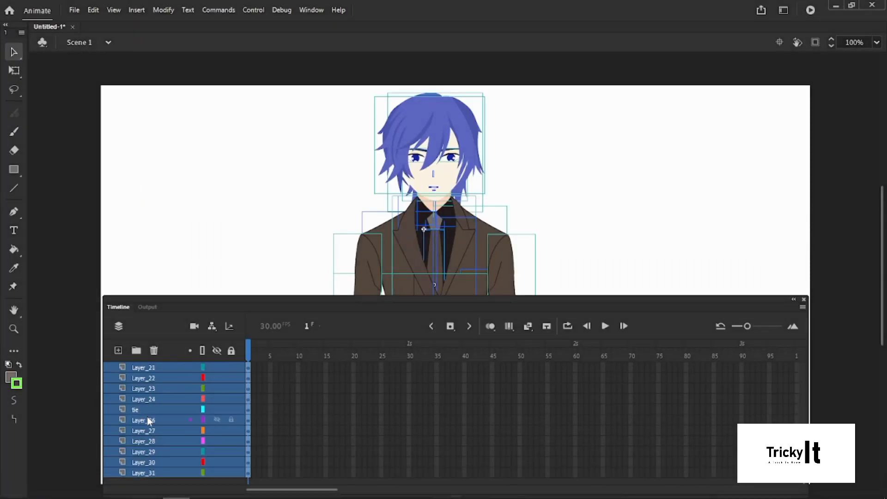
scroll(148, 418, "up", 6)
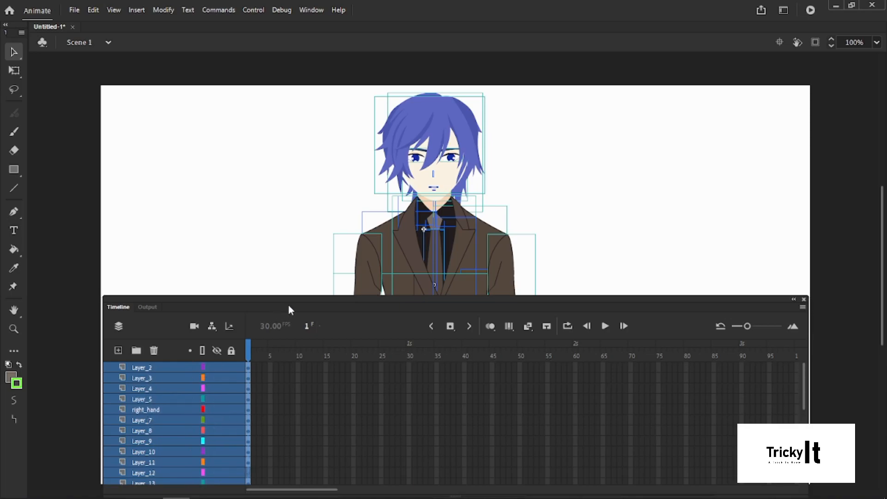
Lower the timeline and rename Layer_7, which holds one of the character's sleeves, as left arm.
left_click_drag(289, 296, 290, 365)
left_click(301, 309)
left_click(376, 275)
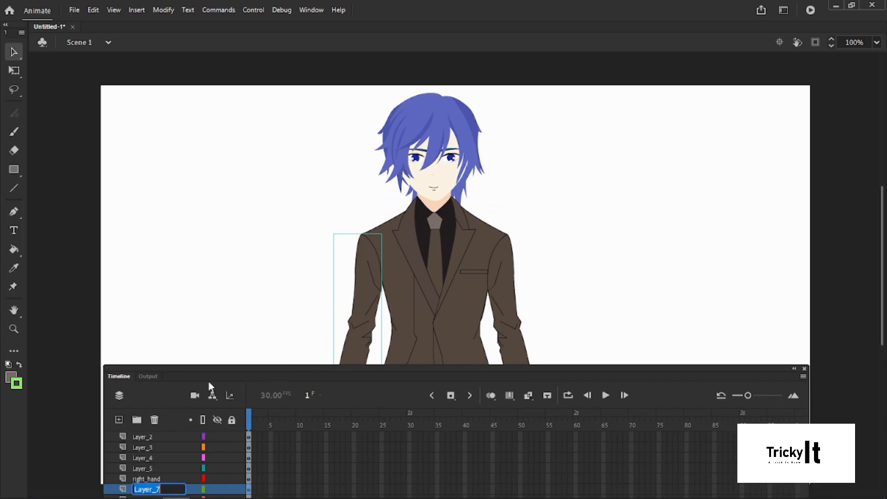
left_click_drag(212, 378, 217, 360)
double_click(152, 472)
type("left arm")
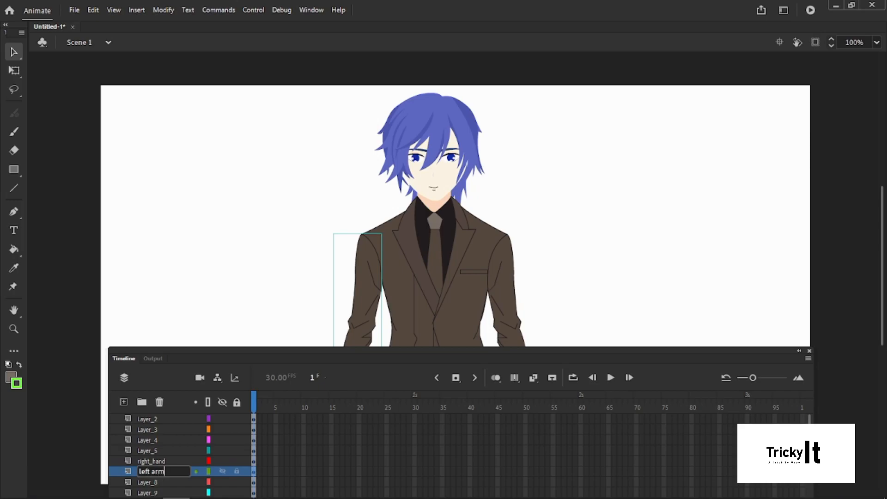
key("Return")
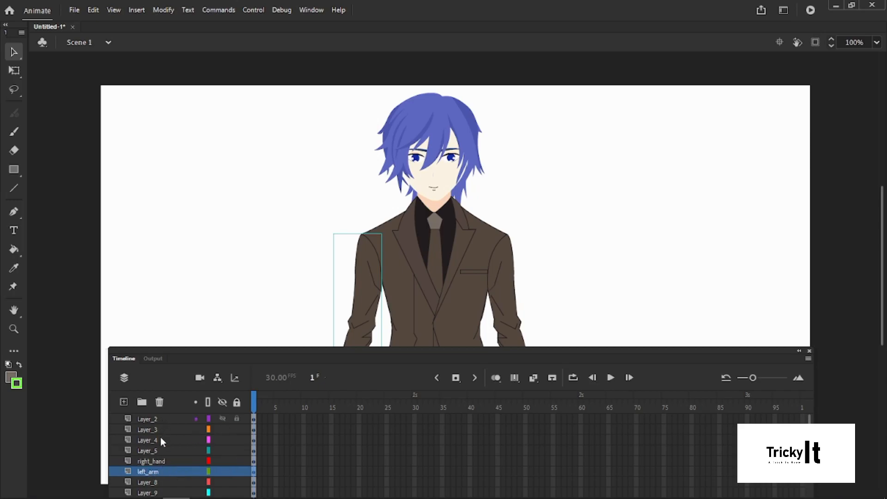
Find the layer that holds the character's mouth and rename it as lips.
left_click(158, 461)
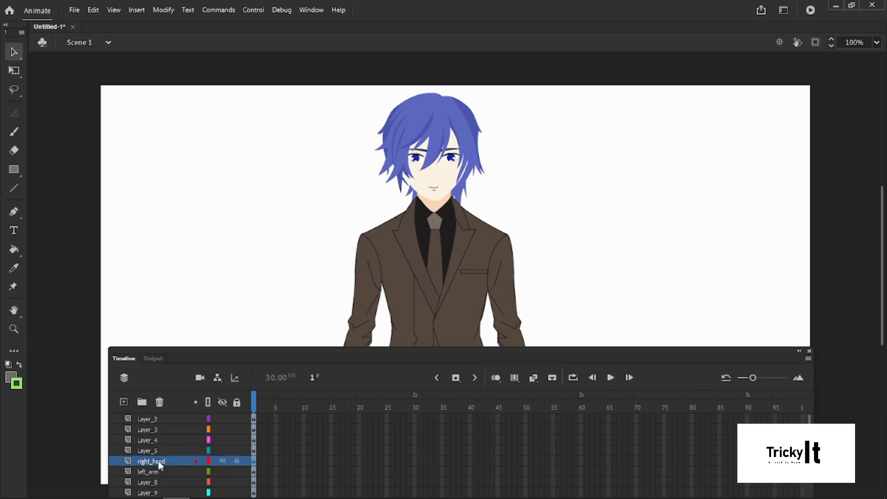
left_click(161, 431)
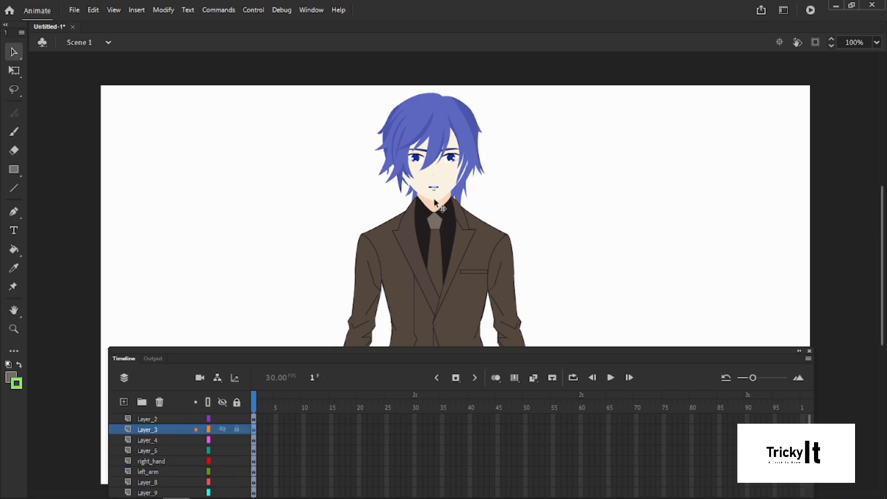
double_click(147, 432)
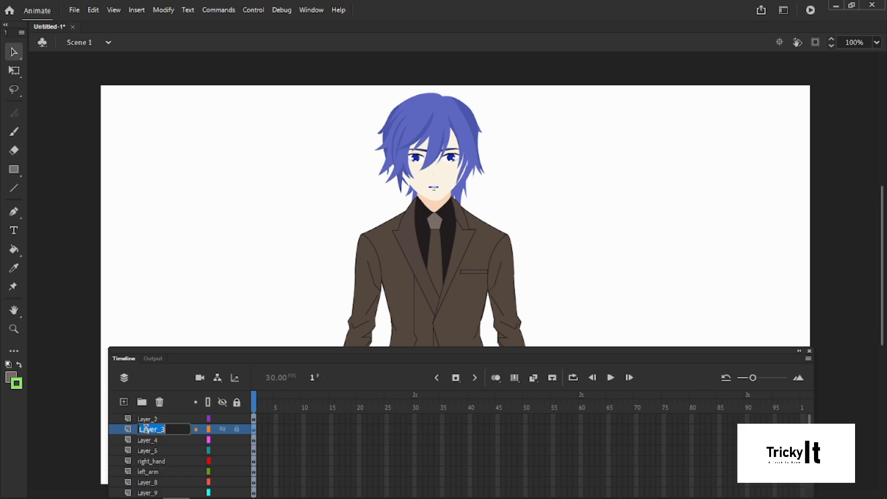
type("lips")
key("Return")
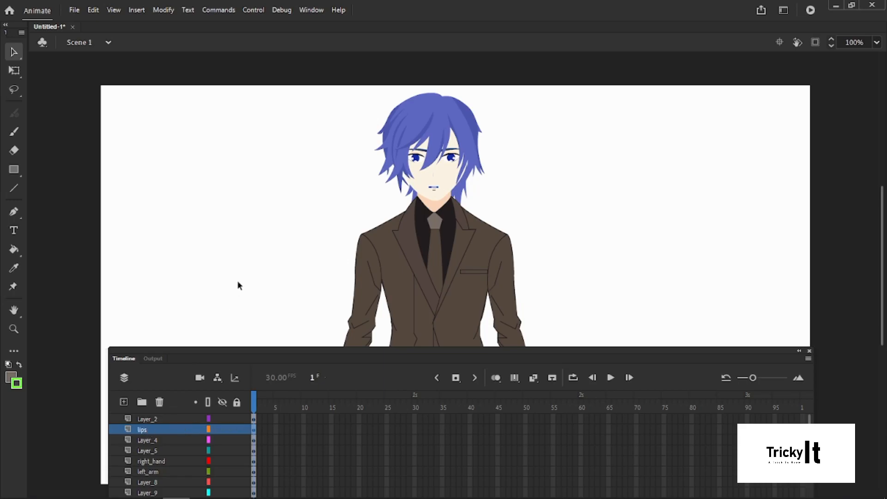
Look over the layer list and the character, and select each sleeve on the stage to check its layer.
left_click(170, 431)
scroll(457, 256, "down", 5)
scroll(458, 256, "up", 5)
left_click(350, 200)
scroll(434, 236, "down", 3)
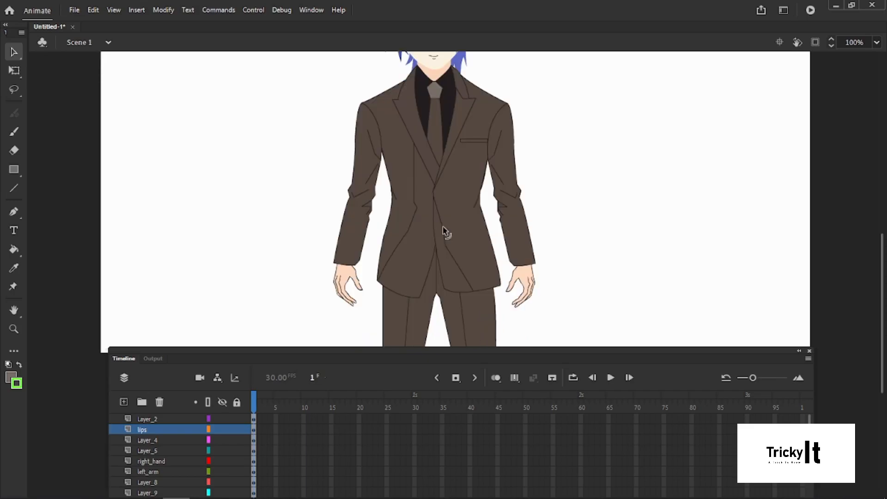
left_click(368, 193)
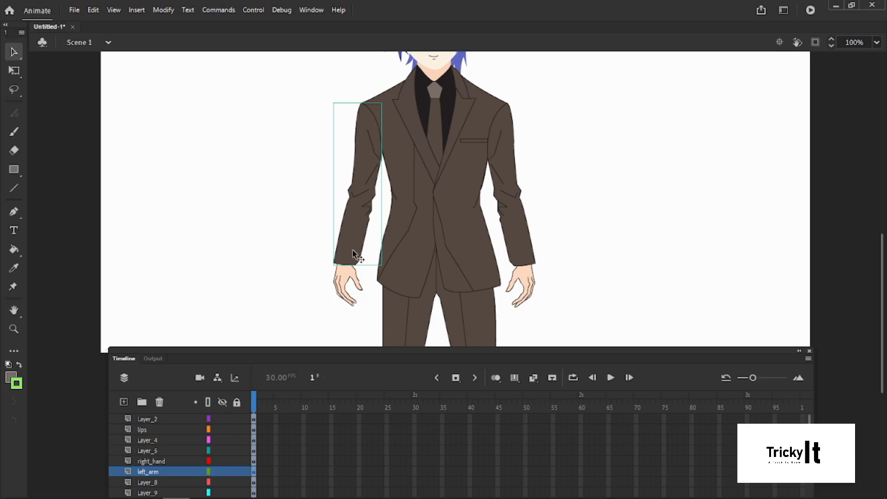
left_click(500, 141)
left_click(559, 224)
scroll(480, 174, "up", 5)
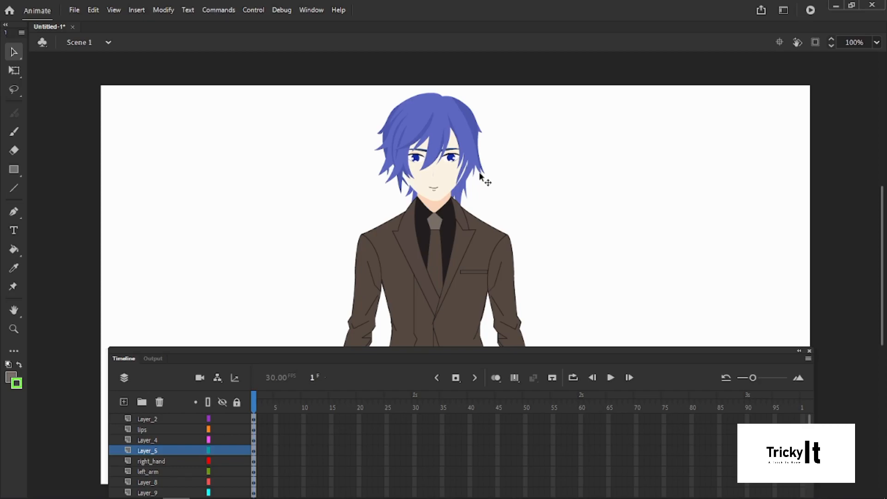
Select one sleeve, the jacket front, and the other arm with its hand to check that they are separate parts.
scroll(480, 174, "down", 10)
scroll(480, 175, "up", 5)
left_click(407, 122)
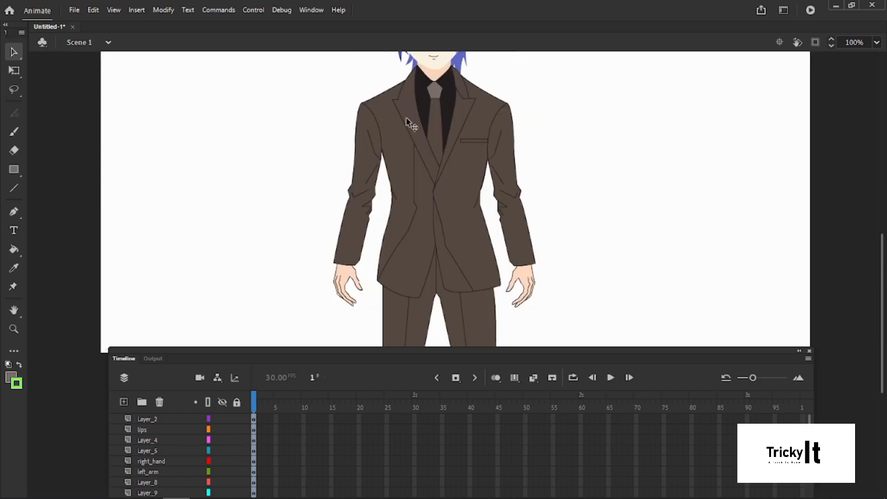
left_click(384, 136)
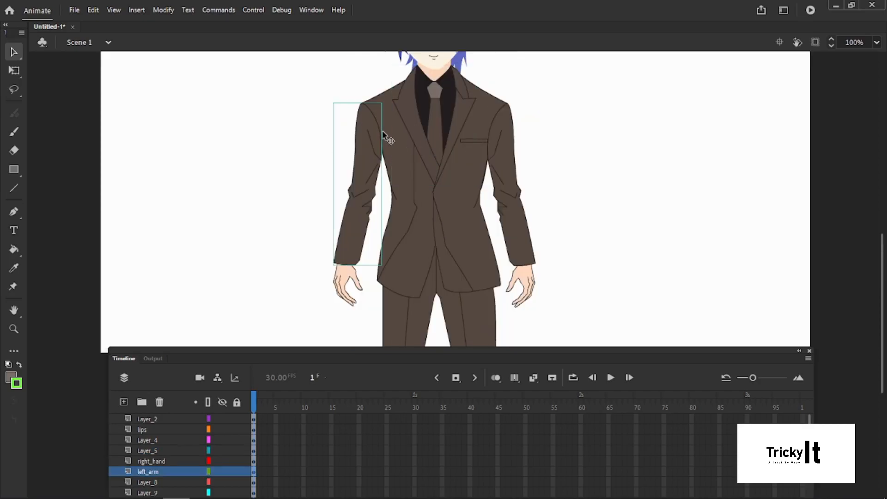
left_click(474, 156)
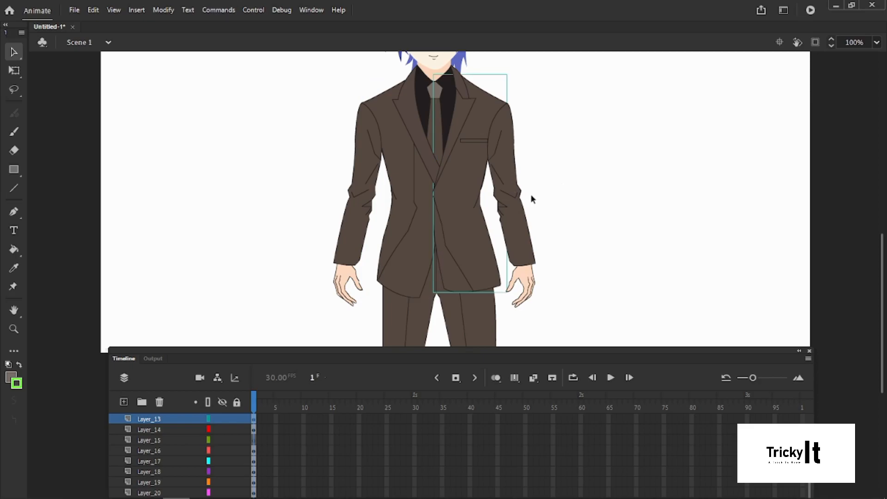
left_click_drag(487, 198, 573, 308)
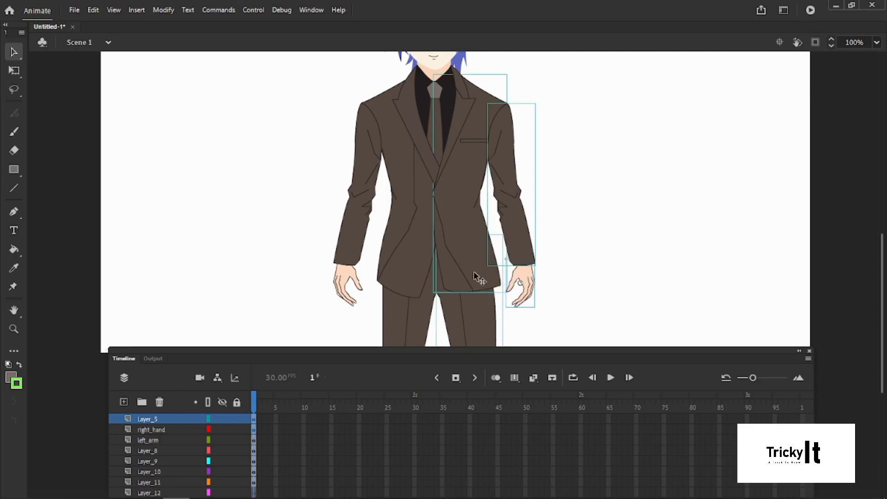
left_click(454, 262)
scroll(492, 213, "down", 2)
scroll(493, 218, "up", 1)
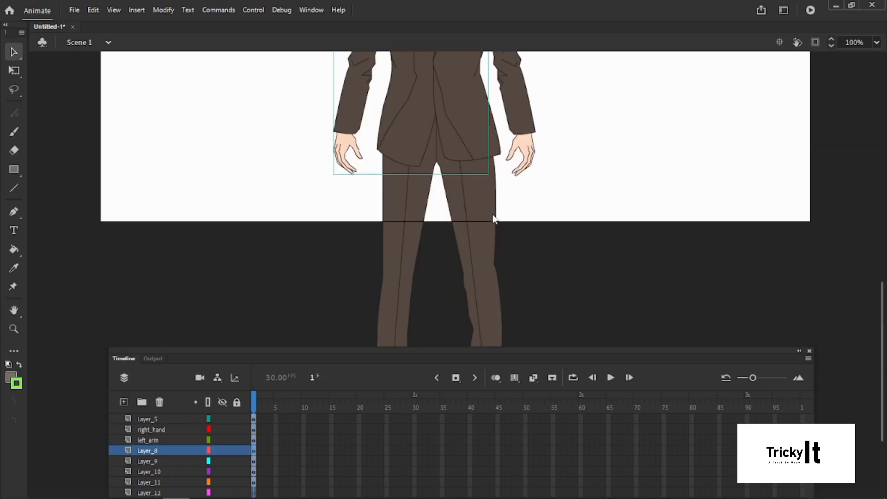
Lower the timeline further and select one leg and its shoe to check that they are separate parts.
left_click(489, 230)
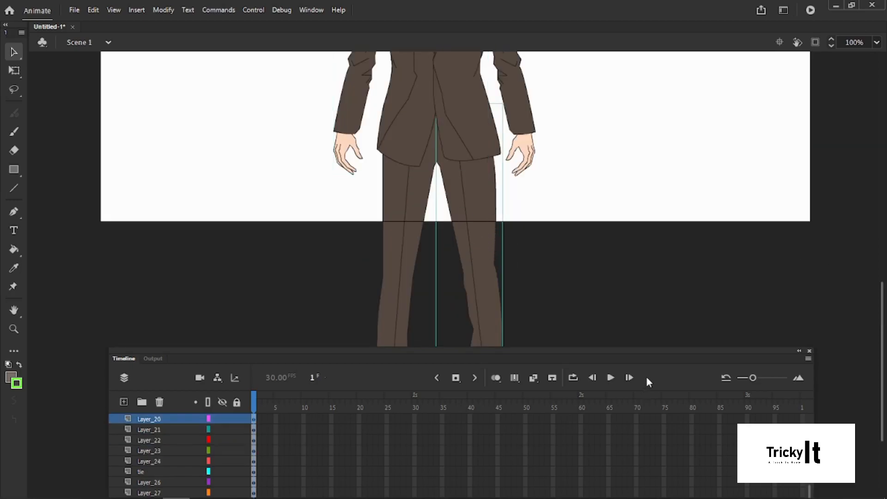
left_click_drag(648, 359, 655, 428)
left_click_drag(450, 268, 517, 303)
left_click_drag(577, 433, 576, 436)
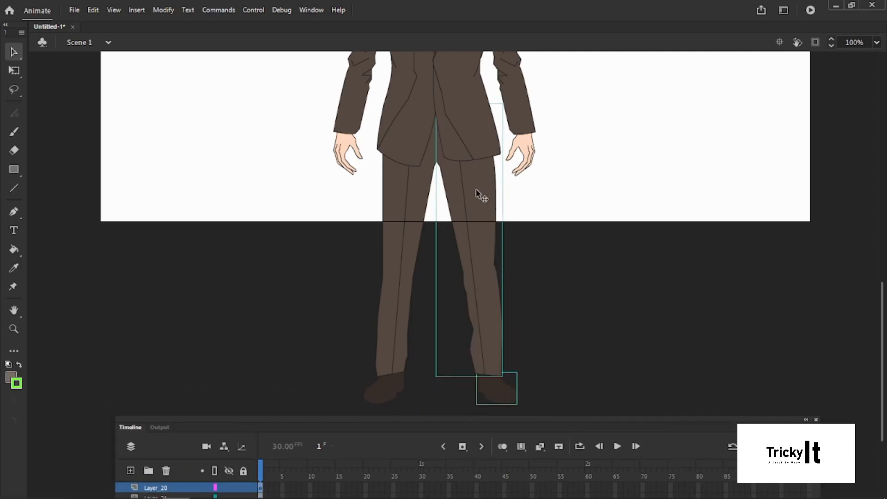
left_click(527, 253)
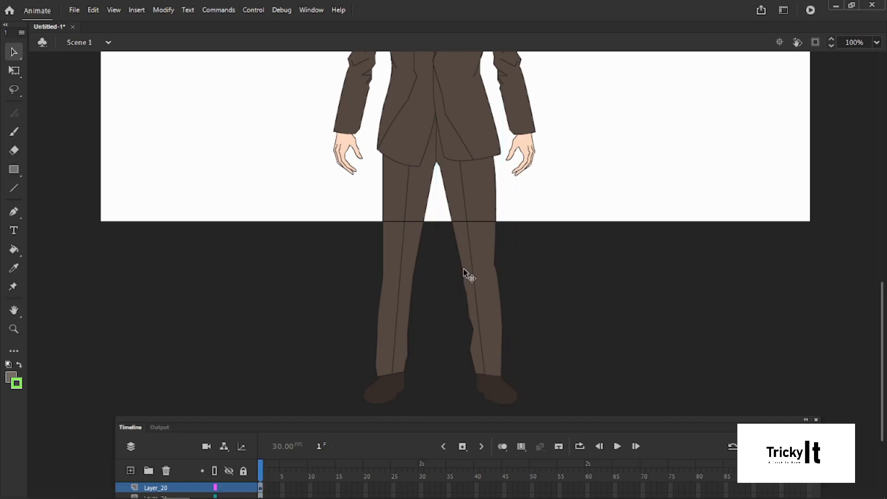
left_click_drag(457, 270, 547, 402)
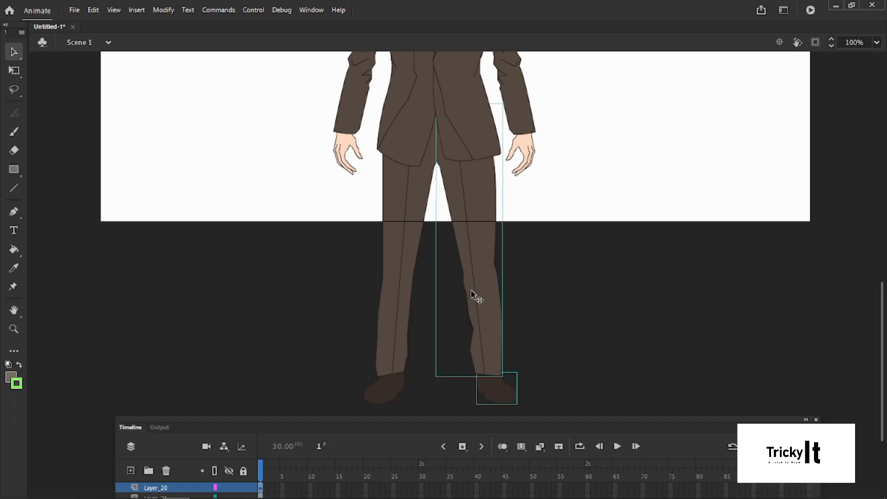
left_click(531, 276)
scroll(515, 268, "up", 5)
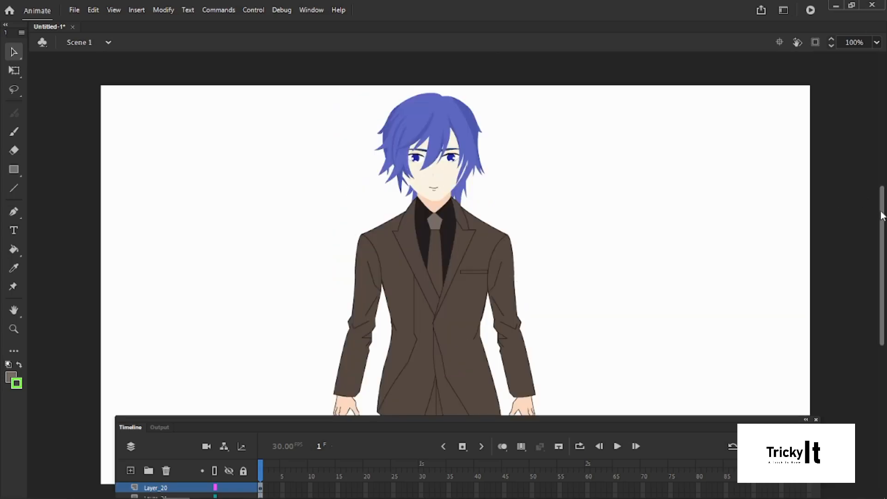
scroll(870, 204, "down", 2)
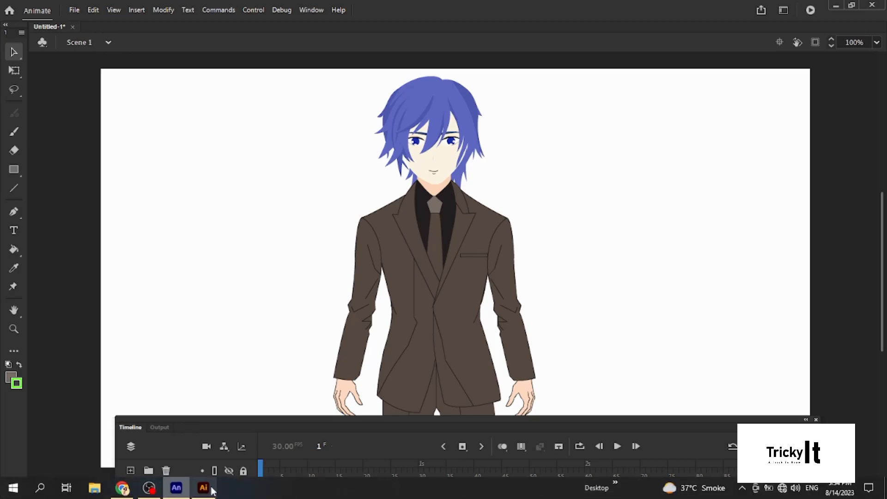
Switch to Illustrator's 6381327.eps document, move the large stick figure slightly up and left, and deselect it.
left_click(210, 490)
left_click(263, 27)
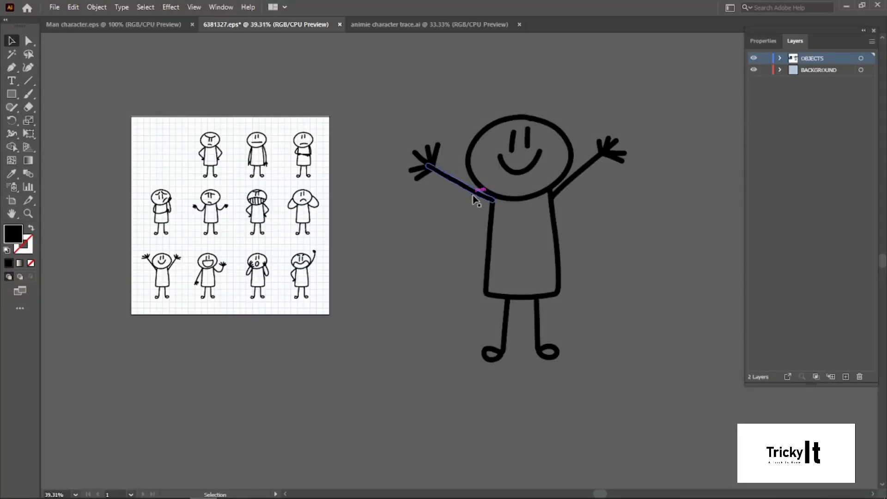
left_click(492, 198)
left_click_drag(500, 199, 475, 179)
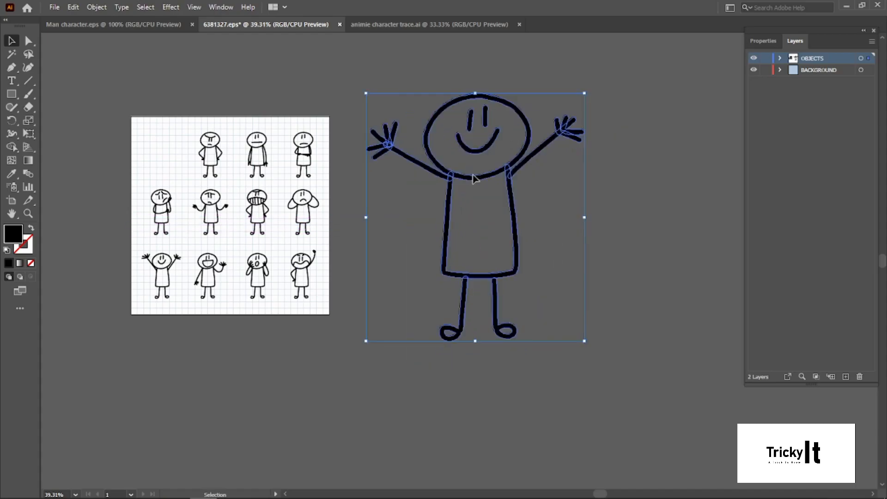
left_click(597, 209)
right_click(497, 169)
left_click(485, 182)
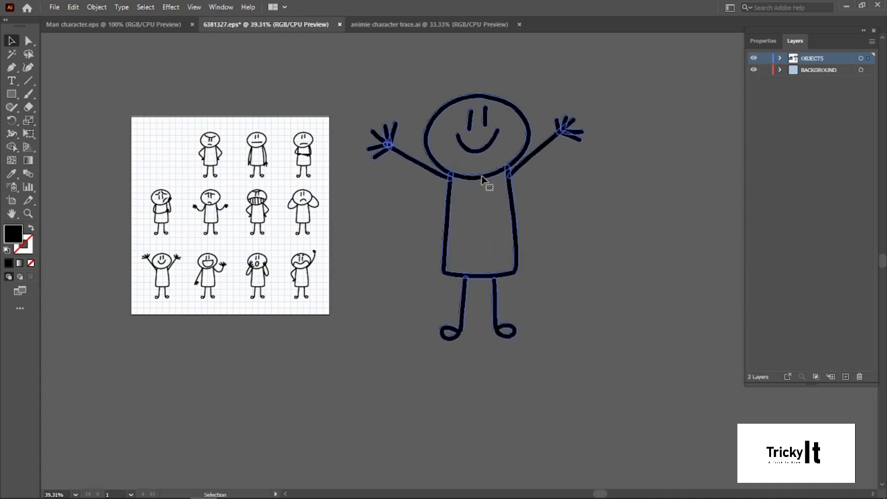
left_click(418, 188)
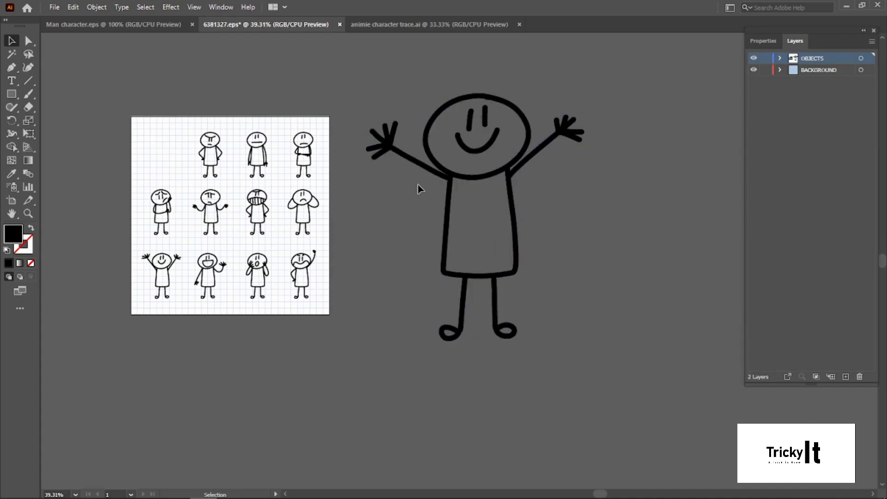
Ungroup the large stick figure and check that its head, body and legs select separately.
left_click(457, 182)
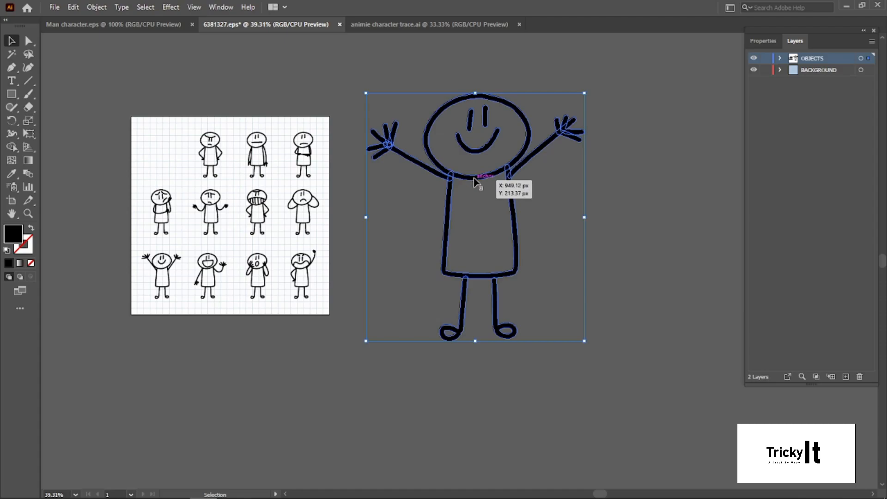
right_click(487, 179)
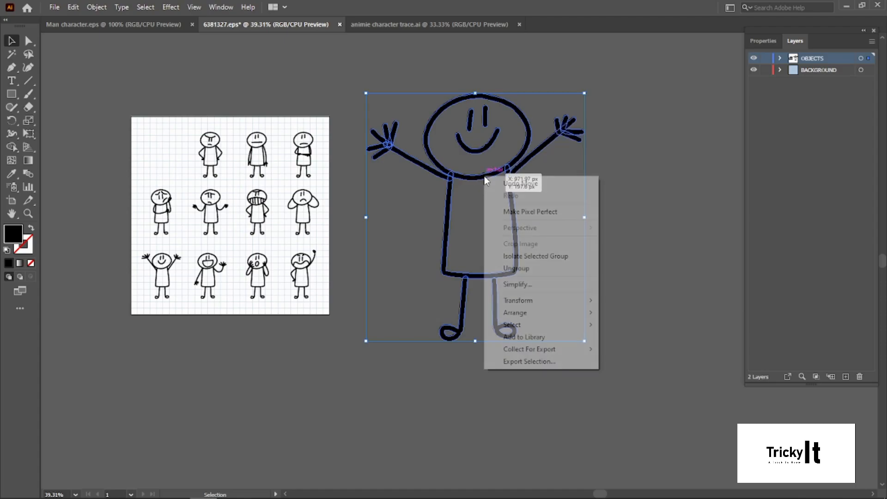
left_click(510, 268)
left_click(617, 217)
left_click(489, 176)
left_click(487, 154)
left_click(518, 172)
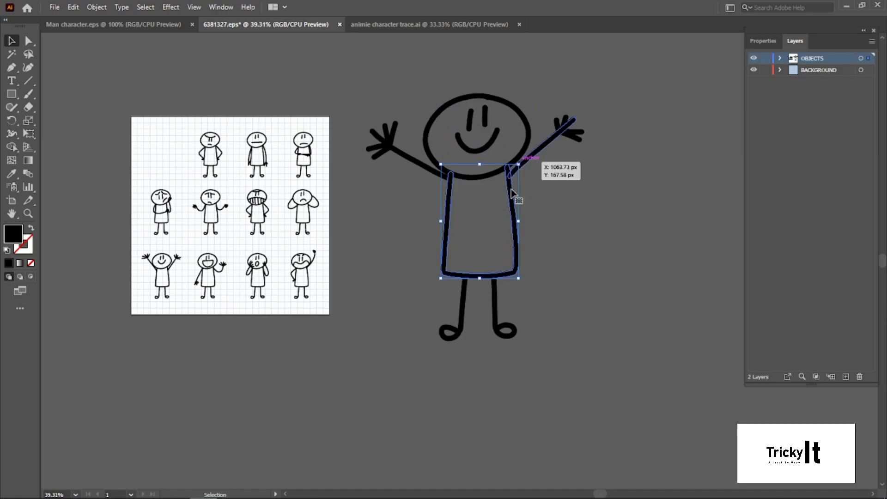
left_click(495, 296)
left_click(463, 299)
left_click(604, 273)
Copy the whole ungrouped stick figure and paste it into Animate using AI File Importer preferences, with recommended import settings and layers maintained.
left_click_drag(364, 80, 615, 416)
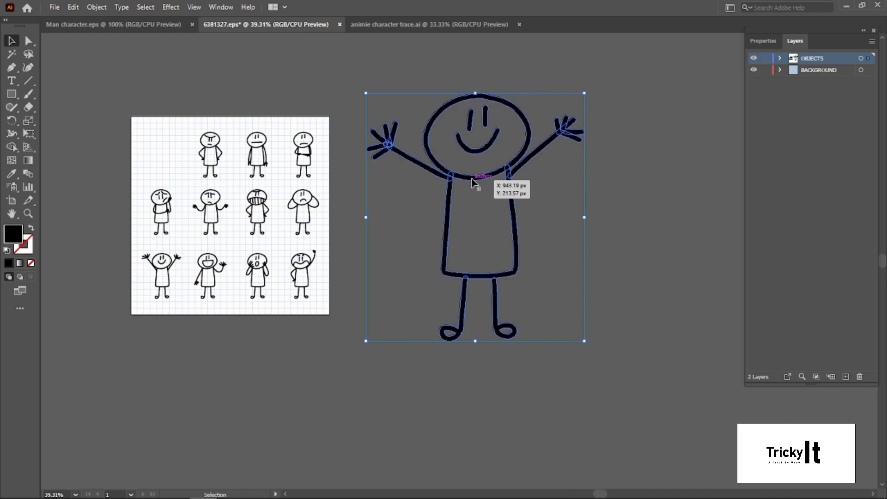
left_click_drag(477, 194, 244, 170)
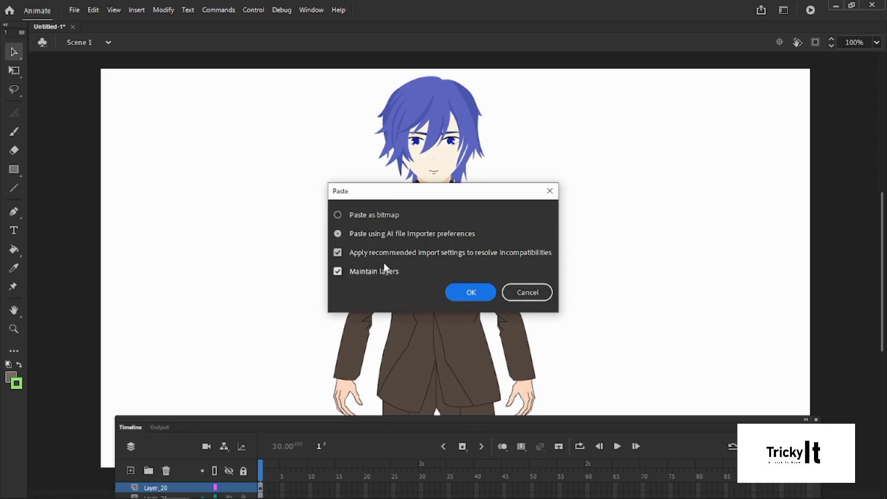
left_click(361, 272)
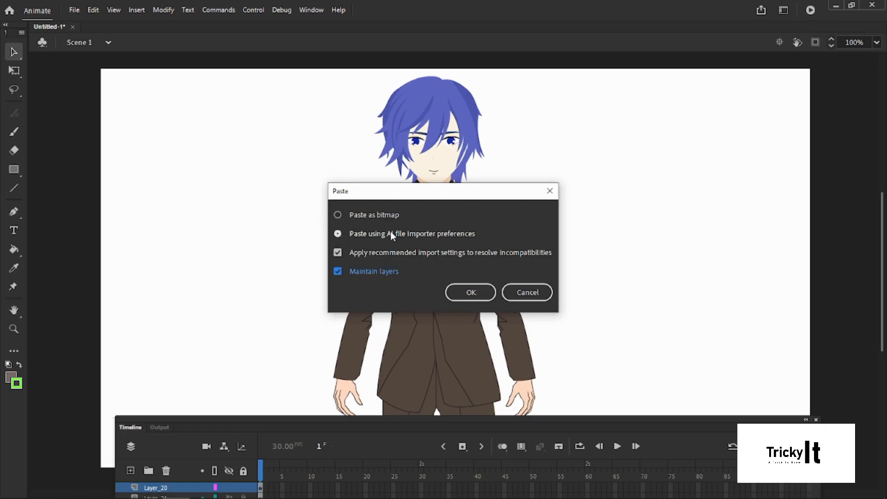
left_click(338, 234)
left_click(337, 215)
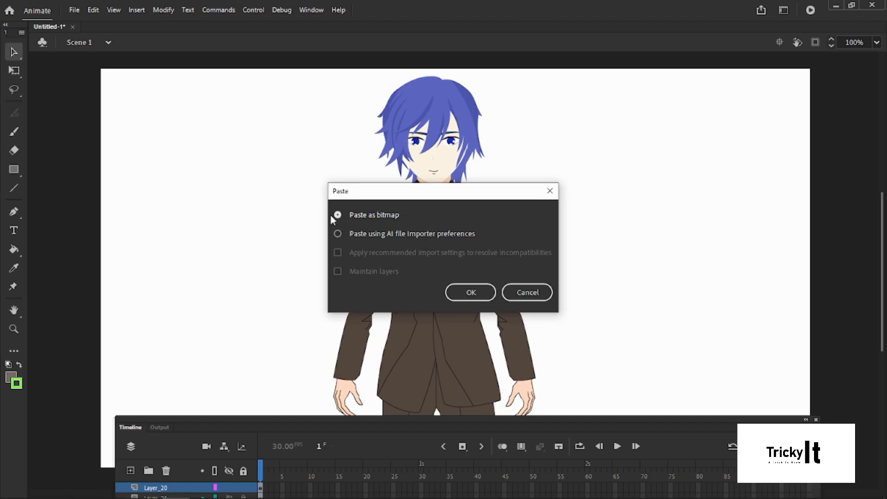
left_click(337, 235)
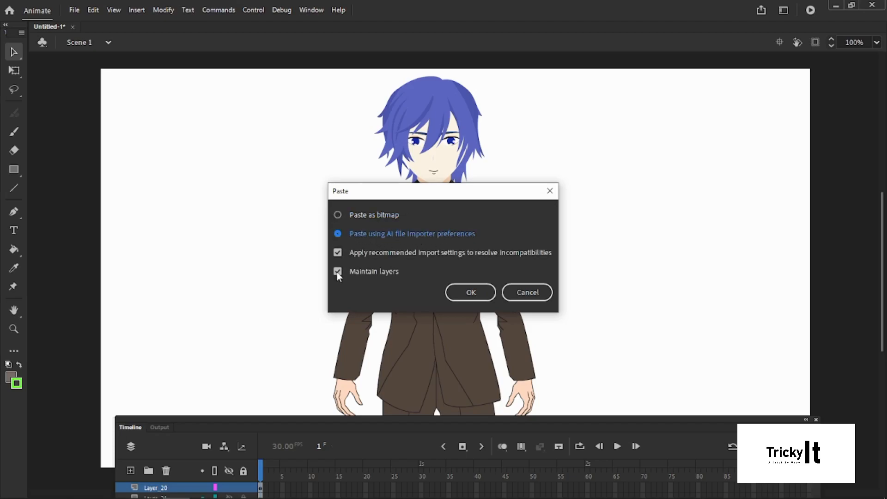
left_click(467, 291)
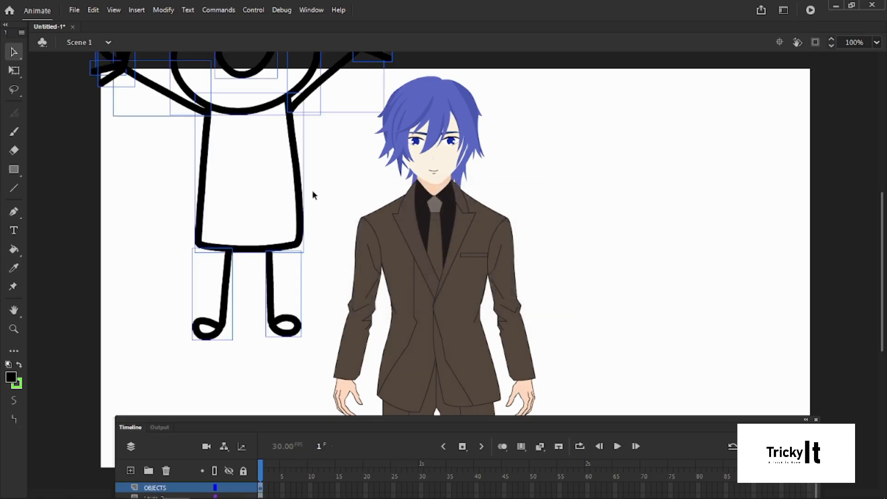
Move the pasted stick figure onto the stage to the right of the suited character and deselect it.
left_click_drag(300, 194, 697, 269)
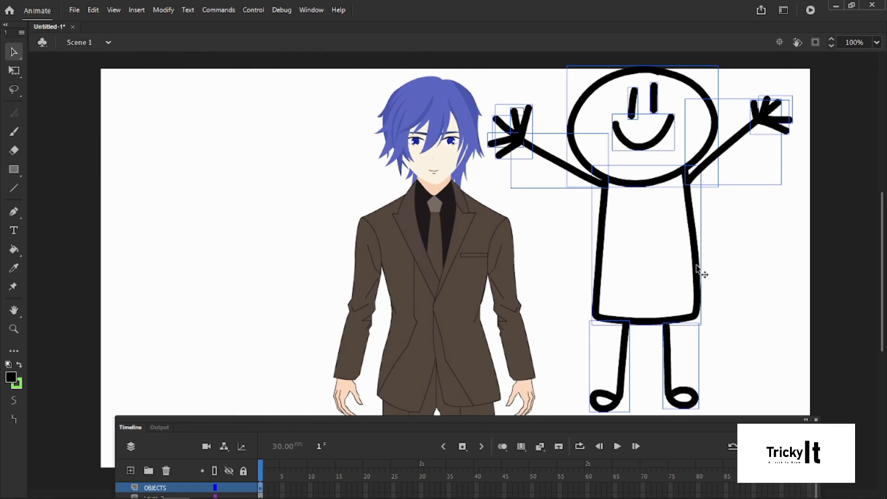
left_click(749, 254)
left_click(716, 154)
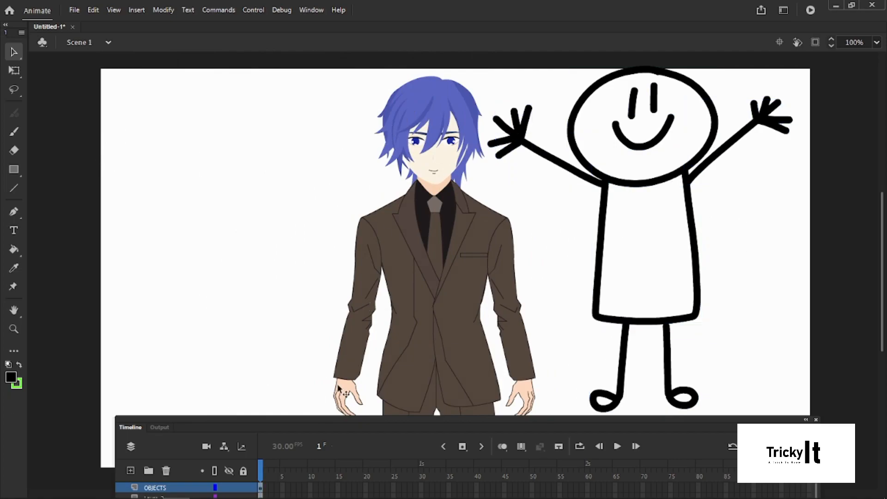
Delete the entire suited character, including the remaining arm and hand and the shoes below the stage.
mouse_move(340, 417)
left_mouse_down()
mouse_move(361, 314)
mouse_move(332, 408)
left_mouse_up()
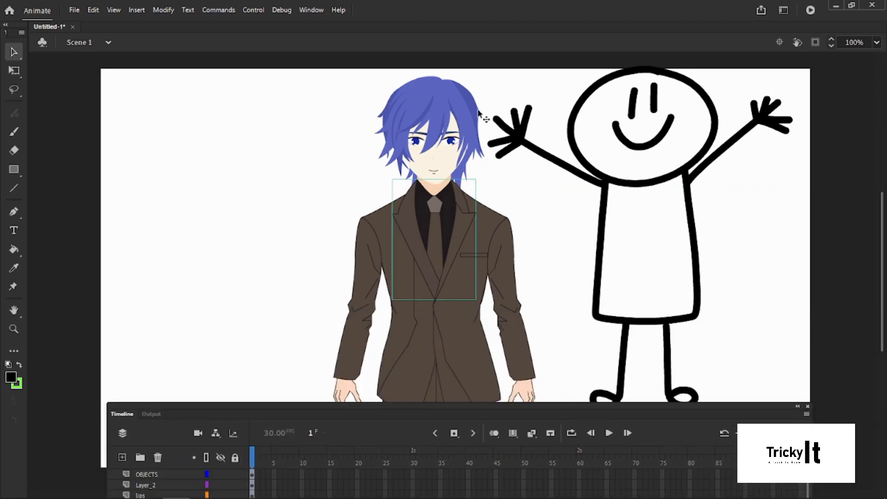
left_click_drag(343, 100, 485, 402)
key("Delete")
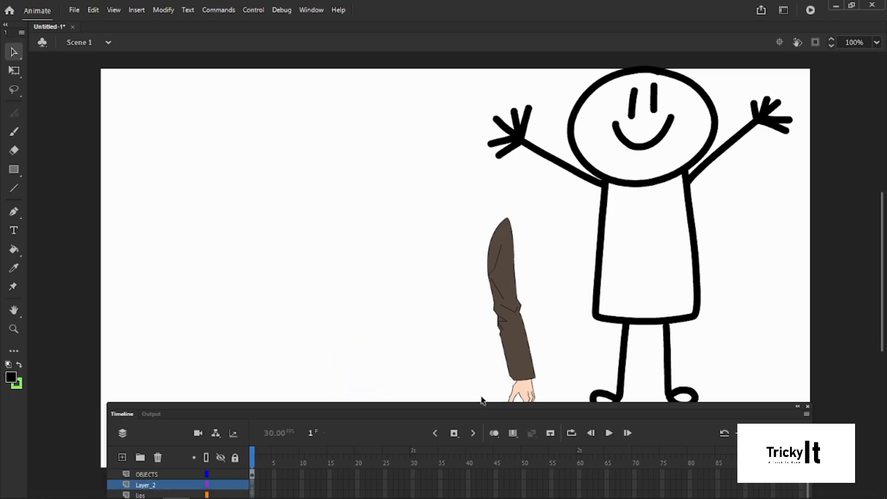
left_click_drag(479, 220, 544, 365)
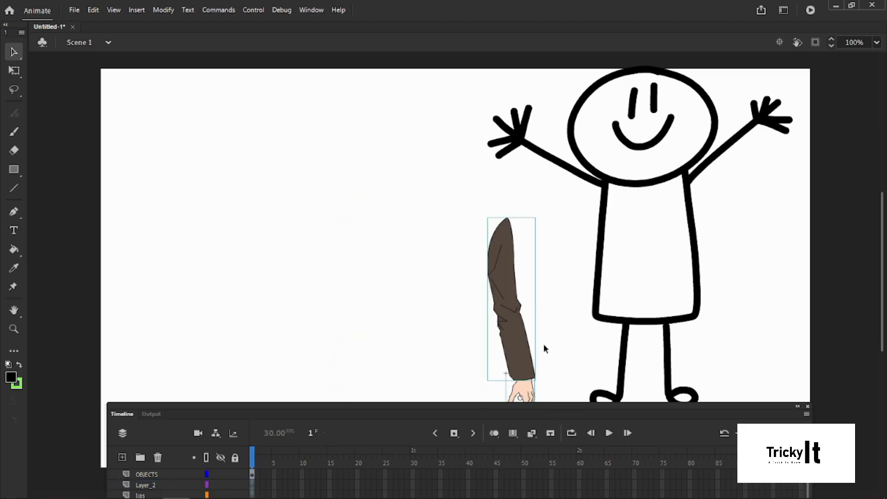
key("Delete")
scroll(542, 269, "down", 8)
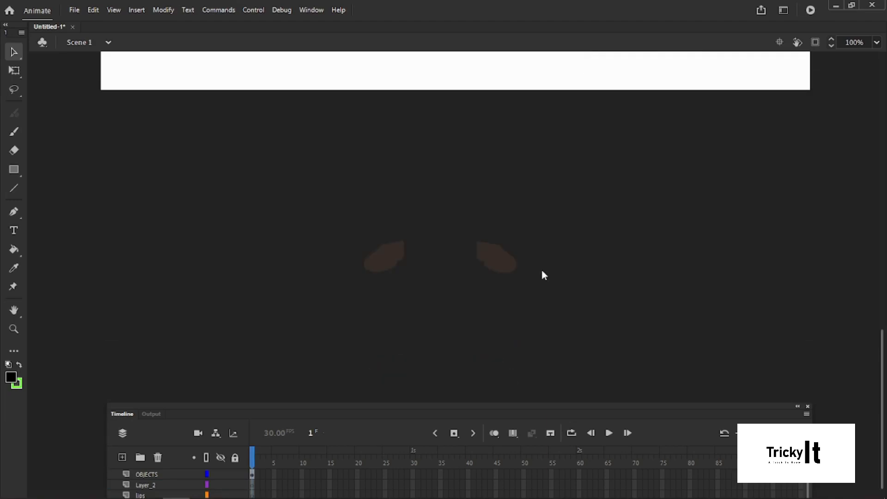
left_click_drag(296, 200, 541, 320)
key("Delete")
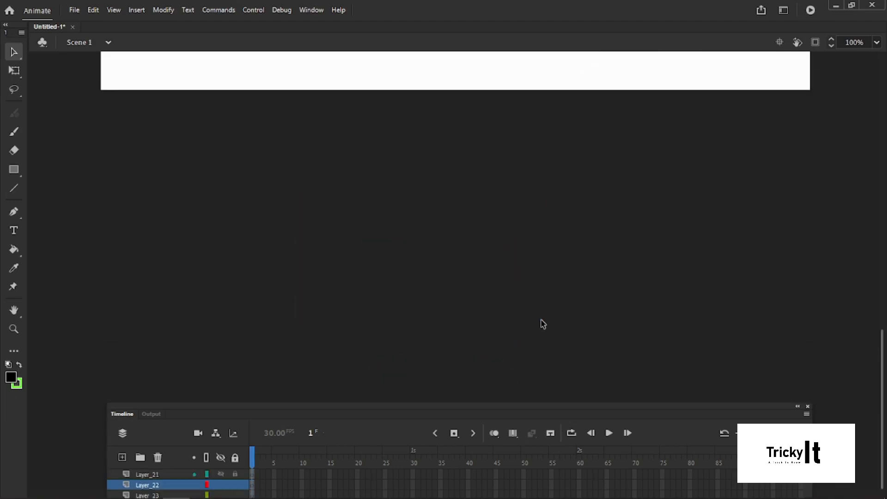
Zoom out to 50%, select the whole stick figure, and move it to the middle of the stage.
scroll(543, 324, "up", 8)
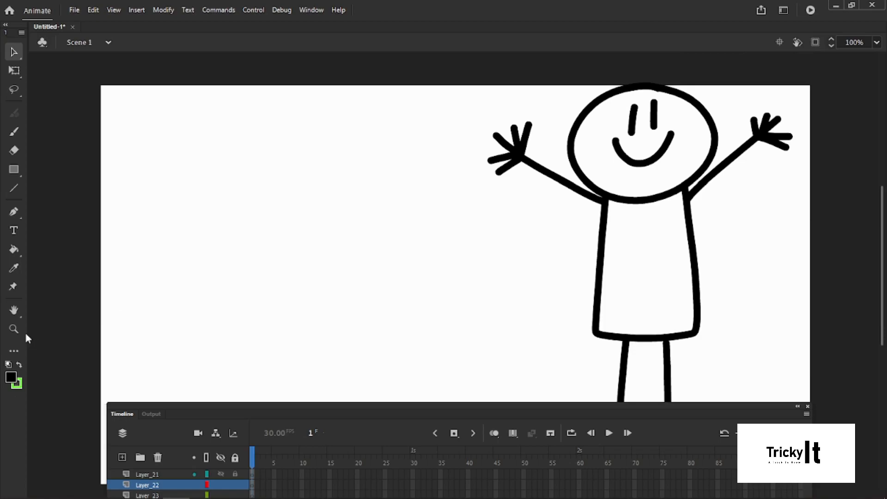
left_click(21, 328)
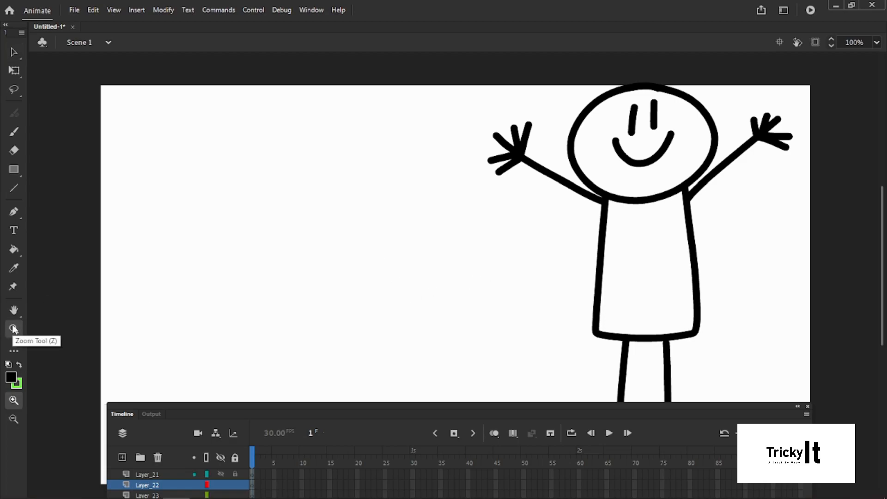
left_click(520, 316, "alt")
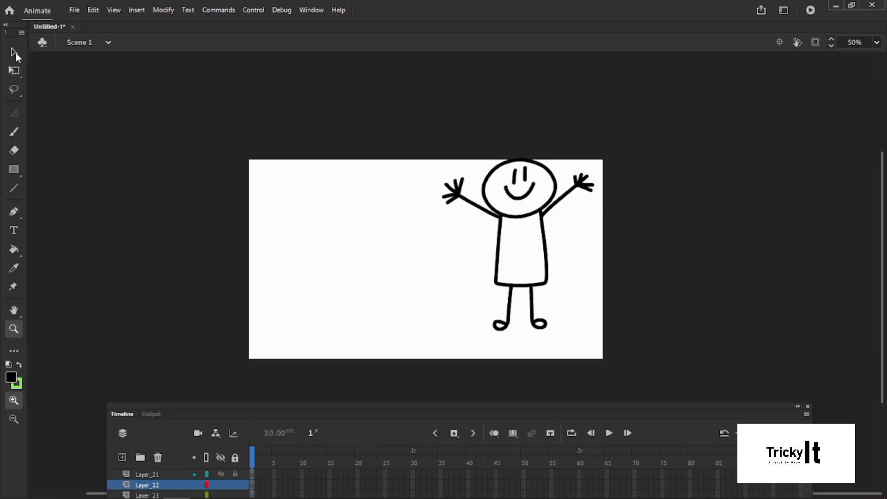
left_click(14, 52)
left_click_drag(412, 135, 591, 325)
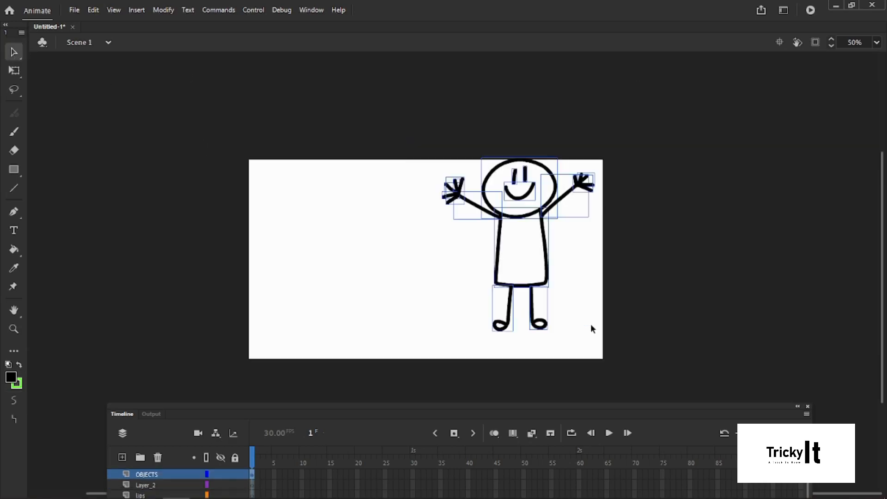
left_click_drag(533, 216, 442, 227)
Raise the timeline so that its layer list shows directly below the complete stick figure.
left_click_drag(416, 403, 441, 314)
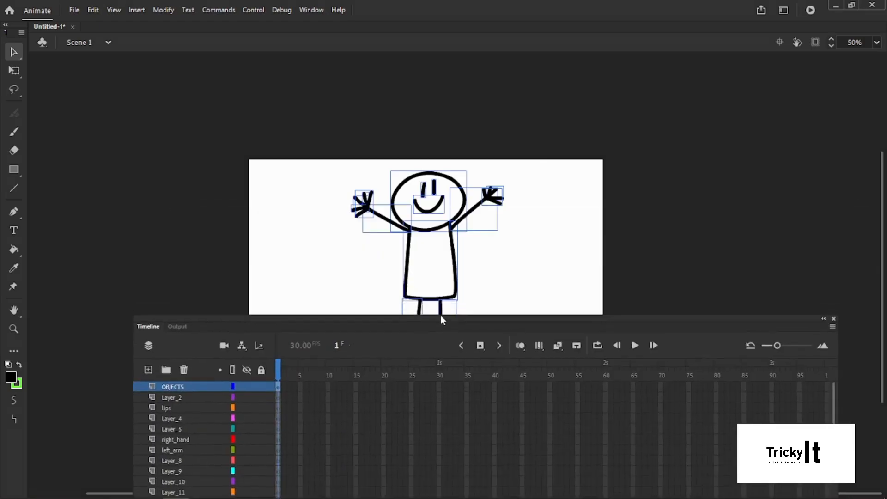
left_click_drag(885, 204, 884, 245)
left_click_drag(497, 322, 503, 293)
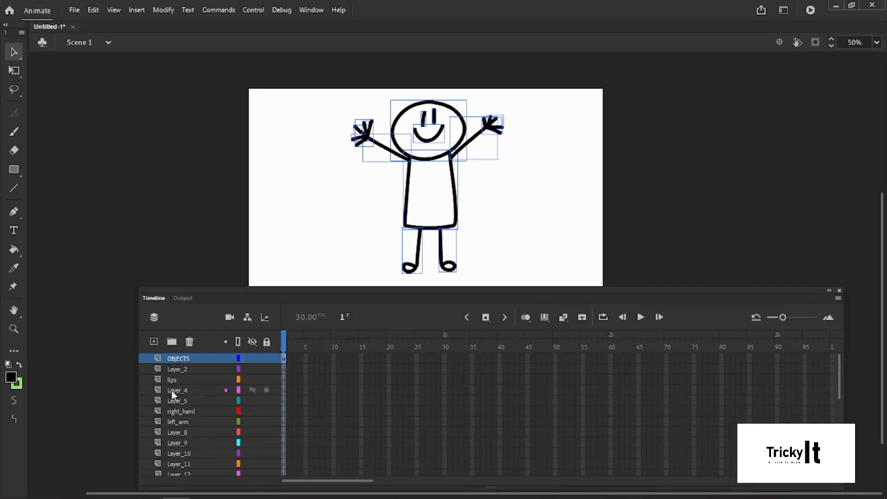
Move Layer_2 below the lips layer and check which layer holds the stick figure's parts.
left_click(189, 370)
left_click(189, 380)
left_click(192, 401)
left_click(189, 381)
left_click_drag(186, 370, 187, 390)
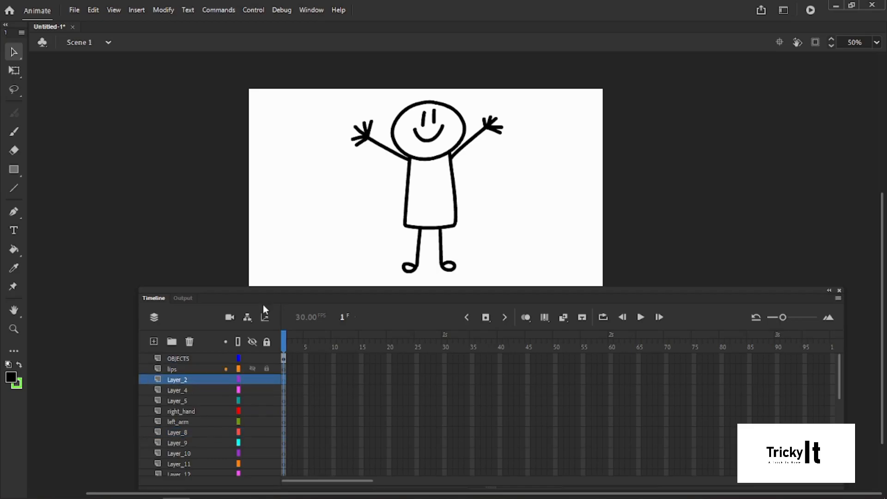
left_click(186, 359)
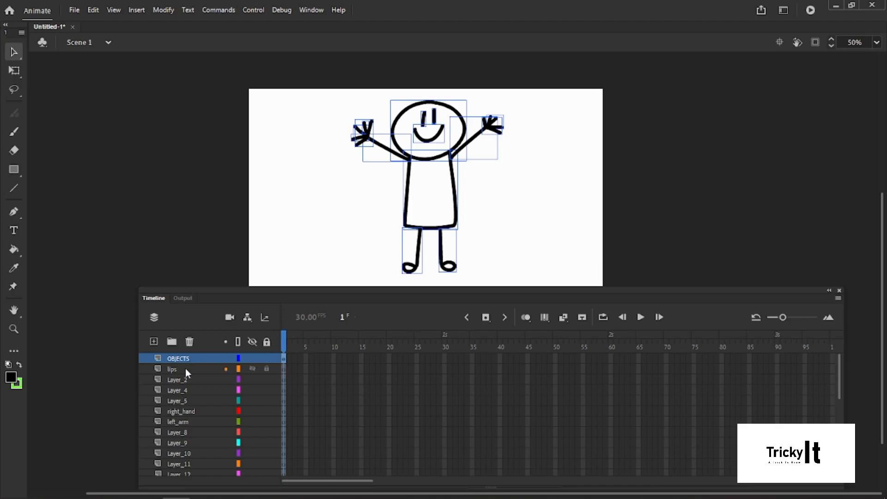
Delete all the leftover layers from the suited character, keeping only the OBJECTS layer.
left_click(185, 368)
left_click(190, 342)
left_click(190, 342)
left_click(190, 342)
left_click(191, 342)
left_click(190, 342)
left_click(190, 342)
left_click(190, 342)
left_click(191, 342)
left_click(191, 342)
left_click(190, 342)
left_click(191, 342)
left_click(190, 342)
left_click(190, 342)
left_click(191, 342)
left_click(190, 342)
left_click(191, 342)
left_click(191, 343)
left_click(191, 342)
left_click(190, 342)
left_click(191, 342)
left_click(191, 342)
left_click(190, 342)
left_click(191, 342)
left_click(190, 342)
left_click(190, 342)
Distribute all the stick figure's parts on the OBJECTS layer to separate layers, and deselect them.
left_click(193, 358)
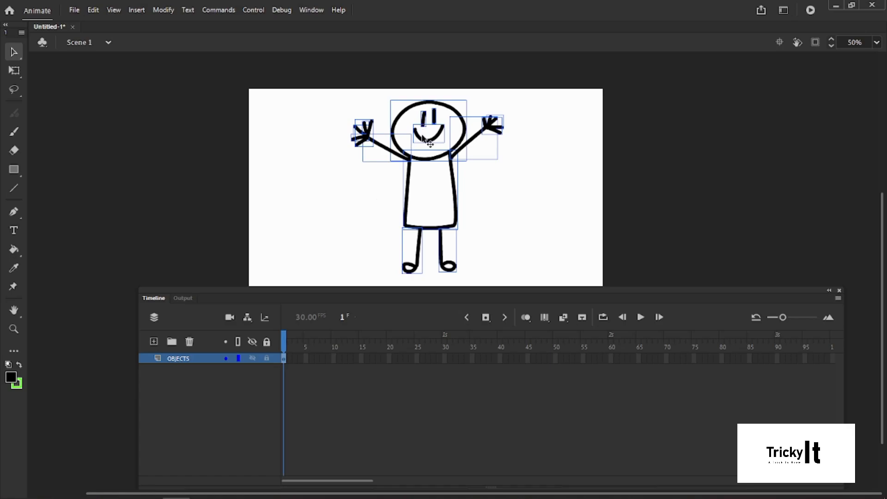
right_click(420, 137)
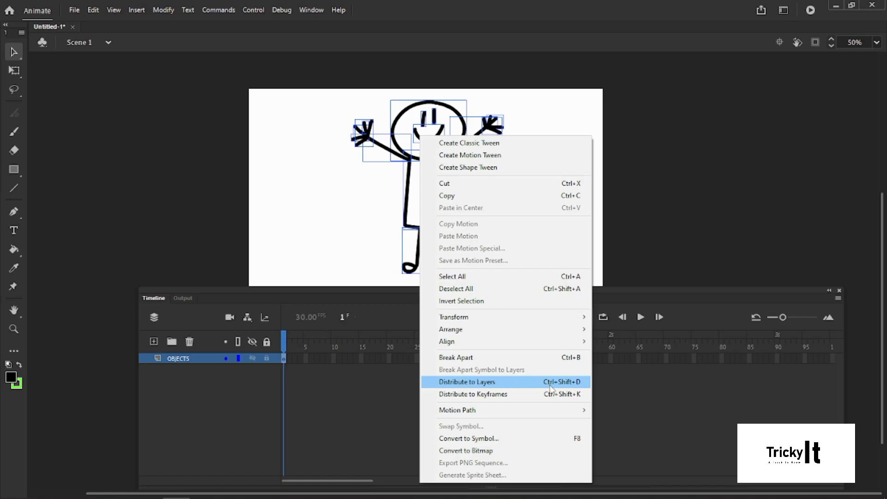
left_click(574, 388)
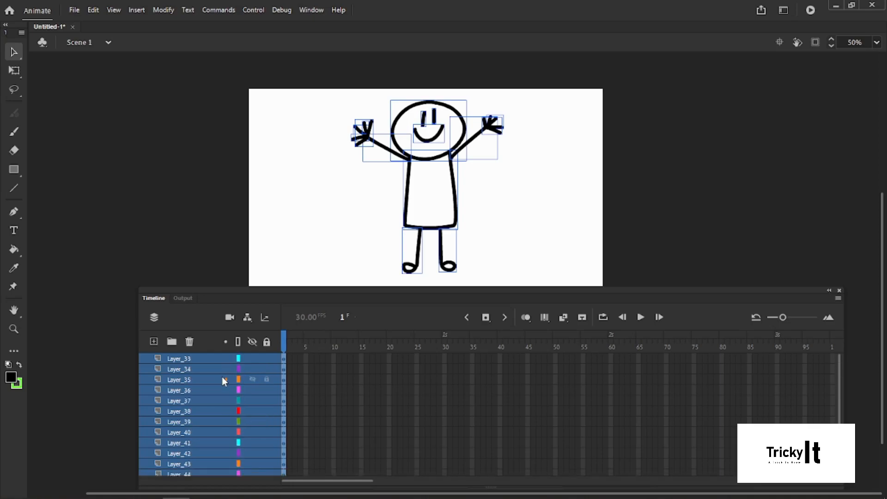
left_click(245, 262)
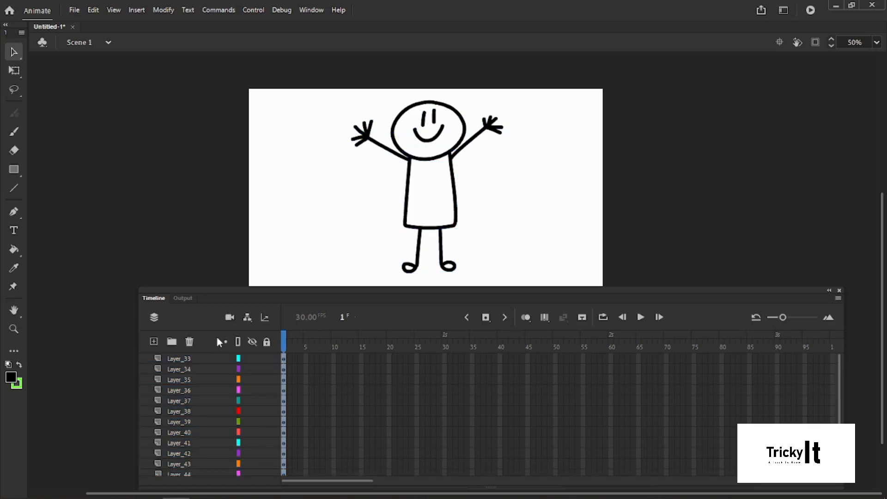
Go through the layers from Layer_33 to Layer_42 to examine which body part each one holds.
left_click(198, 360)
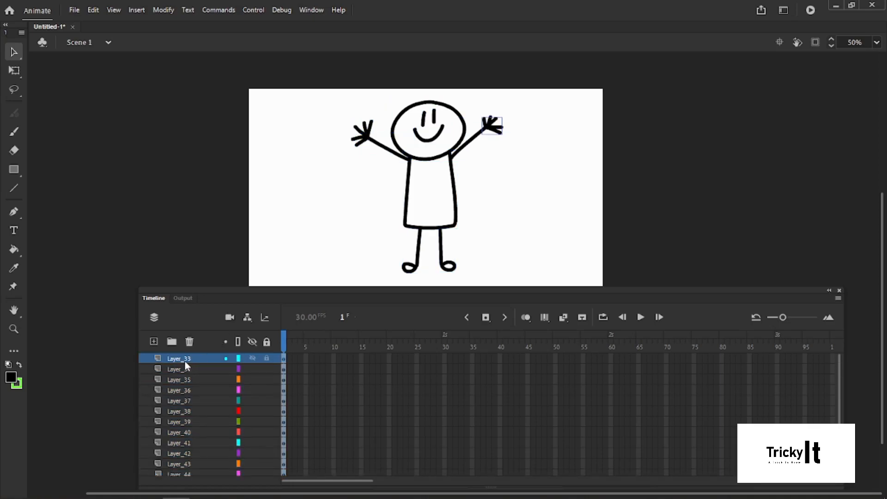
left_click(187, 368)
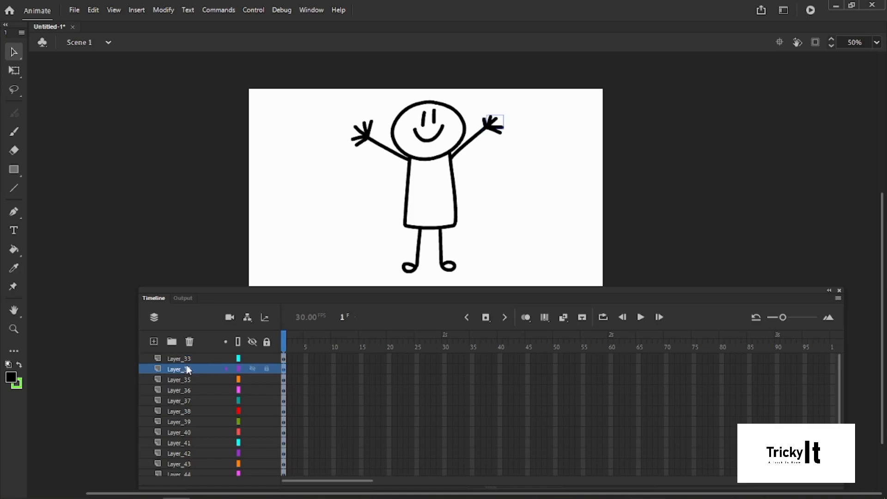
left_click(188, 379)
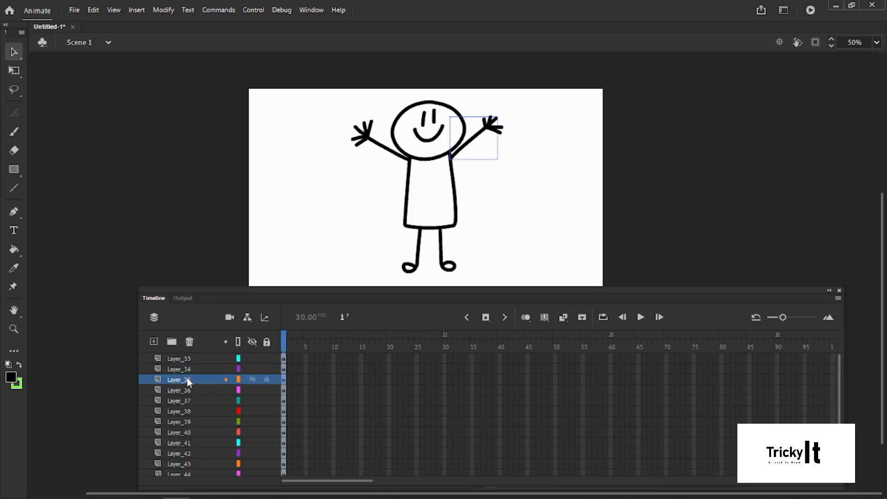
left_click(187, 391)
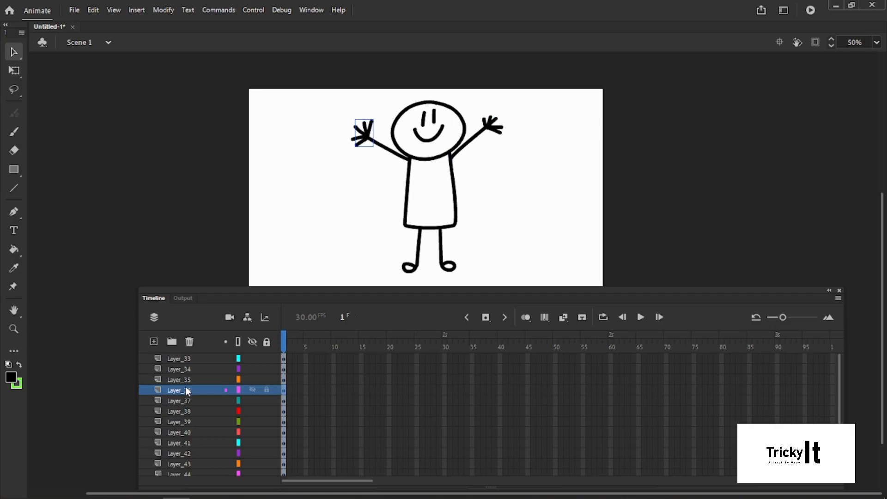
left_click(187, 401)
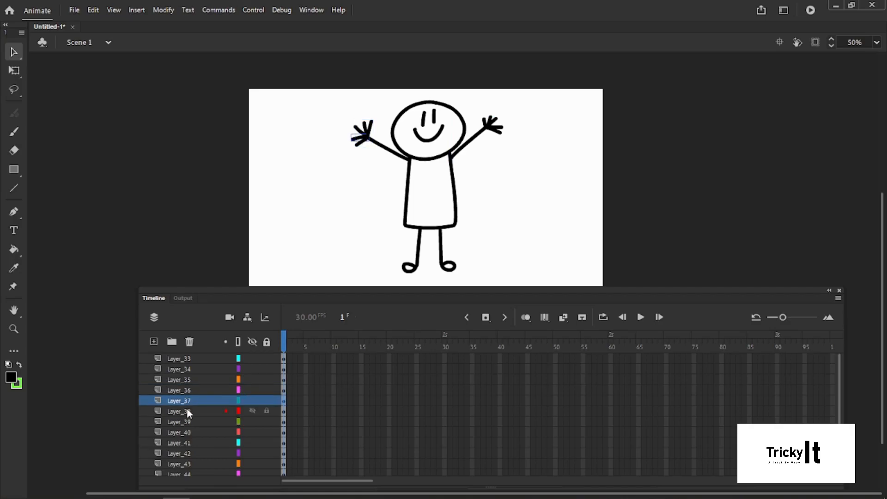
left_click(188, 413)
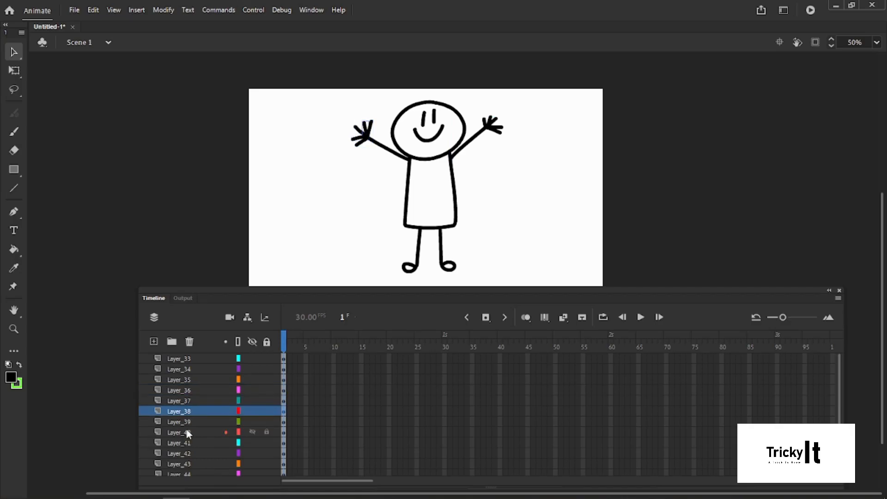
left_click(187, 433)
left_click(189, 443)
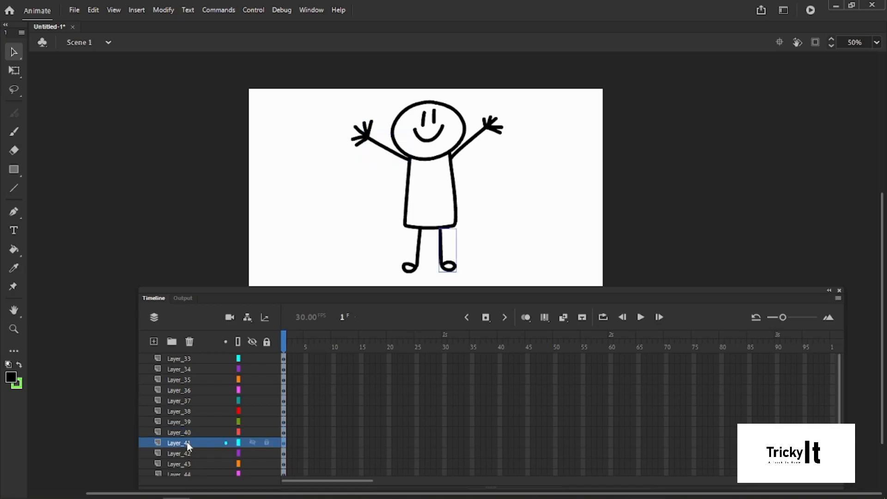
left_click(194, 453)
left_click(377, 178)
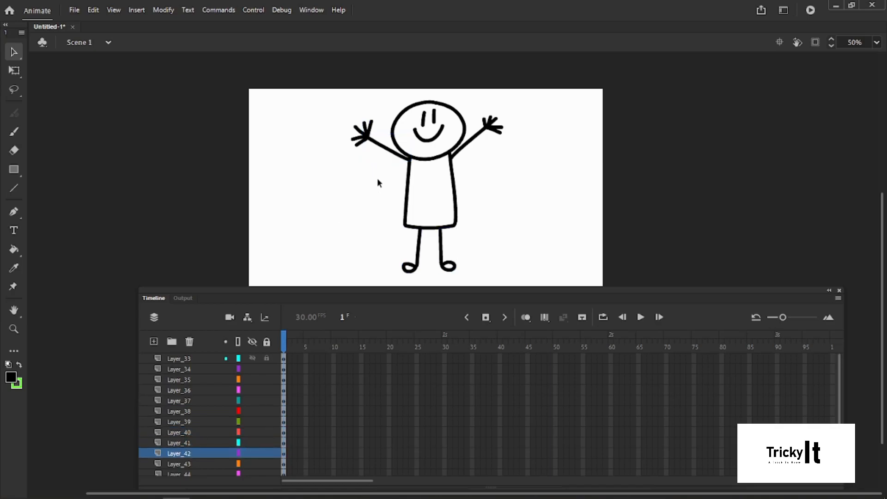
Move the Timeline panel down clear of the stick figure and check the right arm line as a separate part.
left_click(14, 329)
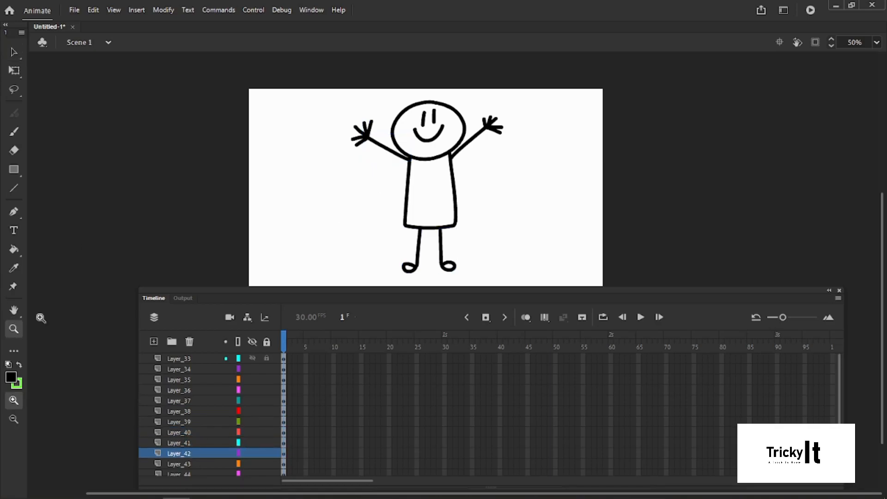
left_click(443, 223)
left_click_drag(464, 291, 470, 350)
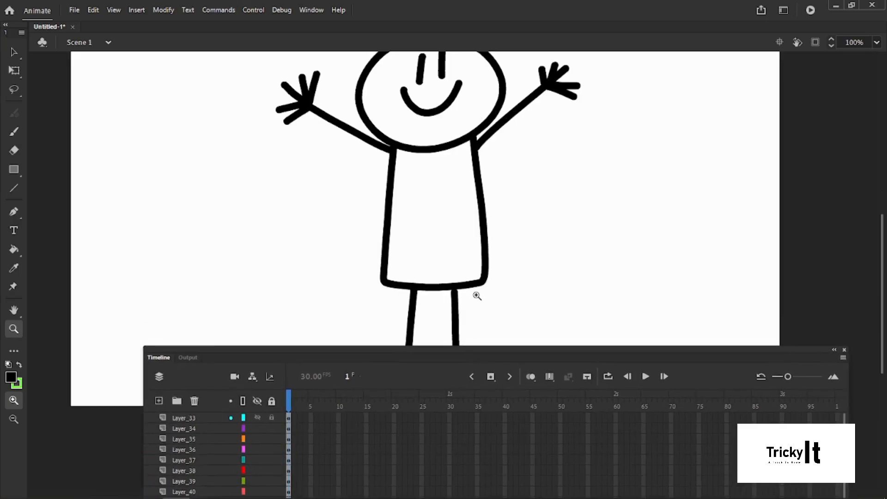
scroll(476, 294, "up", 3)
left_click(16, 53)
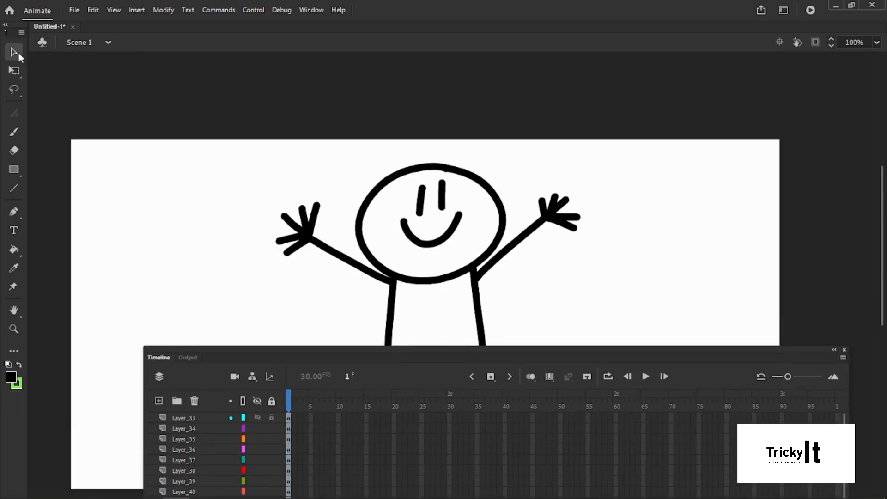
left_click(497, 264)
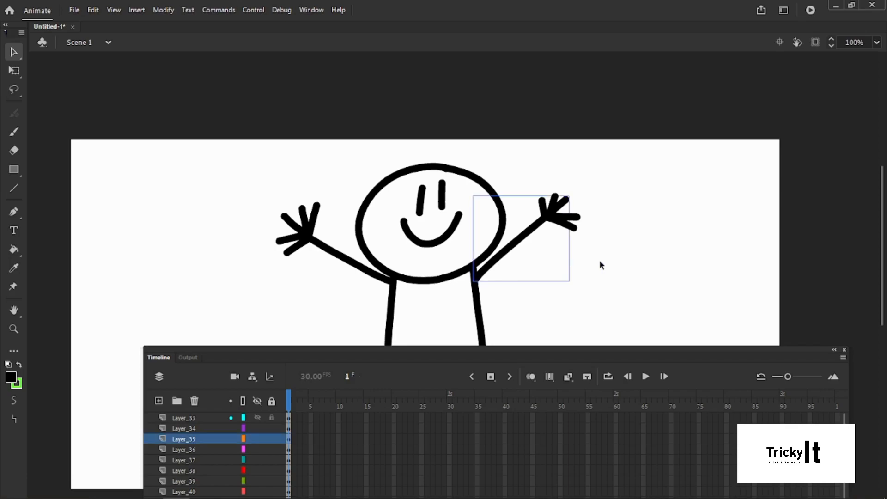
left_click(613, 259)
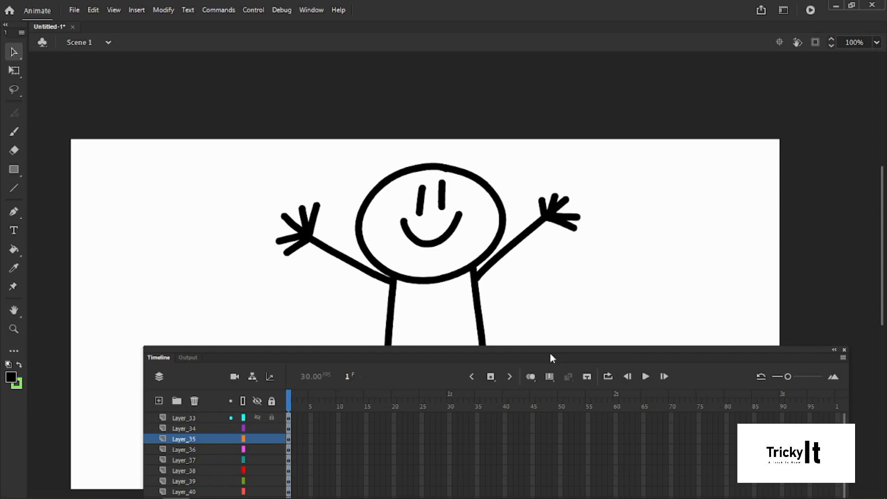
left_click_drag(553, 358, 550, 398)
scroll(886, 246, "down", 3)
Select the left arm together with its hand and move their shared transformation point to the shoulder with Free Transform.
left_click(336, 197)
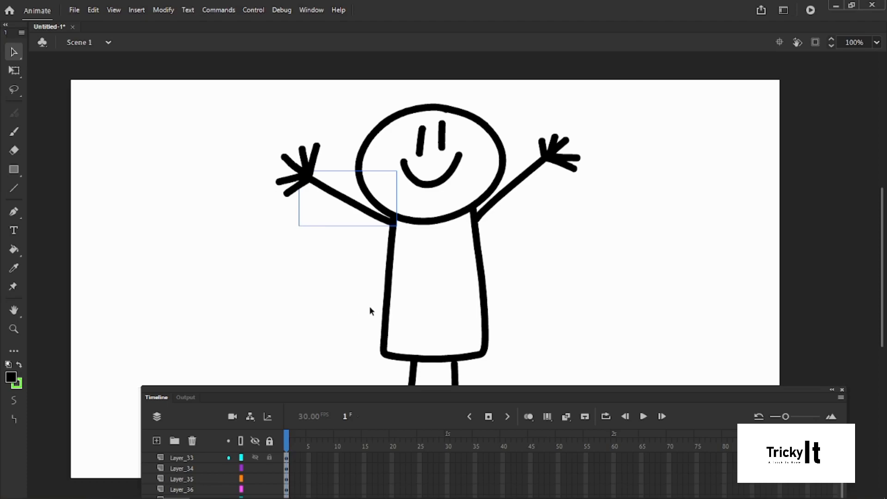
left_click(299, 170)
left_click(301, 178)
left_click(273, 134)
left_click_drag(287, 169, 328, 220)
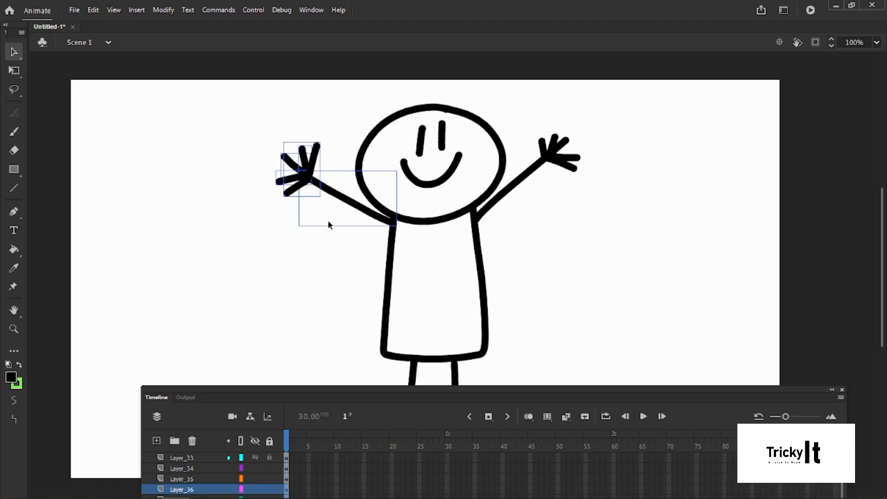
left_click(14, 70)
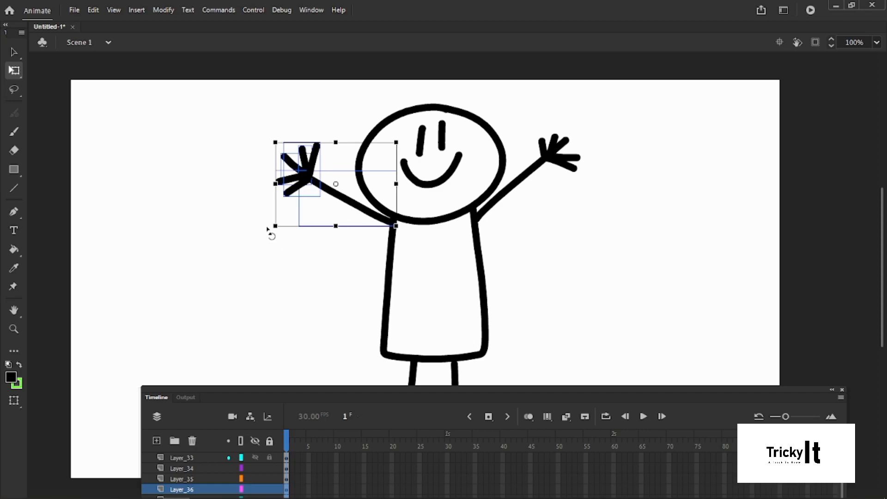
left_click_drag(267, 230, 252, 243)
left_click_drag(336, 185, 393, 224)
Rotate the left arm and hand slightly downward about the shoulder, and deselect them.
left_click(14, 329)
left_click(409, 233)
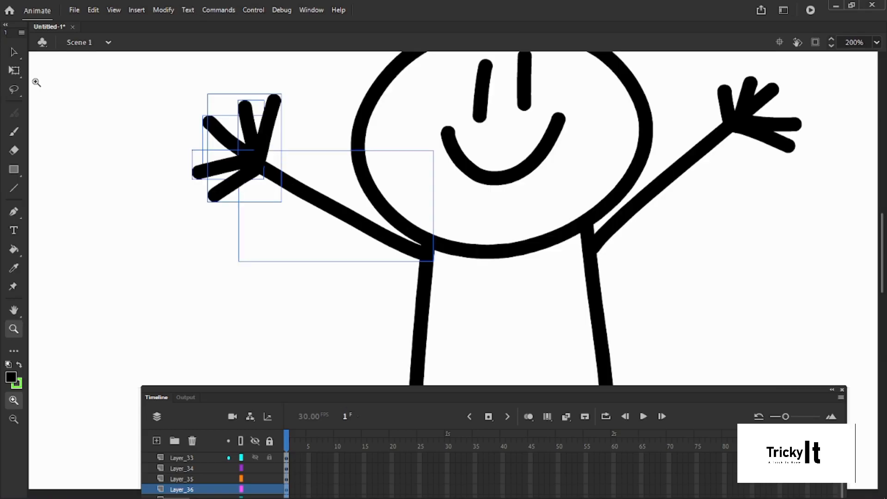
left_click(14, 70)
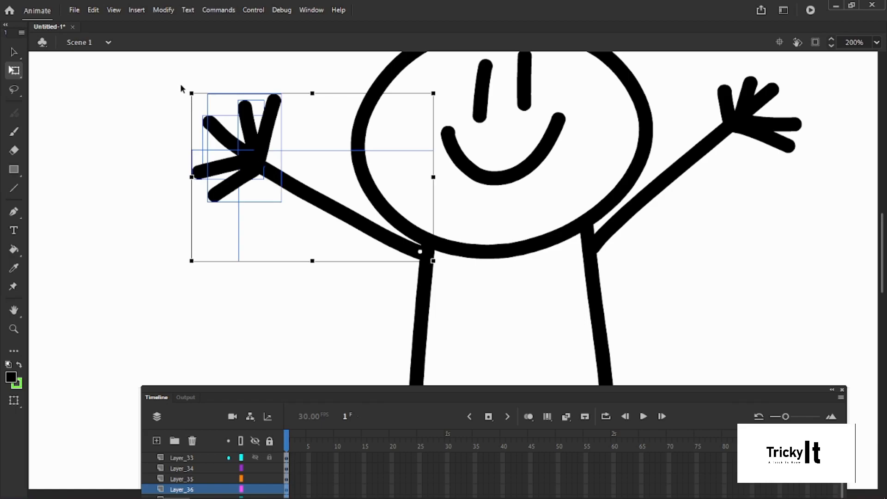
left_click_drag(188, 92, 211, 170)
left_click(202, 86)
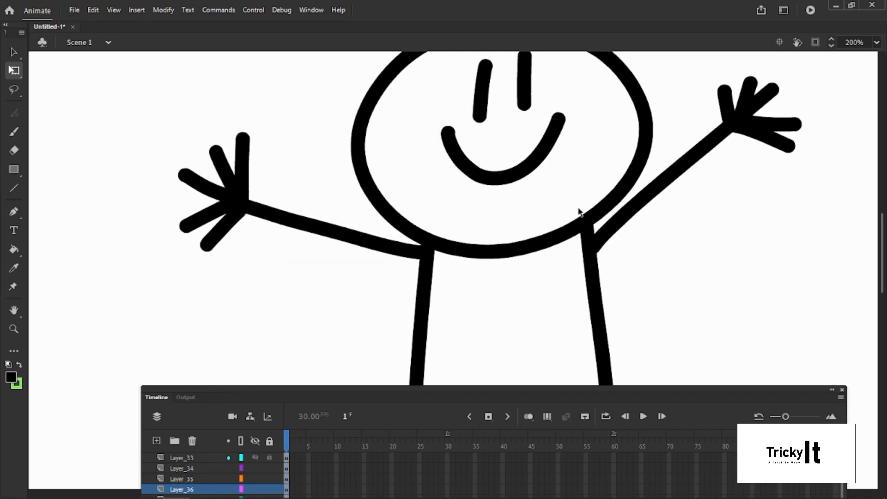
Place the transformation point of the right arm and hand at the shoulder and rotate them down beside the body.
left_click(683, 177)
left_click(802, 162)
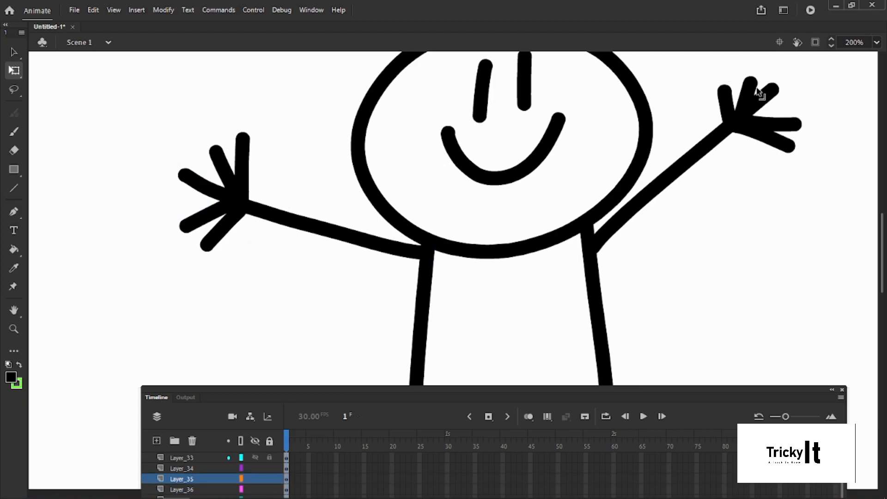
left_click_drag(705, 73, 784, 236)
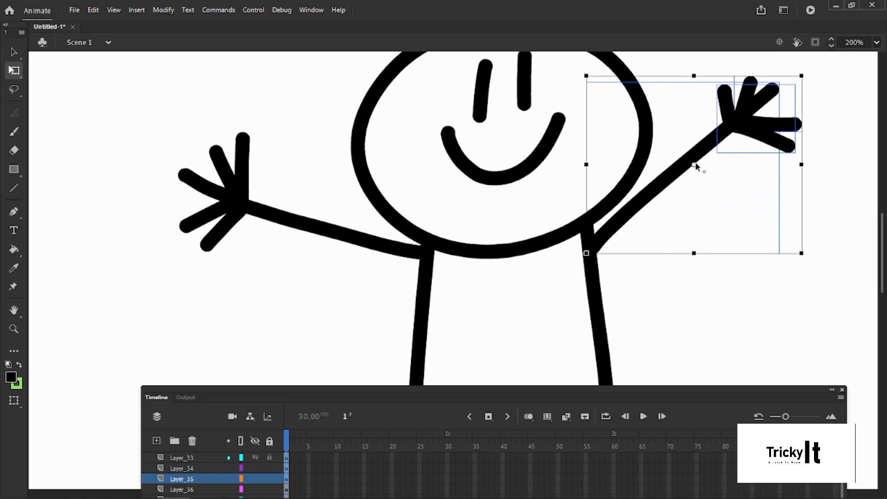
left_click_drag(694, 167, 595, 244)
left_click_drag(810, 74, 640, 292)
left_click(724, 201)
Select the head outline together with both eyes and the smile, keeping them ungrouped.
scroll(670, 195, "up", 5)
scroll(497, 189, "down", 7)
left_click(621, 193)
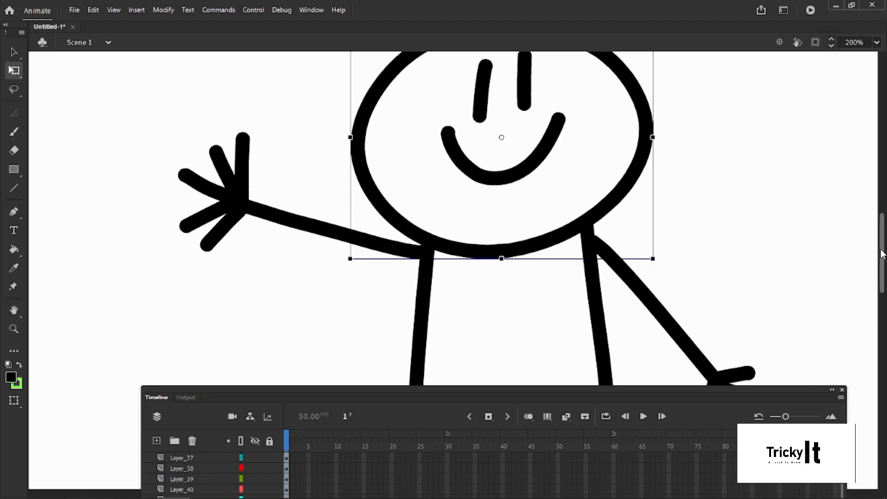
scroll(881, 245, "up", 1)
scroll(880, 245, "up", 1)
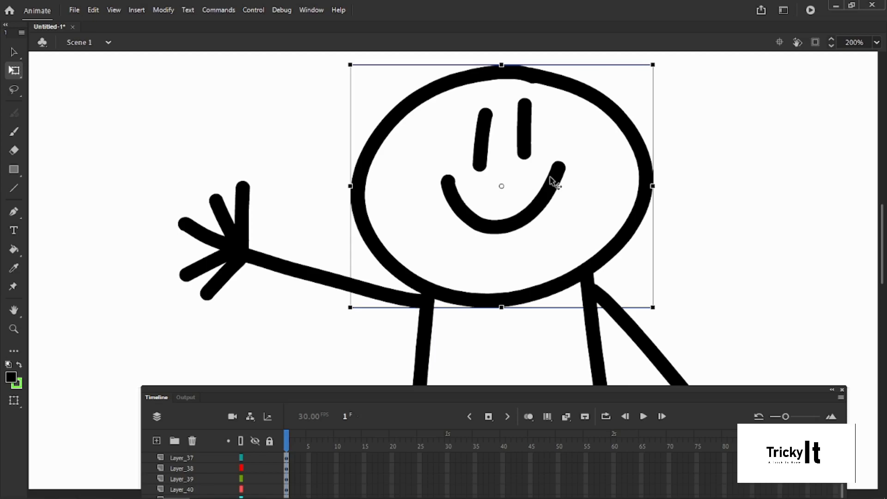
left_click(483, 161, "shift")
left_click(524, 144, "shift")
left_click(529, 220, "shift")
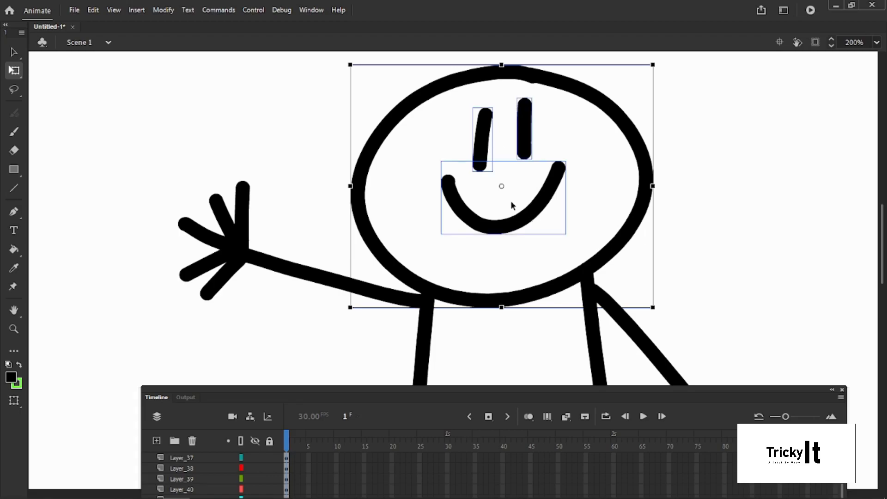
key("ctrl+g")
key("ctrl+z")
Move the head's transformation point to the chin and tilt the head and face to and fro, ending nearly upright.
left_click_drag(501, 187, 502, 307)
left_click_drag(659, 65, 636, 96)
left_click_drag(663, 68, 531, 133)
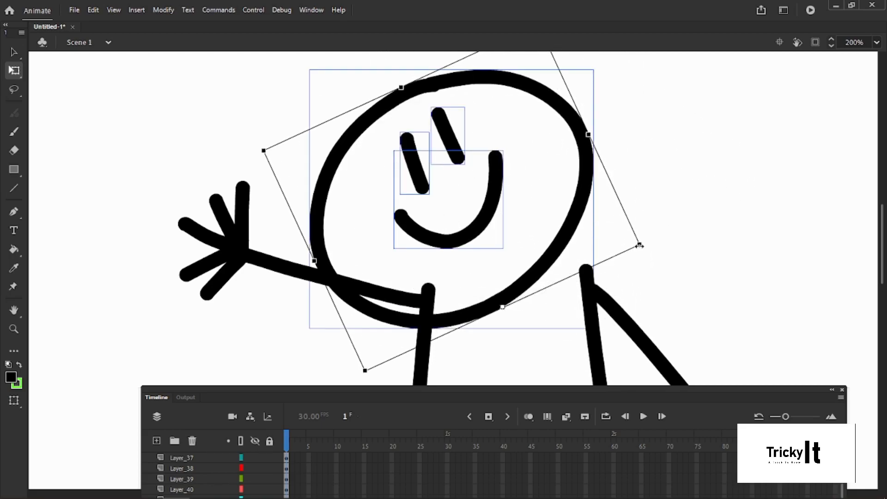
left_click_drag(650, 258, 667, 316)
left_click(720, 260)
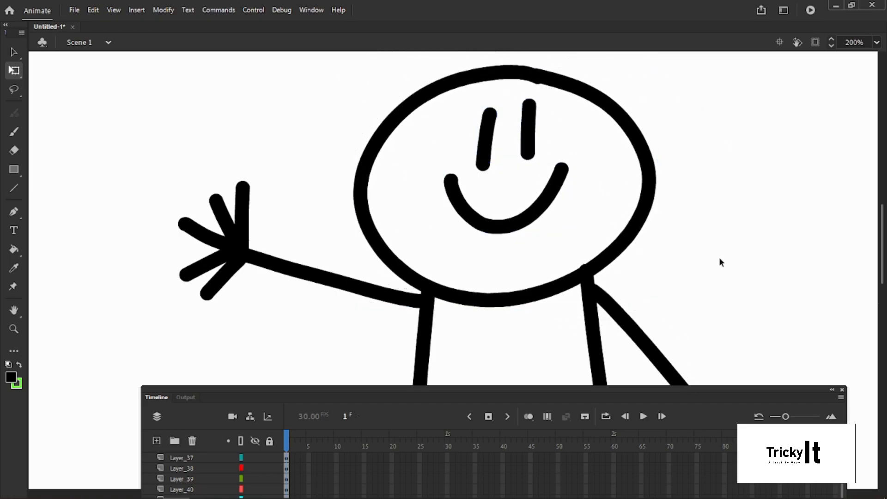
Move the left arm line's transformation point to the shoulder and try rotating the arm without its hand.
left_click(385, 298)
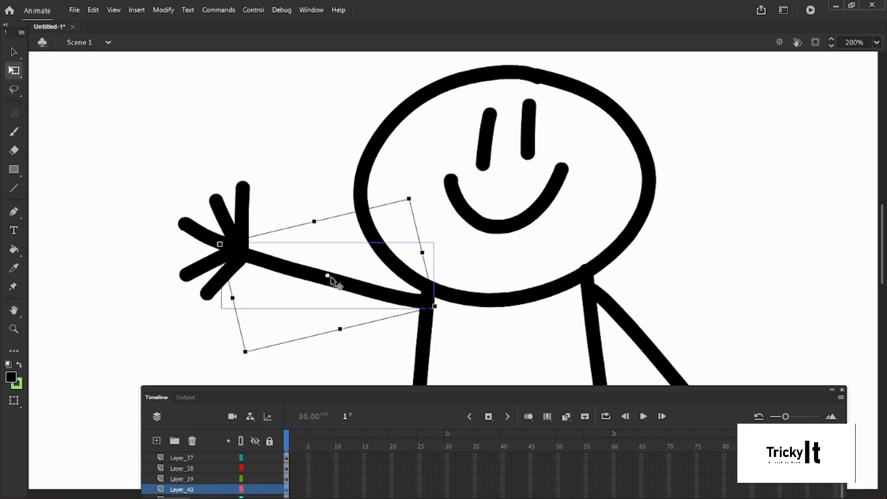
left_click_drag(327, 276, 420, 302)
left_click_drag(215, 243, 254, 252)
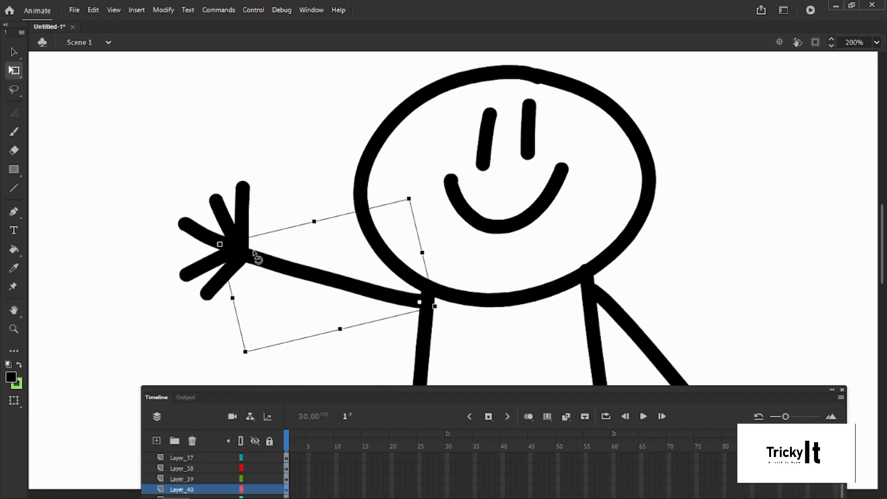
left_click(583, 232)
Select the lowered right hand without its arm, set its transformation point at the wrist and rotate it slightly counterclockwise.
scroll(583, 232, "down", 5)
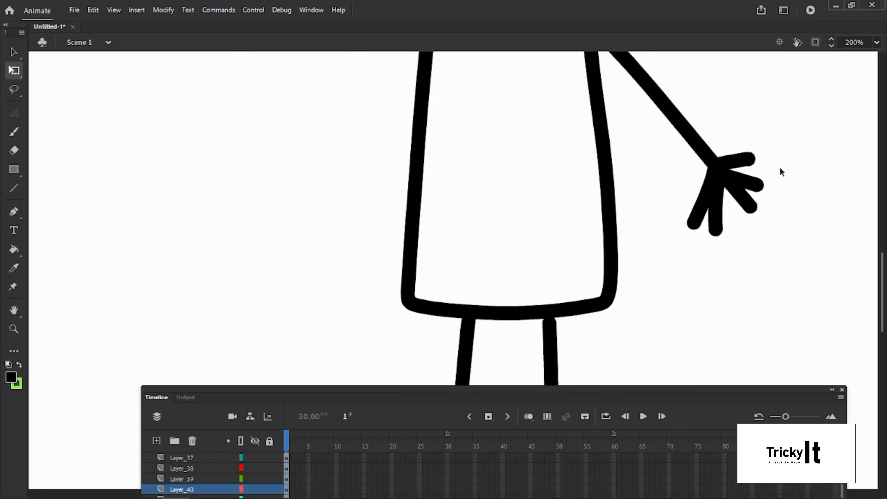
left_click_drag(711, 224, 769, 186)
left_click(790, 190)
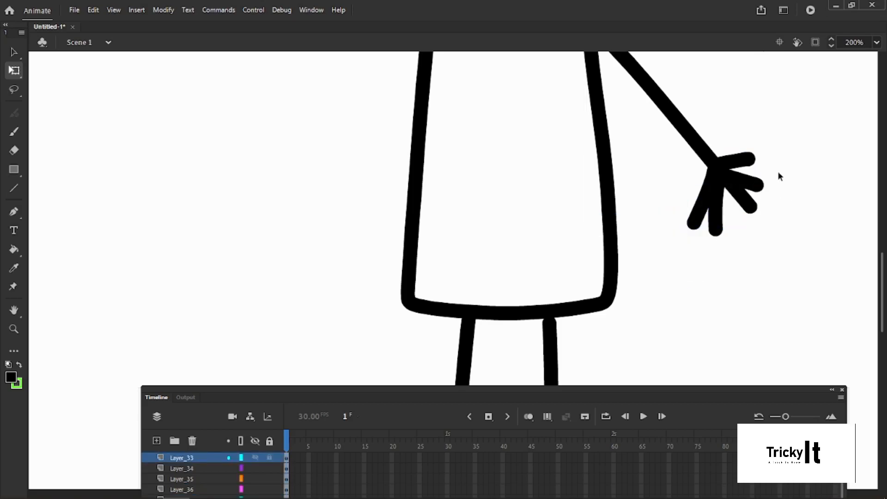
left_click_drag(777, 172, 742, 215)
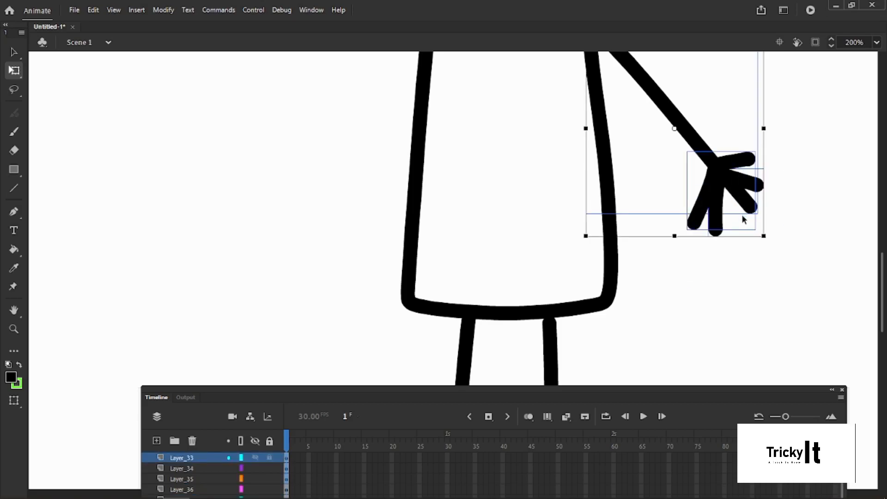
left_click(703, 226)
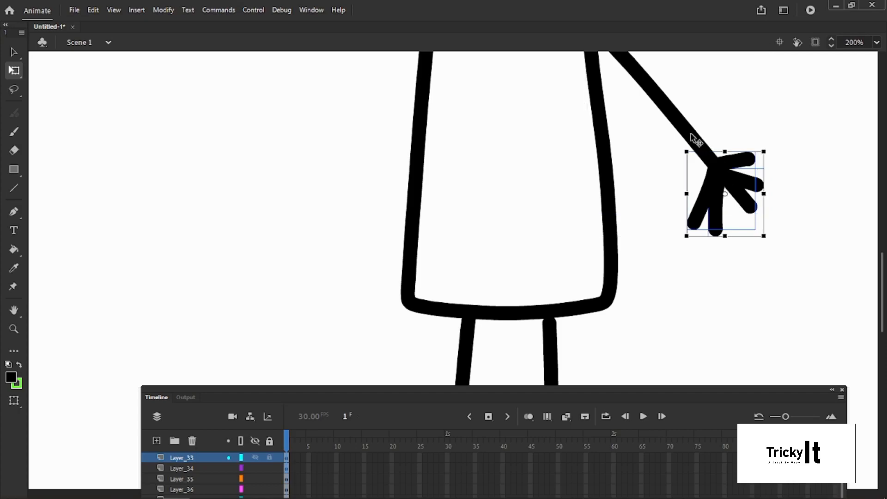
left_click(701, 213)
left_click(702, 217)
left_click_drag(726, 194, 712, 160)
left_click_drag(770, 231, 764, 197)
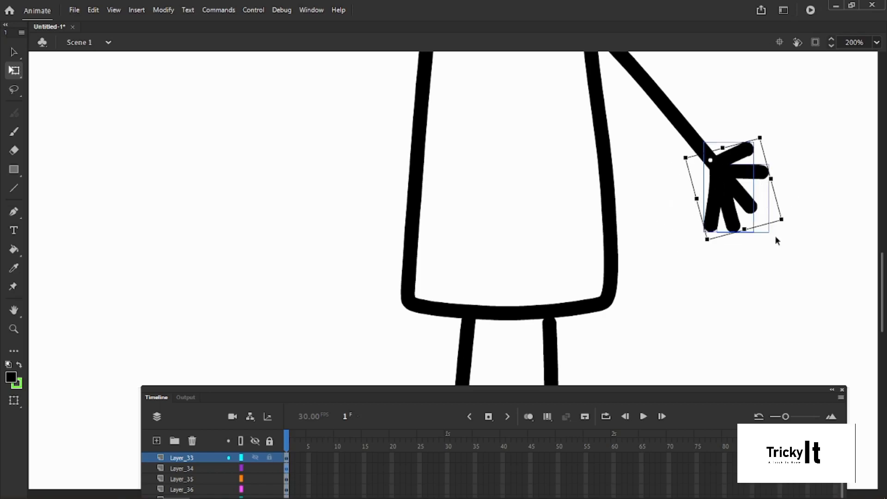
left_click(775, 235)
Move the right leg's transformation point to the hip and swing the leg to and fro about it.
scroll(535, 192, "down", 5)
scroll(534, 189, "up", 3)
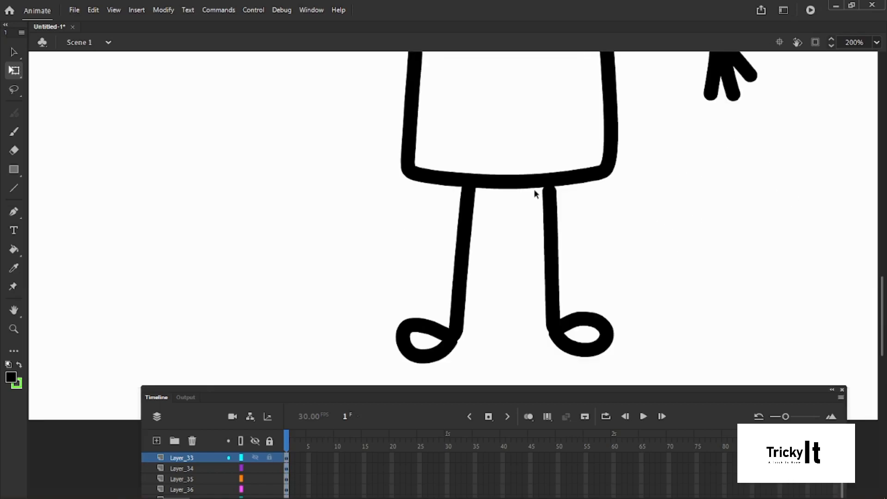
left_click(553, 226)
left_click_drag(578, 271, 552, 188)
left_click_drag(619, 365, 588, 291)
Set the left leg's transformation point at its hip, swing the leg to and fro, and deselect it.
left_click(428, 342)
left_click(451, 341)
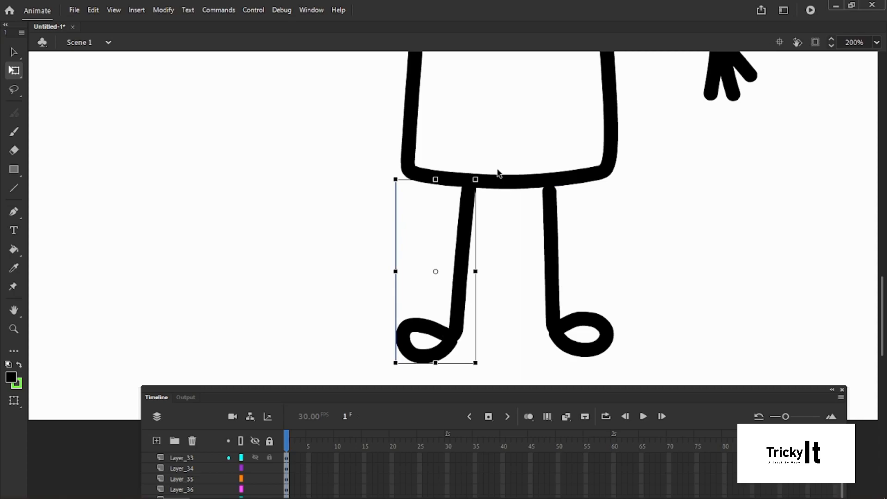
left_click_drag(436, 272, 467, 187)
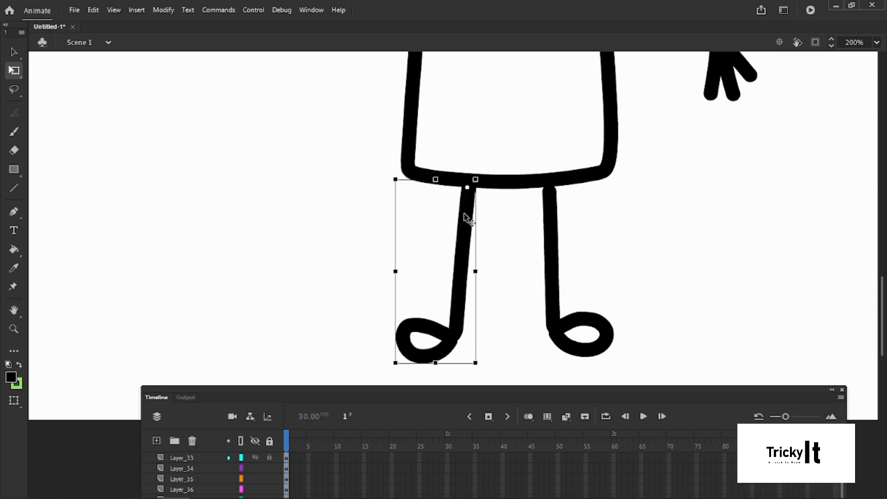
left_click_drag(394, 368, 435, 345)
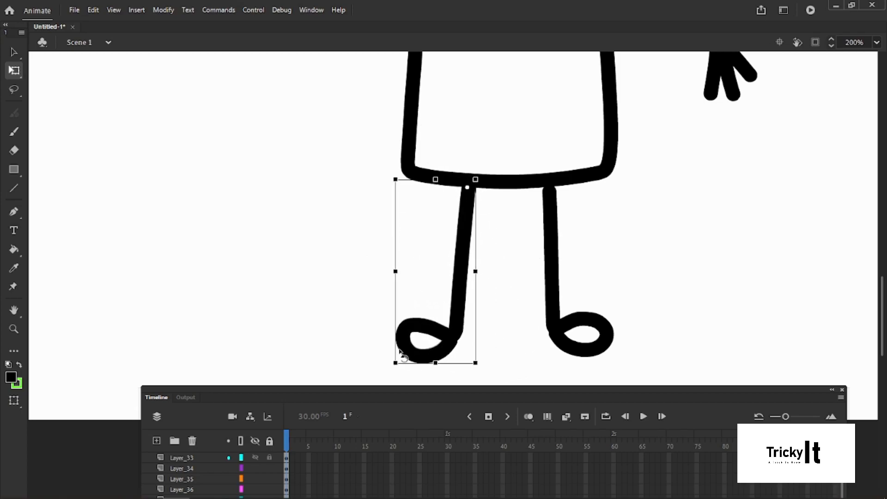
left_click(620, 260)
Lower the Timeline panel and view the whole posed stick figure on the stage at 50%.
left_click(14, 329)
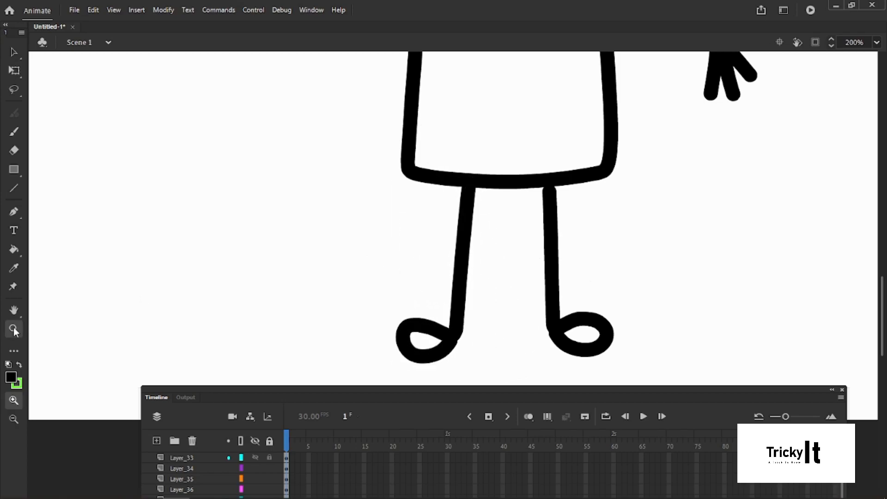
left_click(515, 272, "alt")
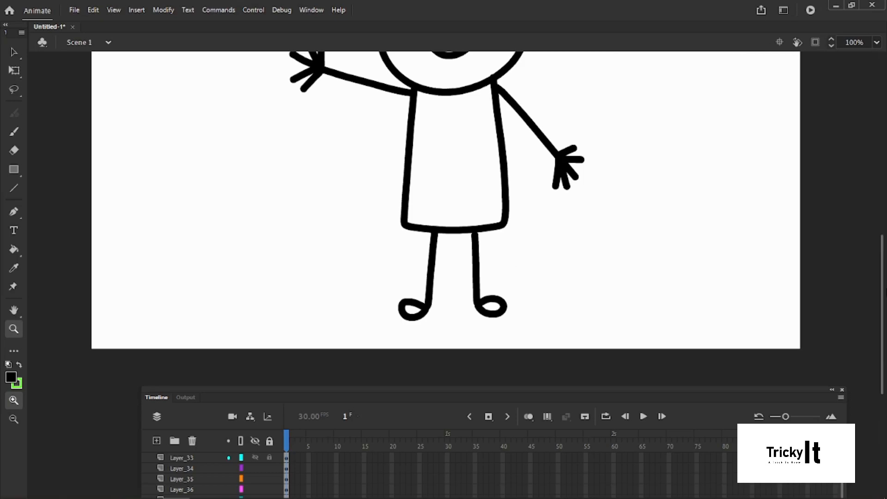
scroll(578, 366, "up", 3)
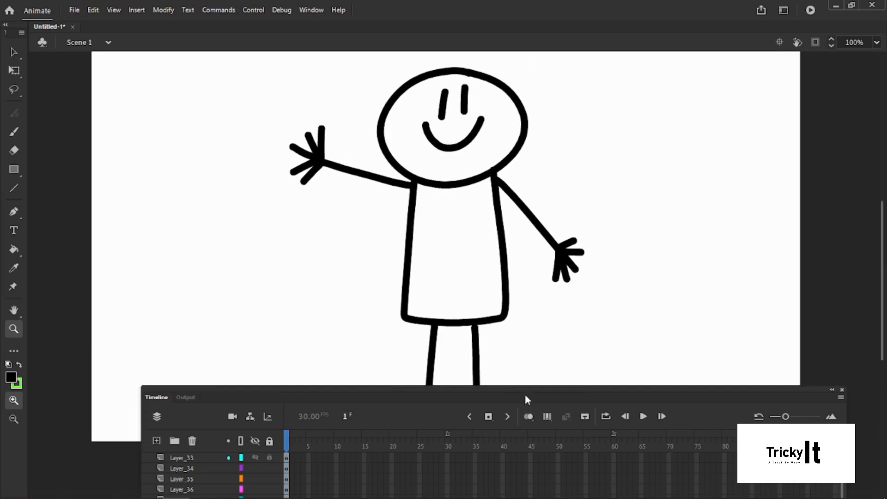
left_click_drag(527, 399, 525, 456)
left_click(19, 58)
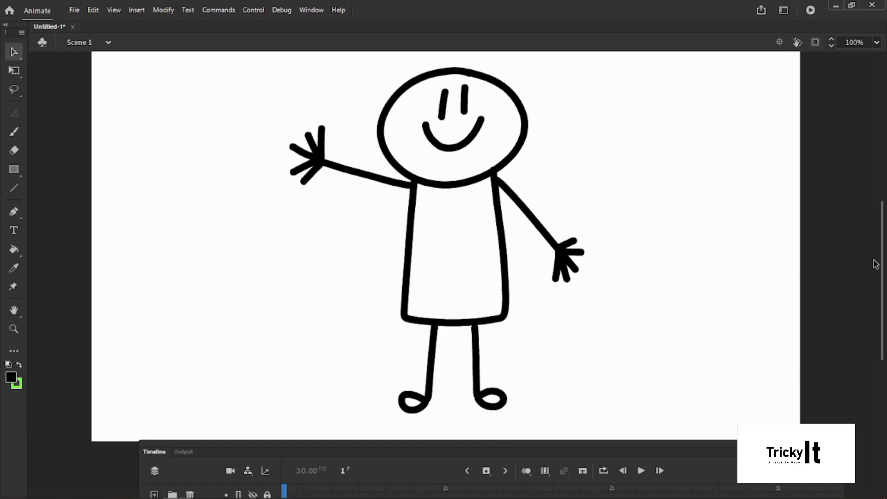
left_click(14, 329)
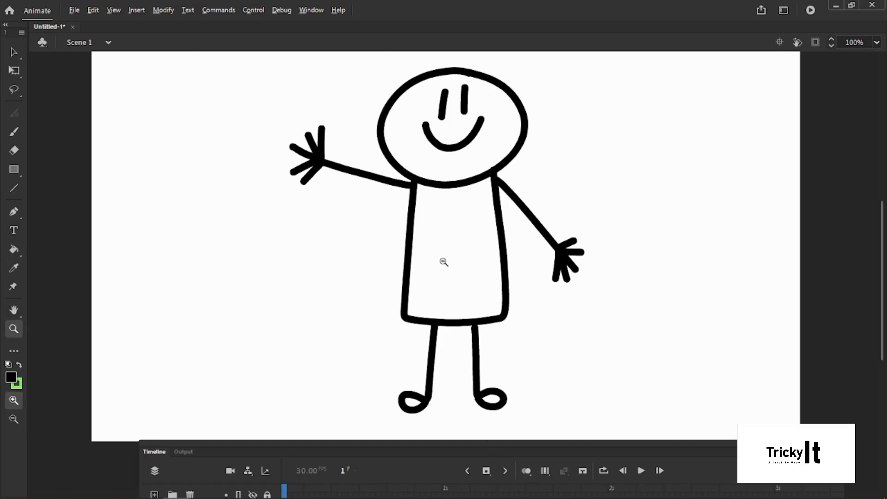
left_click(443, 261, "alt")
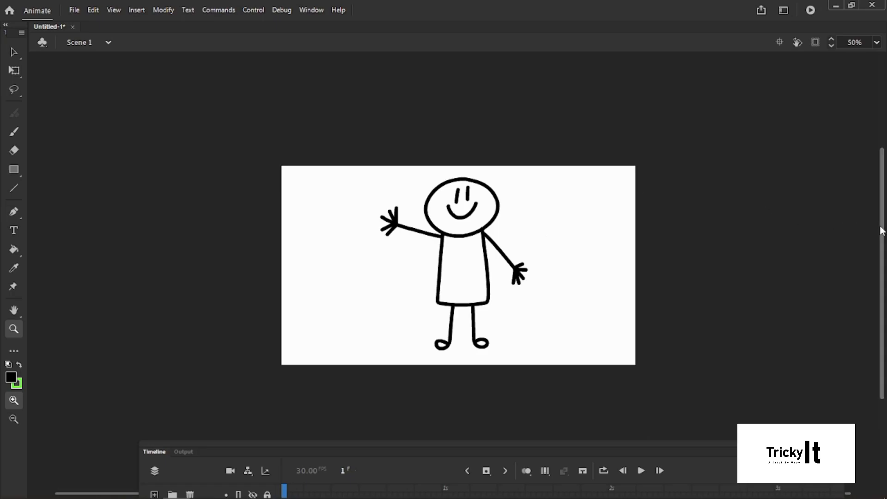
Raise the Timeline panel to just beneath the figure and extend its height to show the layers down to Layer_47.
scroll(885, 238, "down", 1)
scroll(885, 239, "down", 2)
left_click_drag(465, 454, 461, 339)
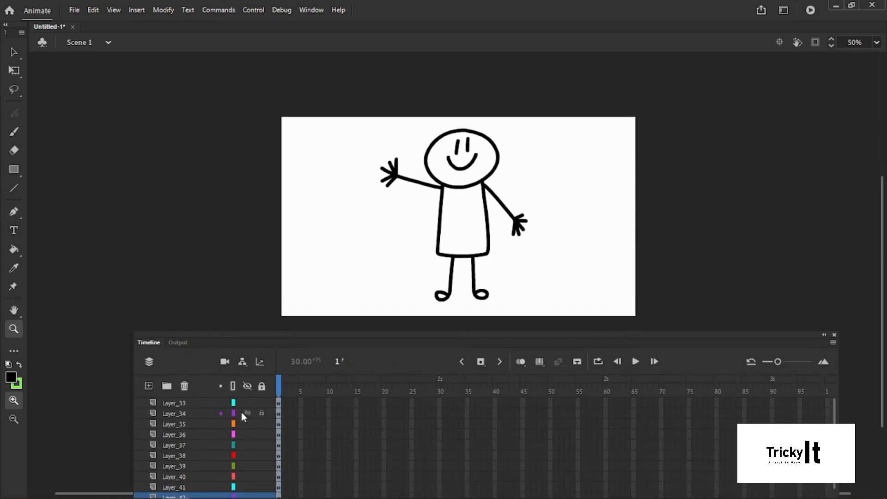
left_click_drag(314, 337, 320, 307)
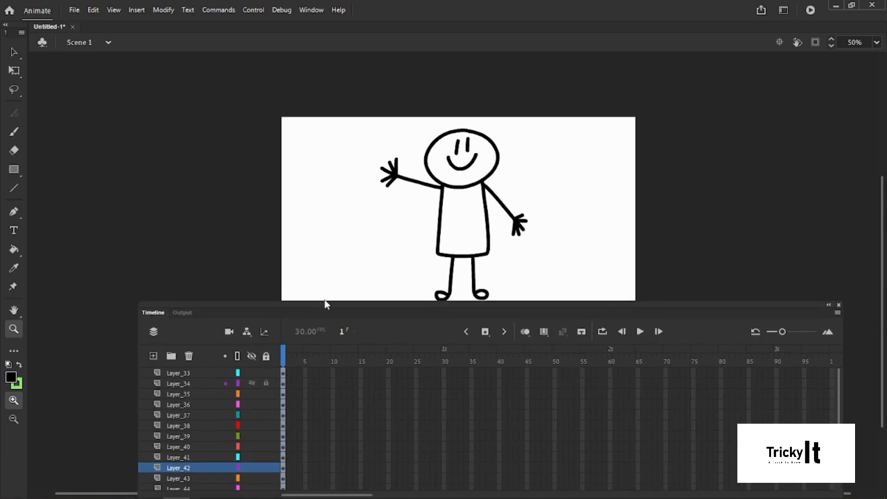
scroll(881, 265, "down", 3)
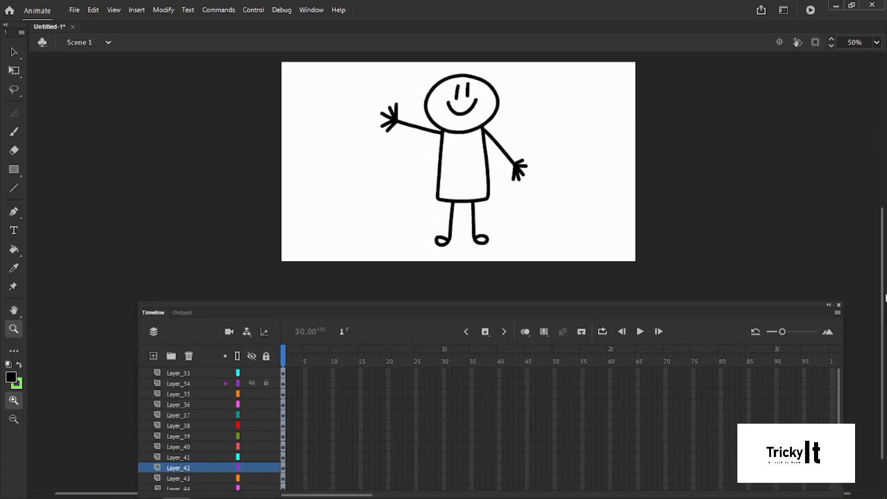
left_click_drag(519, 310, 518, 273)
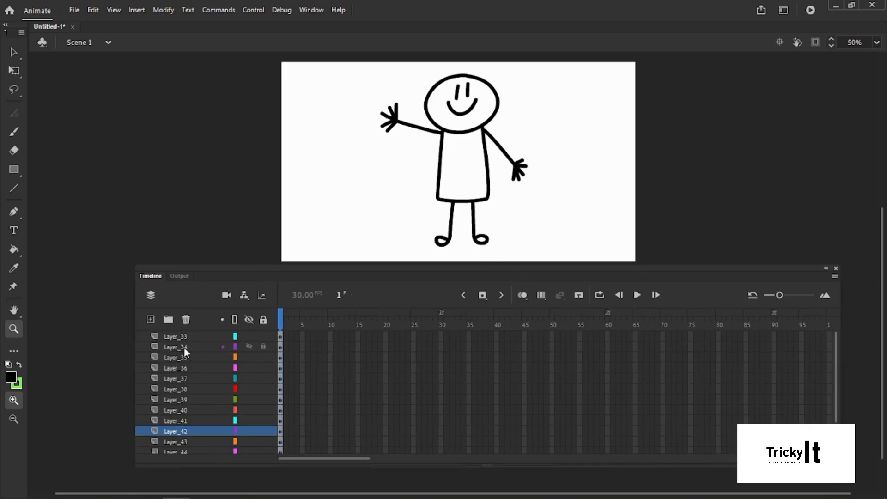
left_click_drag(274, 466, 273, 483)
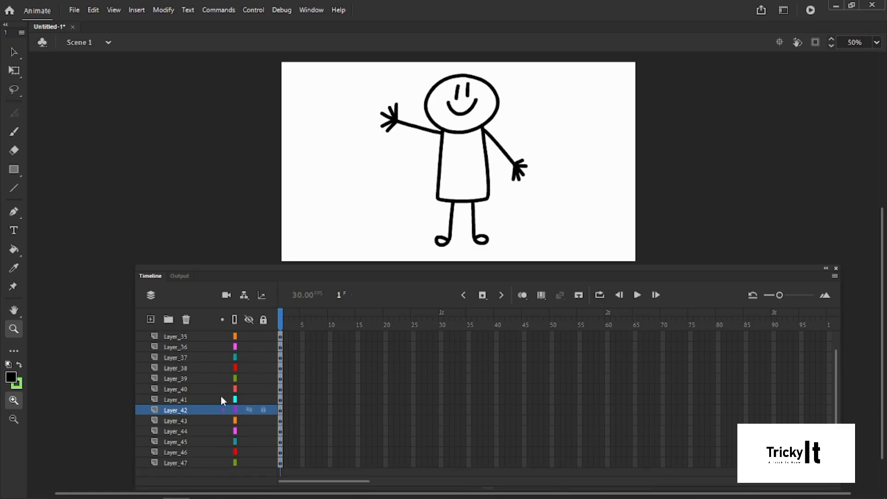
Make Layer_33 the active layer and switch to the Selection tool.
scroll(245, 411, "up", 1)
left_click(209, 338)
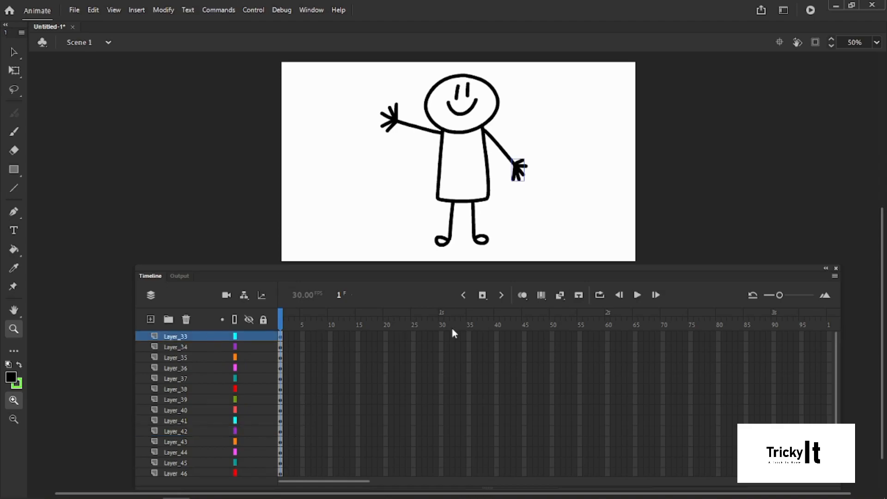
left_click(607, 314)
left_click(13, 53)
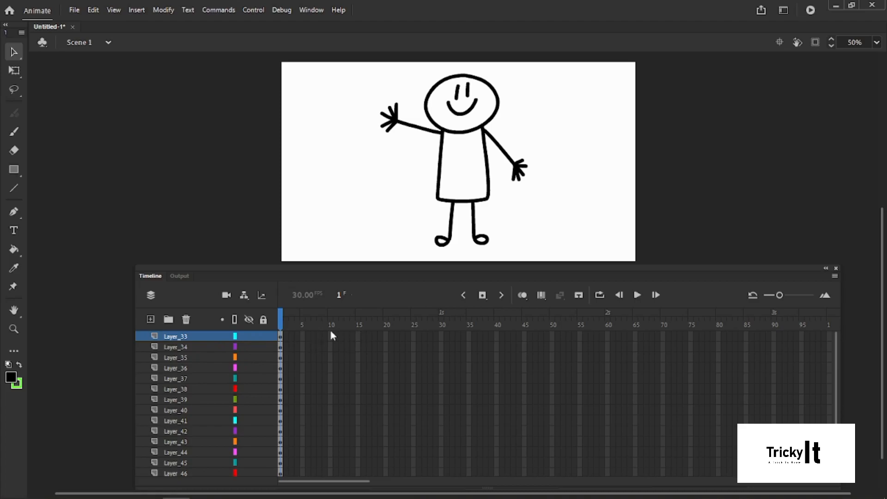
Select frame 15 across all body-part layers and insert keyframes there.
left_click(361, 325)
scroll(361, 375, "down", 1)
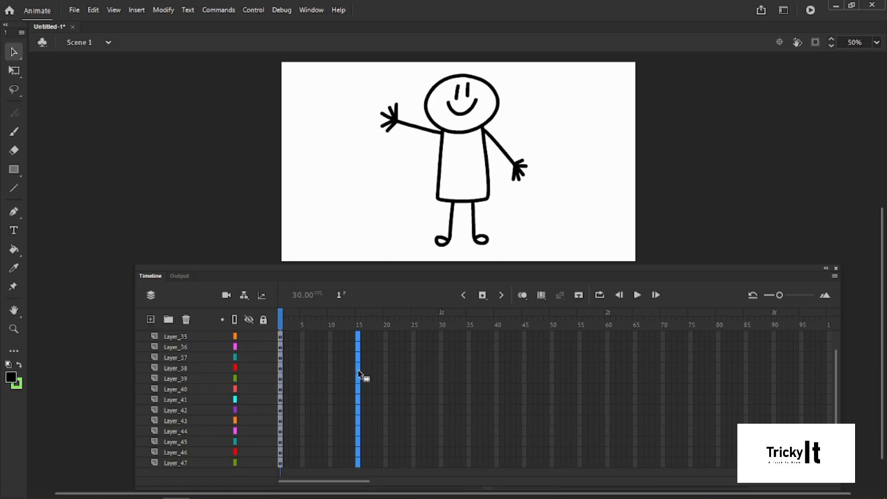
scroll(360, 375, "up", 1)
left_click(386, 357)
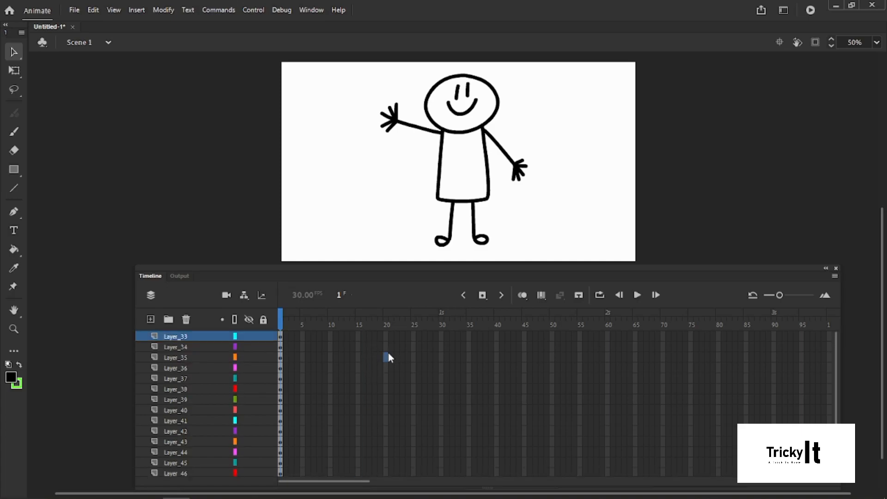
left_click_drag(359, 408, 360, 440)
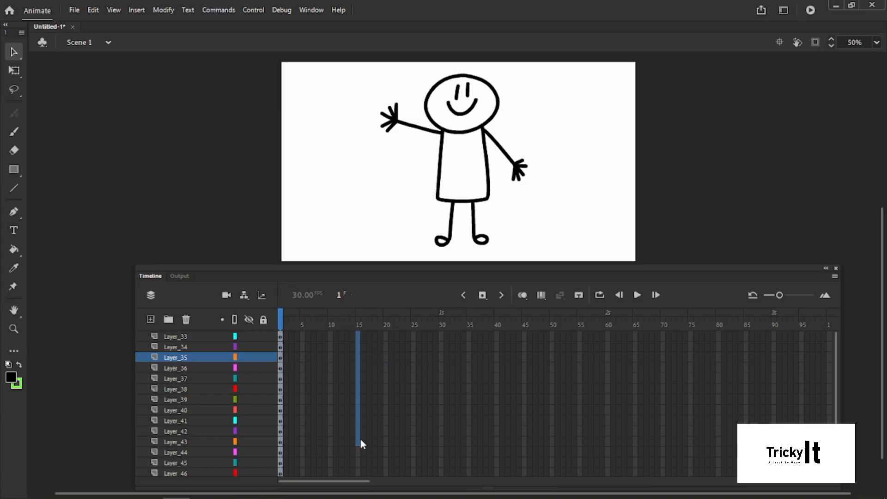
left_click(364, 398)
left_click(357, 323)
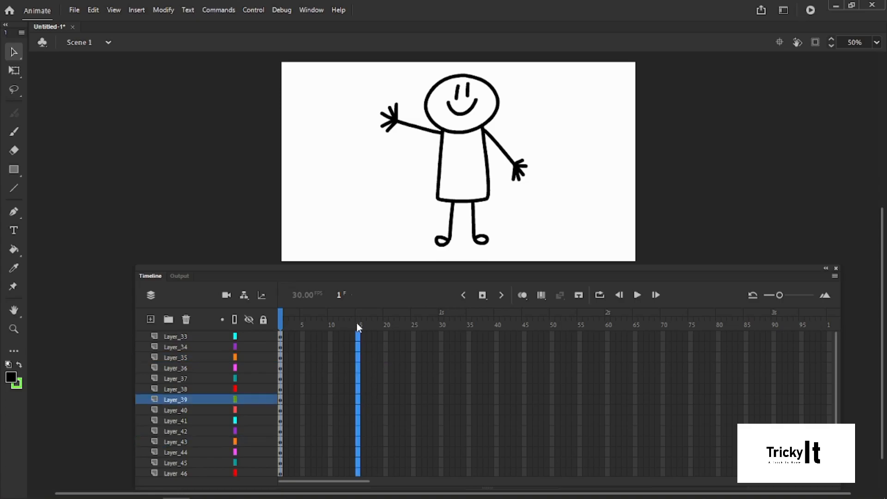
scroll(359, 409, "down", 1)
scroll(358, 409, "up", 1)
key("F6")
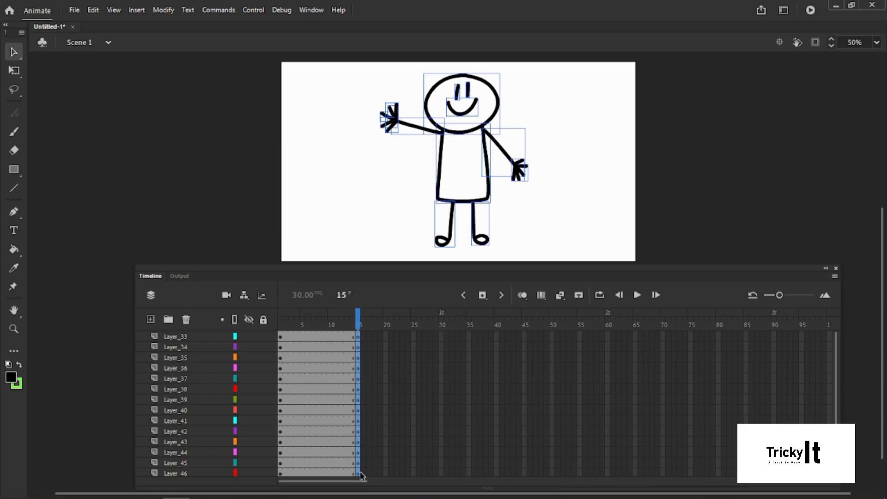
Create classic tweens across frames 1 to 14 on all layers, converting the frame contents to symbols.
left_click(286, 338)
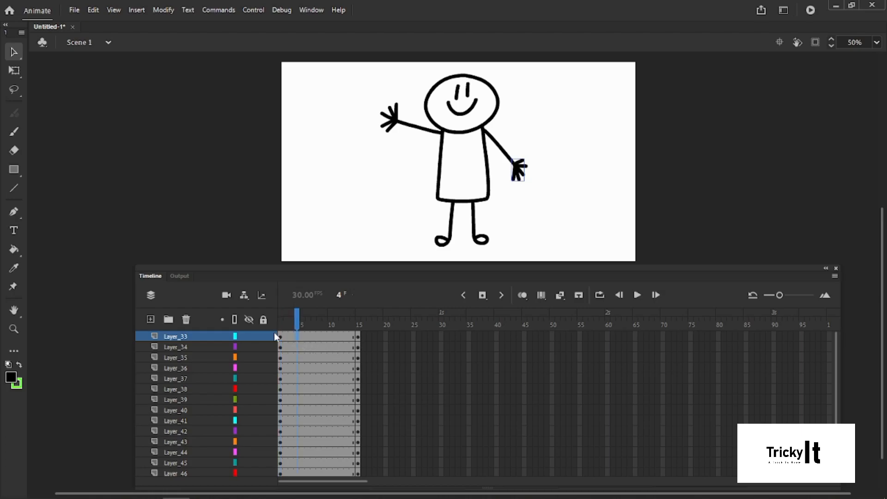
left_click_drag(278, 336, 354, 484)
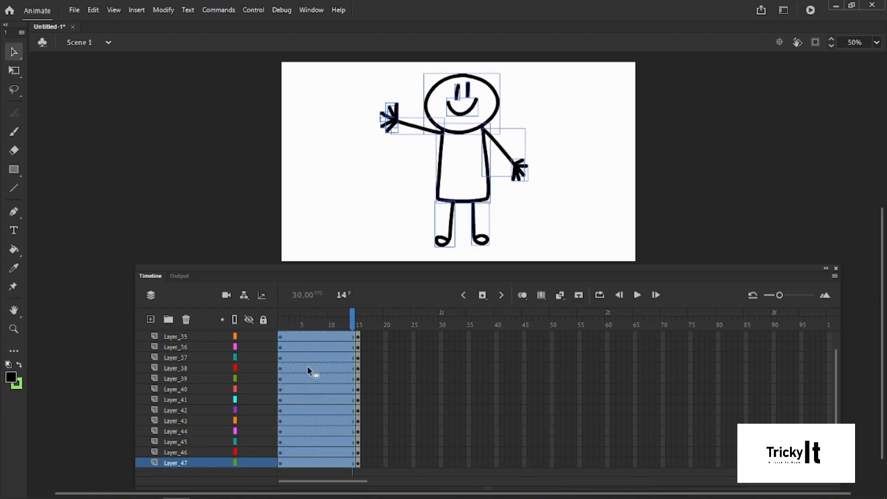
right_click(315, 356)
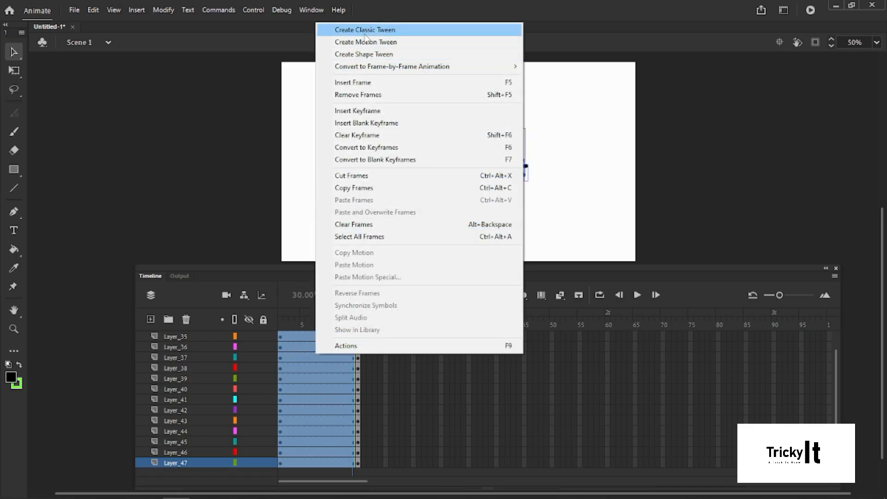
left_click(365, 30)
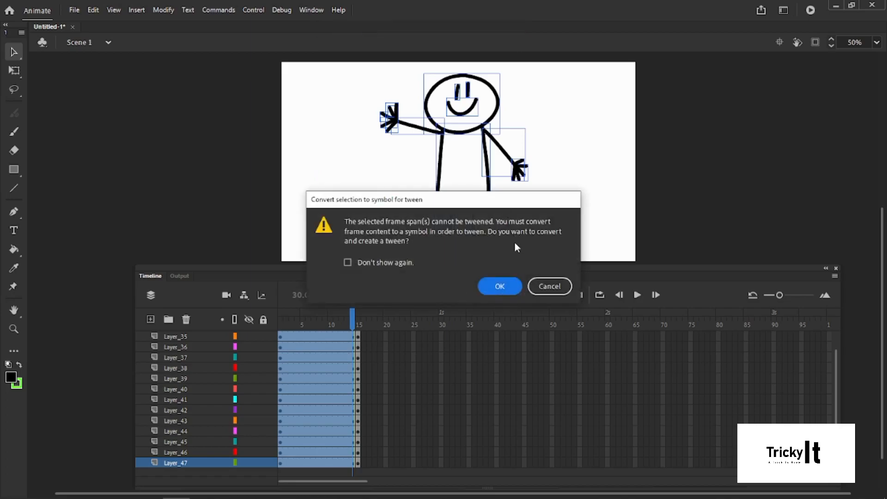
left_click(501, 284)
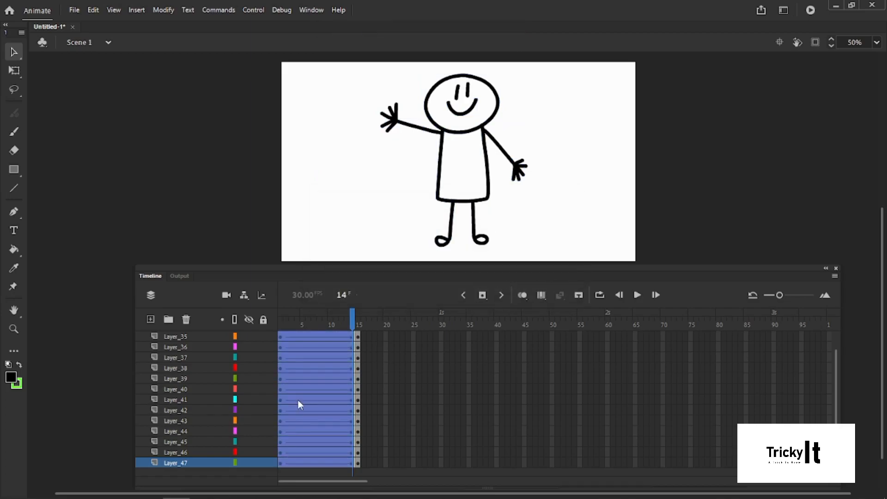
Review the tweened spans and compare the start keyframe at frame 1 with the end keyframe at frame 15.
scroll(297, 400, "up", 1)
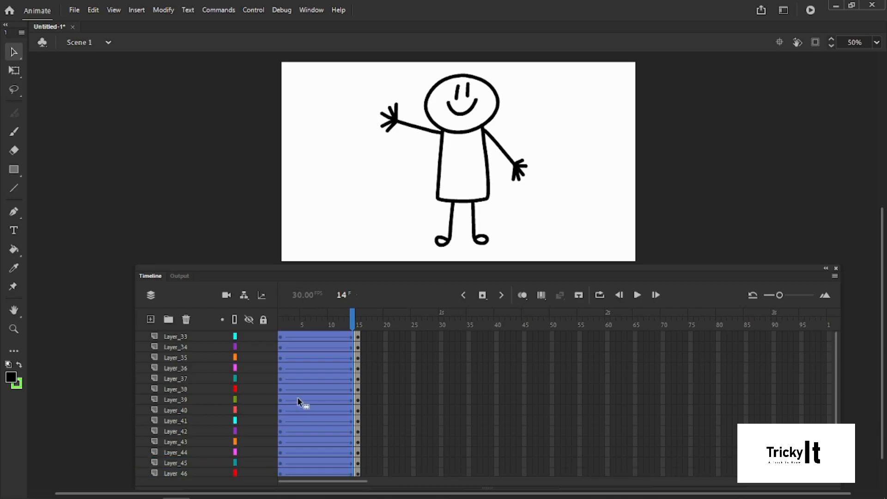
left_click(330, 358)
left_click(280, 336)
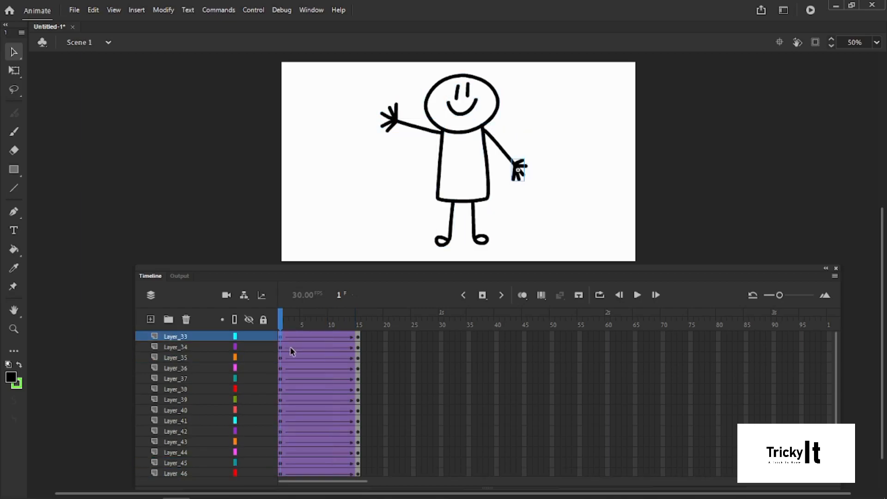
left_click_drag(281, 327, 362, 341)
left_click(280, 347)
left_click(327, 348)
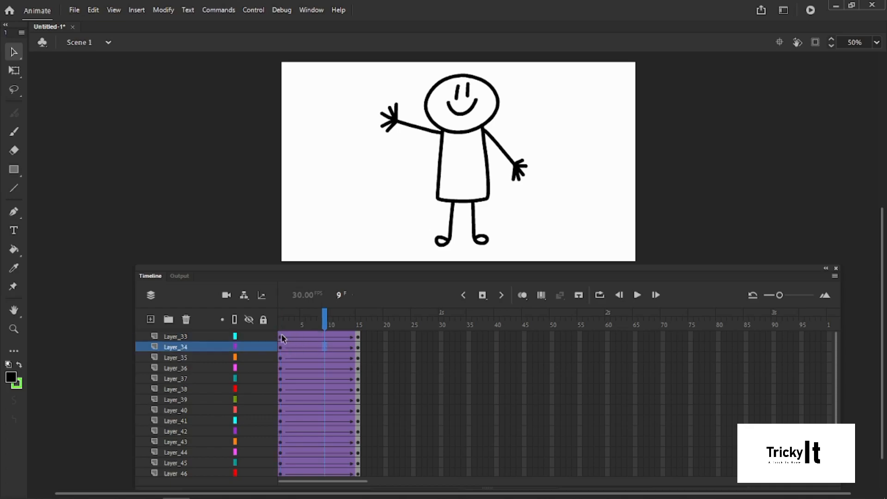
left_click(281, 336)
left_click(358, 338)
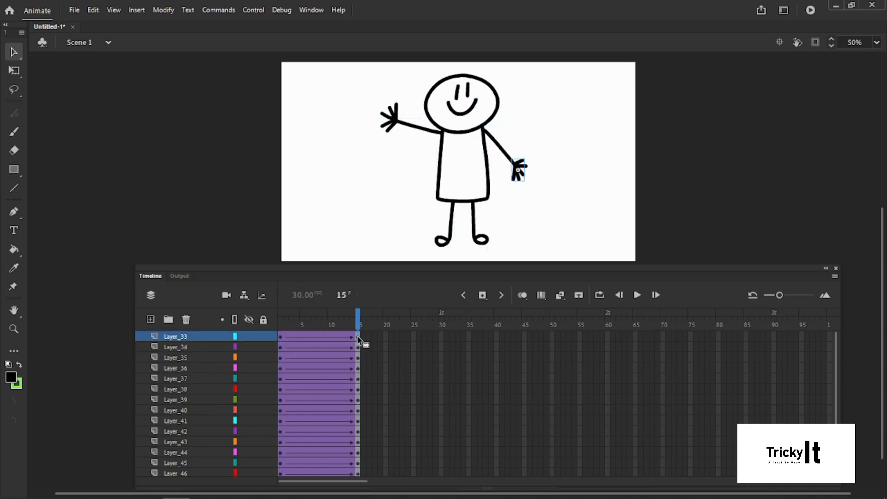
mouse_move(359, 321)
left_mouse_down()
mouse_move(273, 335)
mouse_move(359, 335)
left_mouse_up()
At frame 1, set the raised left arm and hand's transformation point at the shoulder and rotate them down beside the body.
left_click(281, 339)
left_click_drag(366, 92, 403, 151)
left_click(13, 70)
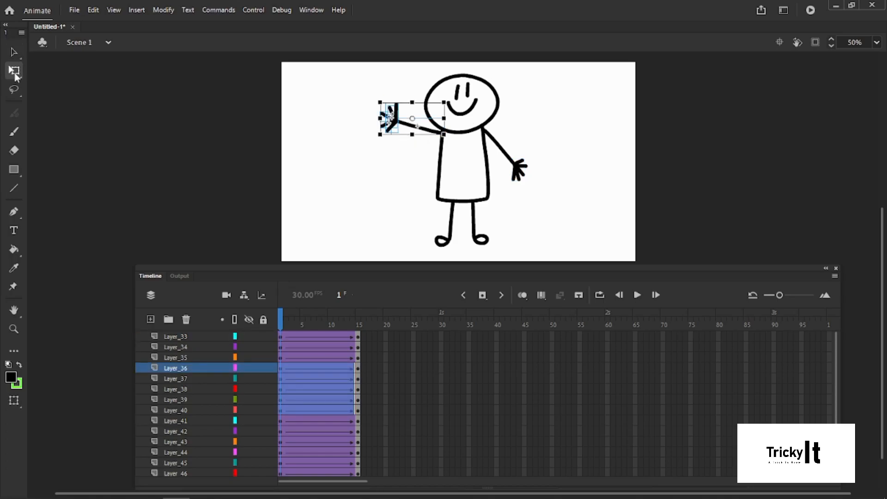
left_click_drag(412, 118, 444, 135)
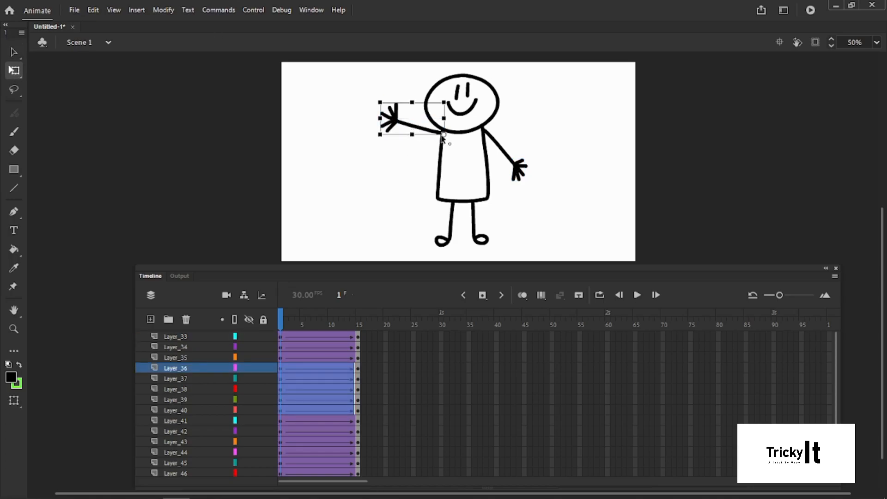
left_click_drag(377, 141, 410, 218)
At frame 1, rotate the right arm and hand about the shoulder slightly closer to the body and deselect them.
left_click(521, 190)
left_click_drag(529, 198, 503, 128)
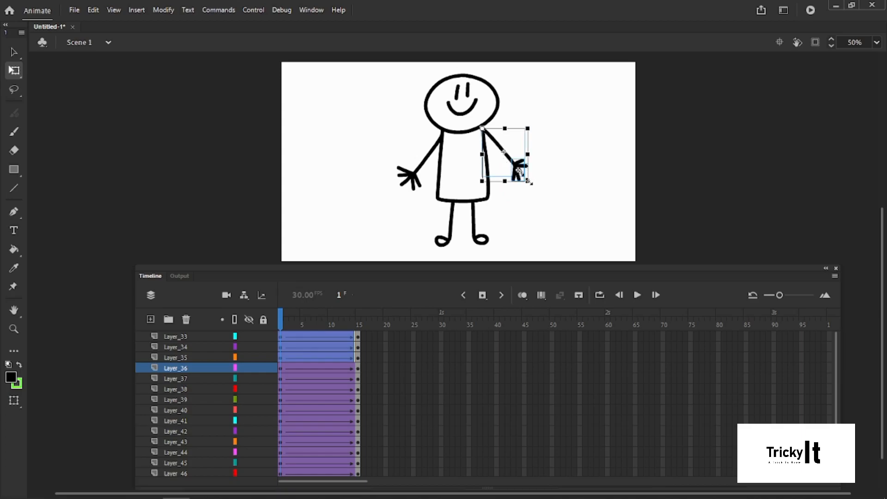
left_click_drag(535, 186, 524, 204)
left_click(579, 189)
Reselect the lowered left arm with its hand at frame 1 and place its transformation point at the shoulder.
left_click_drag(391, 159, 421, 206)
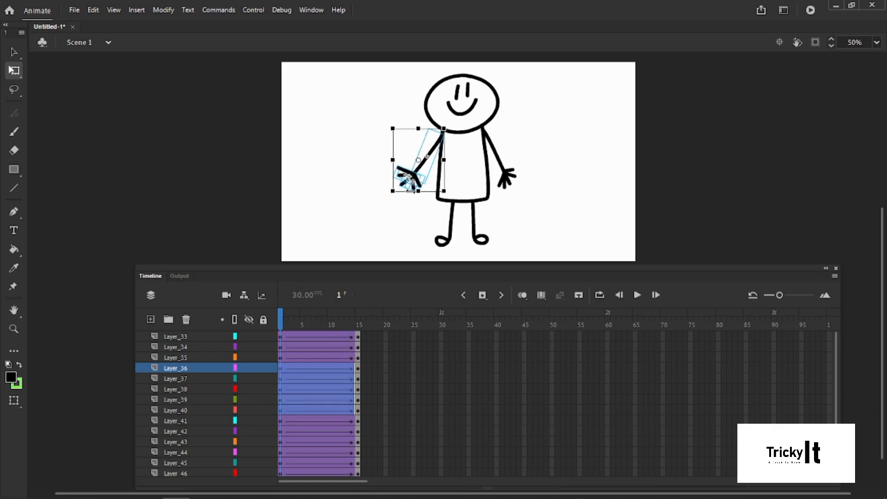
left_click_drag(420, 160, 442, 135)
left_click_drag(452, 202, 455, 203)
left_click(531, 206)
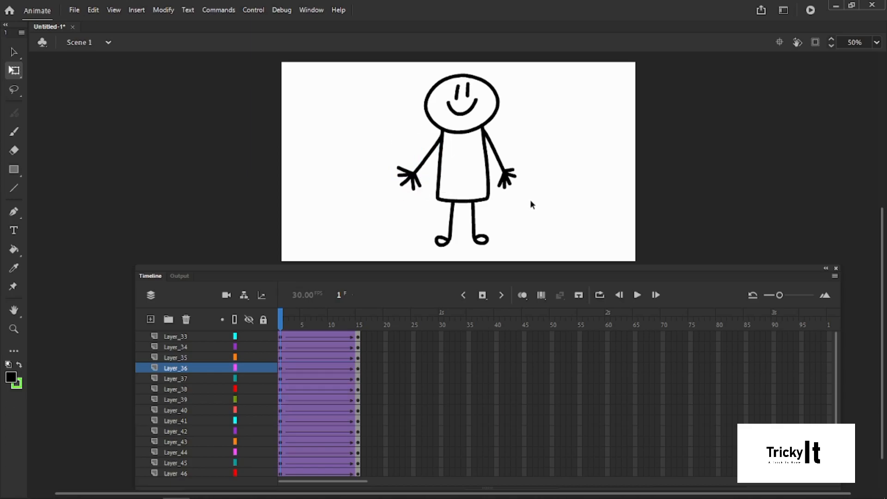
At frame 15, set the right arm and hand's transformation point at the shoulder and rotate them up above shoulder height.
left_click(358, 338)
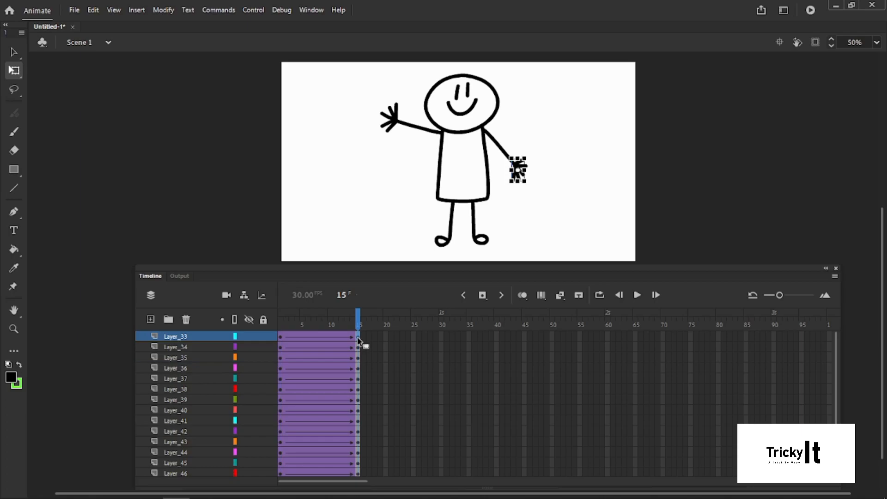
left_click_drag(535, 187, 508, 139)
left_click_drag(505, 154, 482, 129)
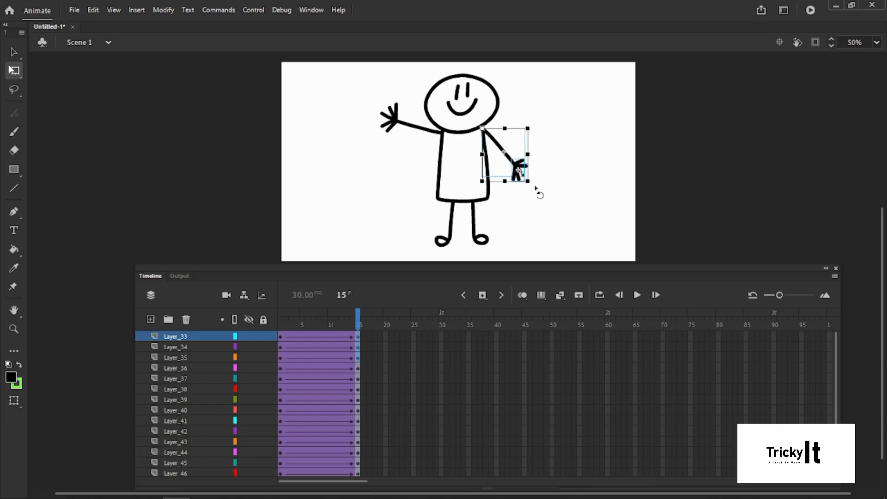
left_click_drag(537, 190, 548, 82)
Rotate the left arm and hand further upward about the shoulder at frame 15 and deselect them.
left_click_drag(370, 95, 444, 134)
left_click_drag(383, 147, 388, 120)
left_click(495, 143)
Scrub the playhead back from frame 15 to frame 1 to check how the arms move between keyframes.
left_click_drag(357, 323, 302, 322)
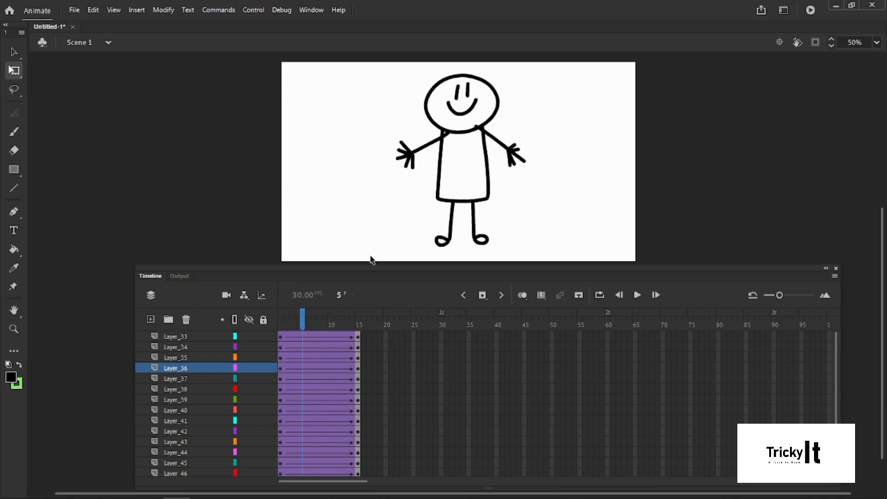
left_click_drag(306, 323, 308, 323)
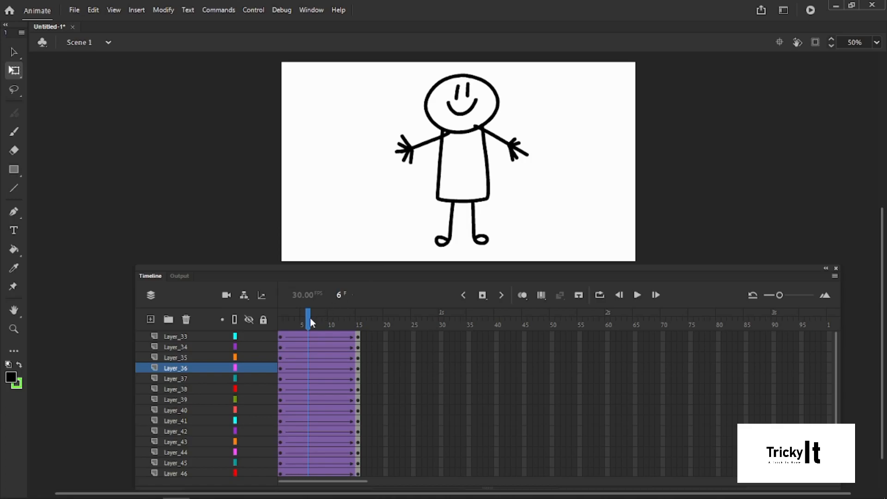
left_click_drag(311, 322, 281, 324)
At frame 1, select the right arm without its hand and move its transformation point to the shoulder.
left_click(280, 338)
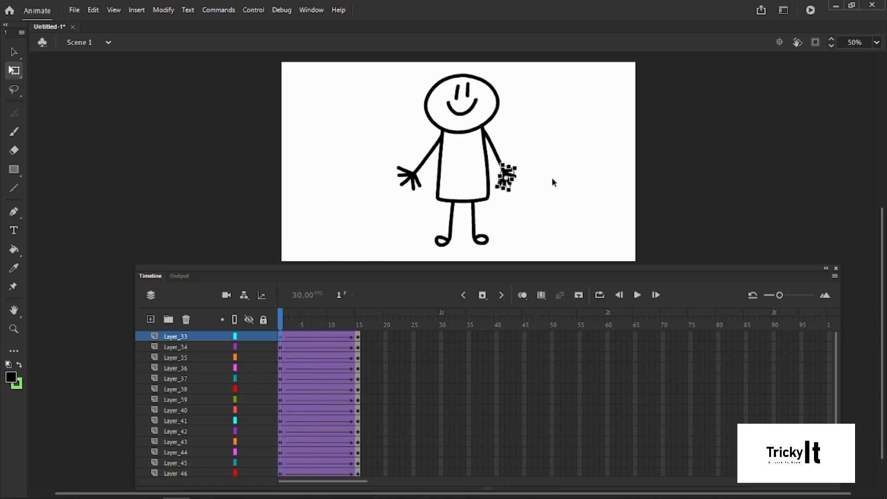
left_click(581, 159)
left_click(499, 160)
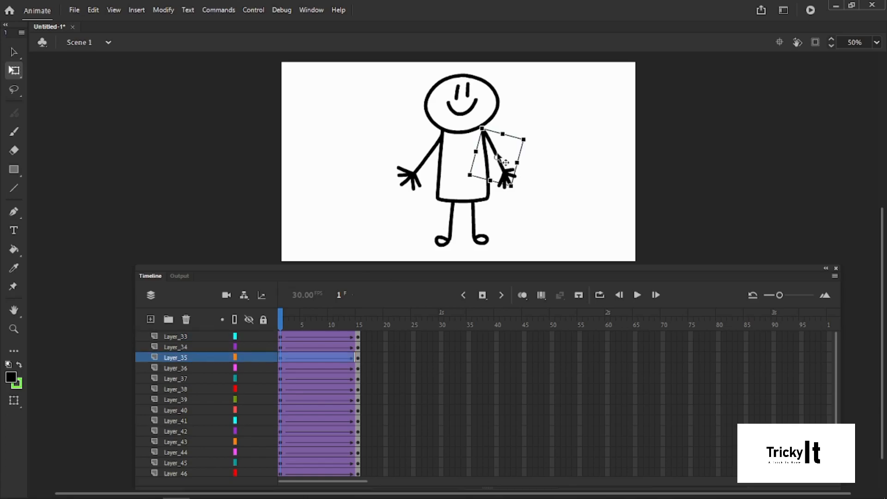
left_click_drag(497, 157, 484, 134)
Move the right arm's transformation point to the shoulder at frame 15 too, and check the motion at frame 7.
left_click(358, 347)
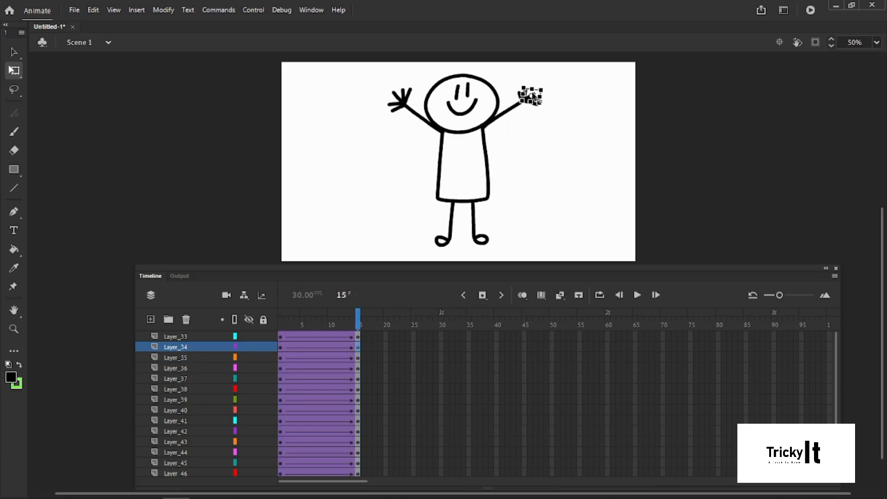
left_click(541, 125)
left_click(514, 109)
left_click(507, 113)
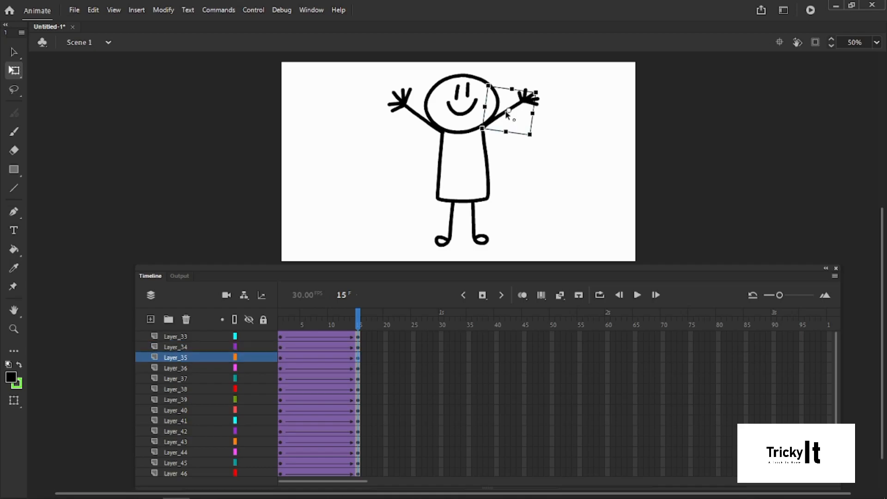
left_click_drag(509, 112, 481, 129)
left_click_drag(348, 319, 314, 324)
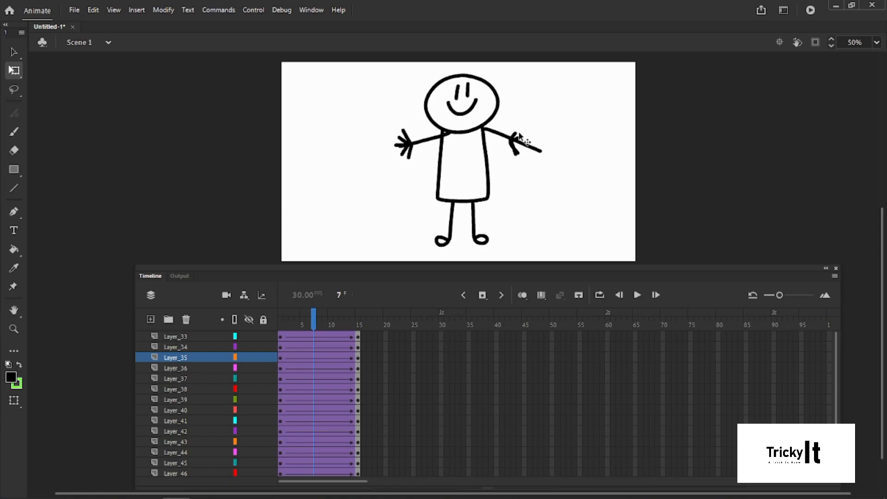
At frame 1, select the left arm without its hand and move its transformation point to the shoulder.
left_click_drag(313, 327, 281, 326)
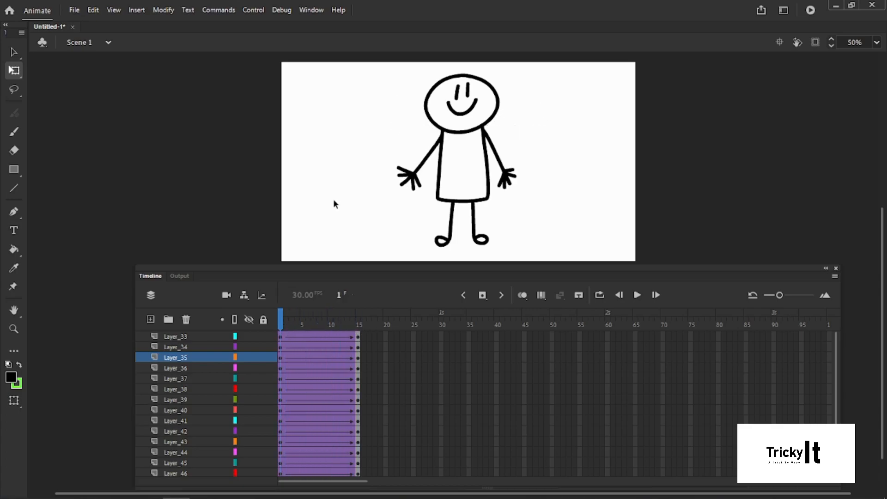
left_click(432, 154)
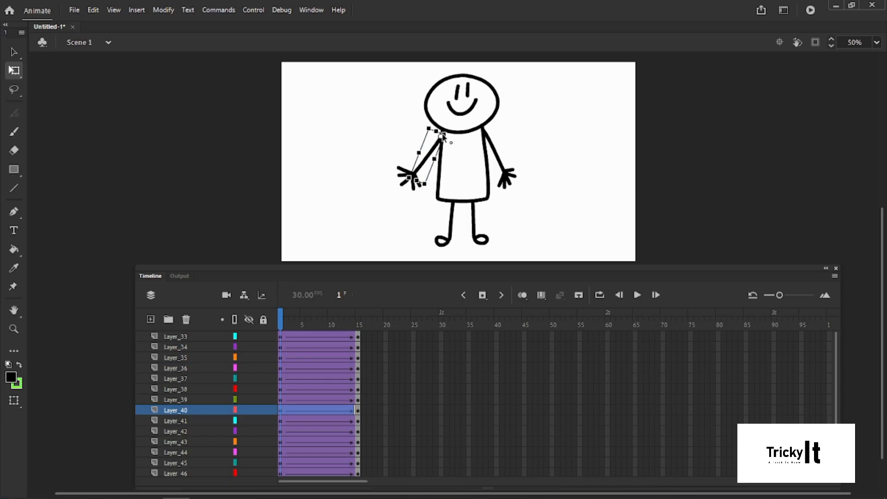
left_click_drag(442, 136, 444, 134)
At frame 15, select the raised left arm and move its transformation point to the shoulder.
left_click(282, 339)
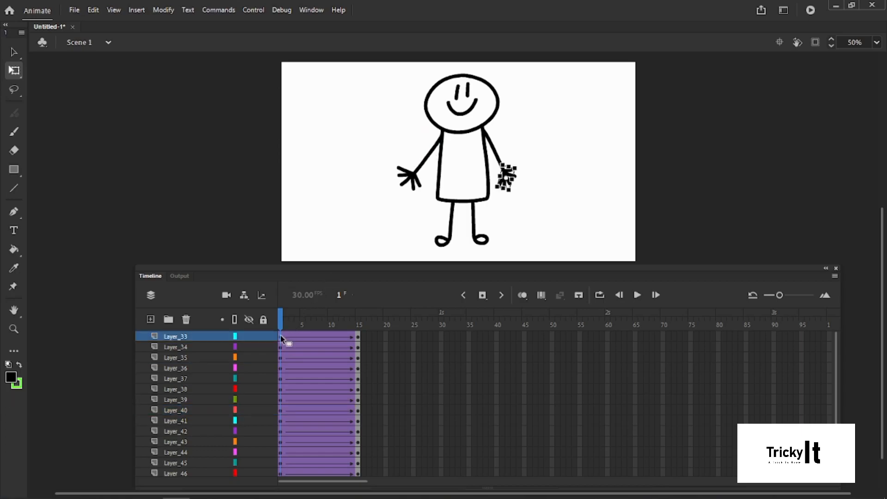
left_click(358, 339)
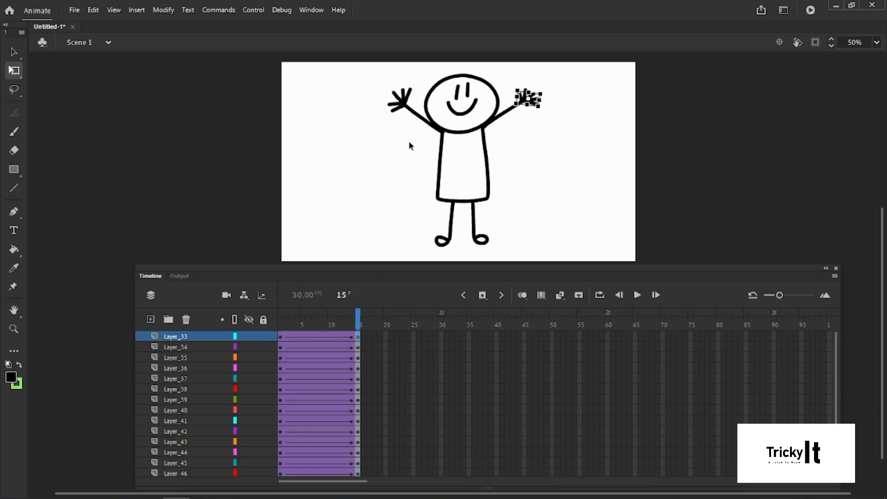
left_click(421, 119)
left_click_drag(437, 125, 443, 134)
Scrub the playhead between frames 15, 7 and 1 to check how the left arm swings.
left_click_drag(360, 327, 314, 328)
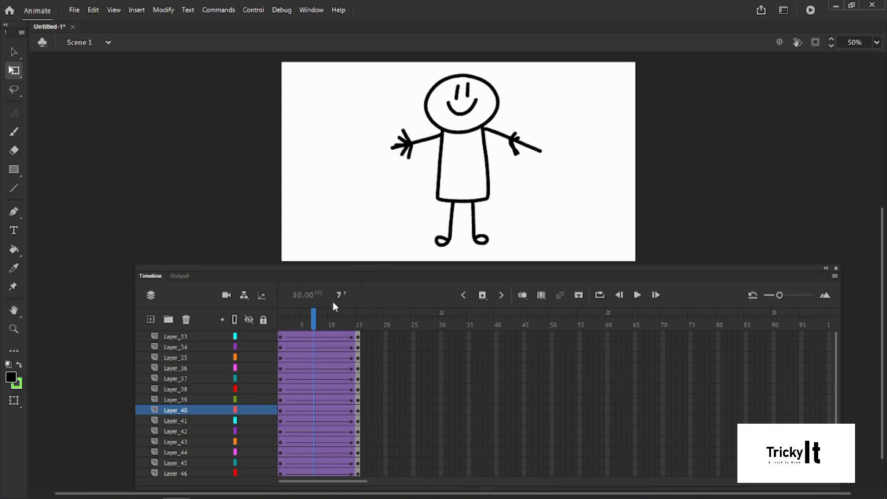
left_click_drag(315, 312, 362, 313)
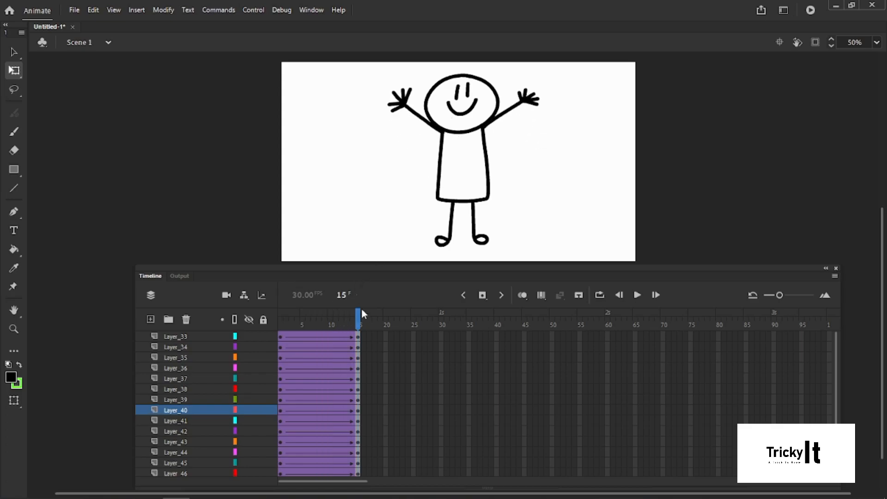
left_click(415, 106)
left_click_drag(354, 316, 279, 315)
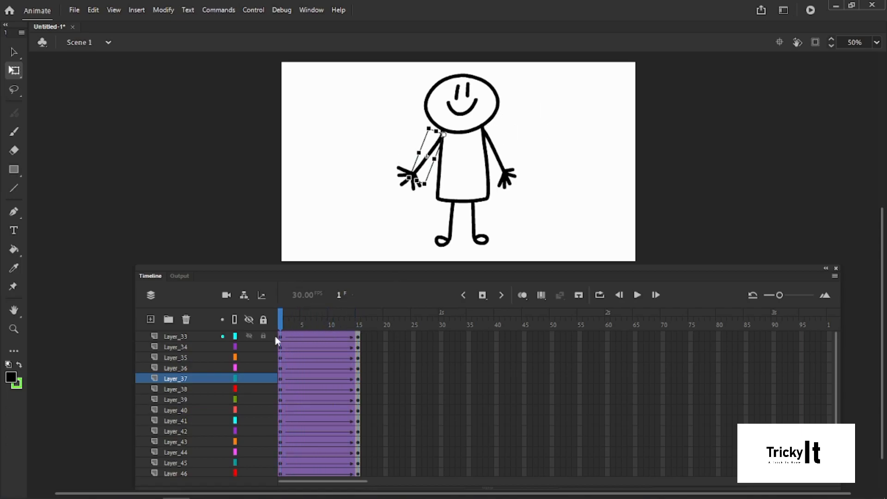
Try to move the transformation point of the left hand's loose strokes to the wrist at frame 1.
left_click(362, 176)
left_click(419, 183)
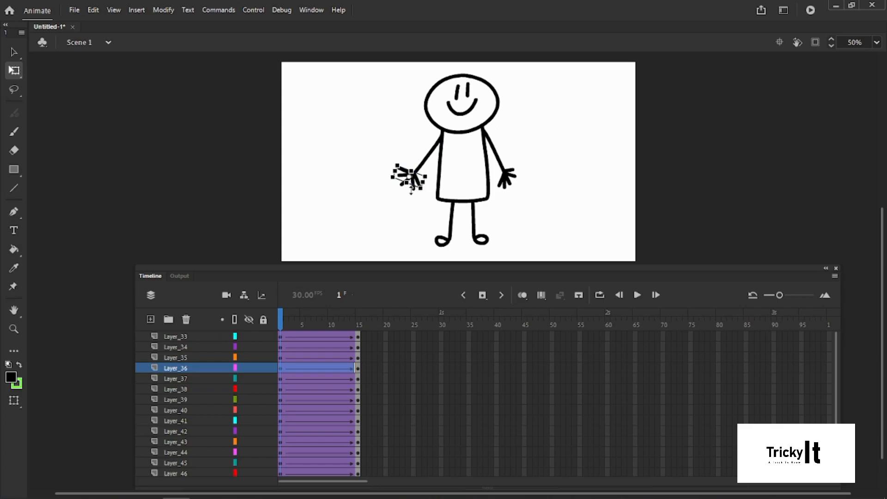
left_click(392, 168)
left_click_drag(393, 168, 423, 206)
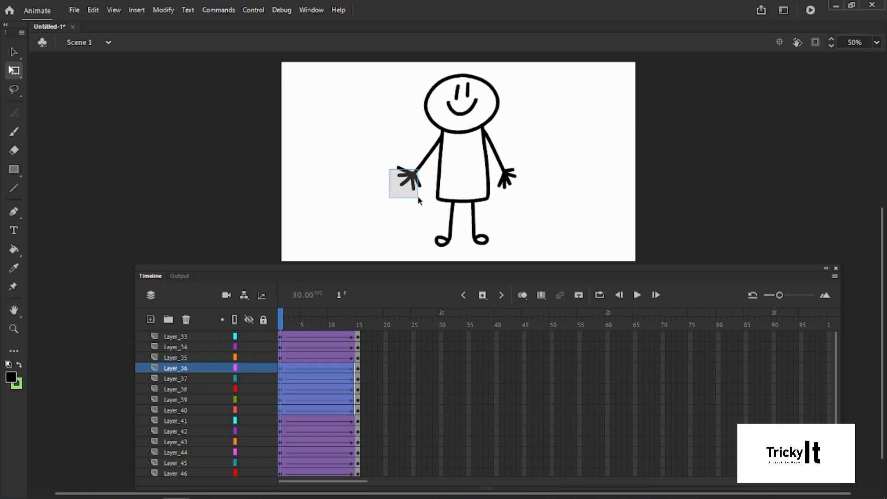
left_click(422, 167, "shift")
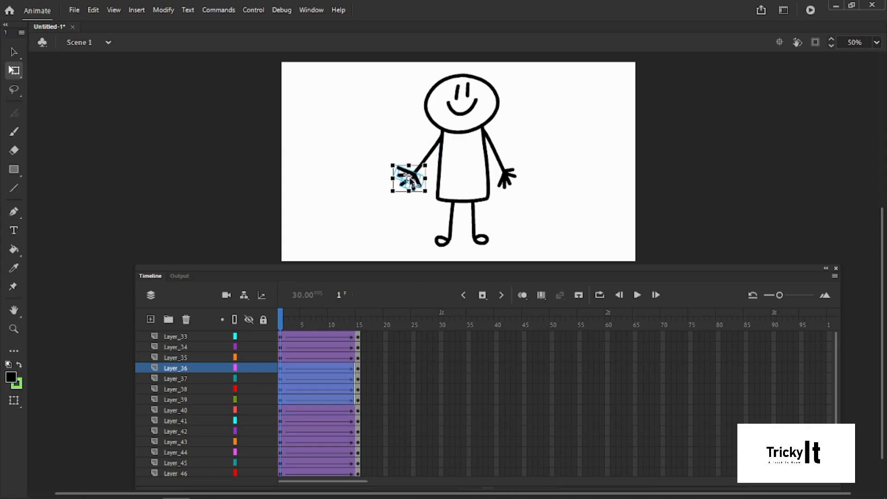
left_click_drag(413, 182, 416, 175)
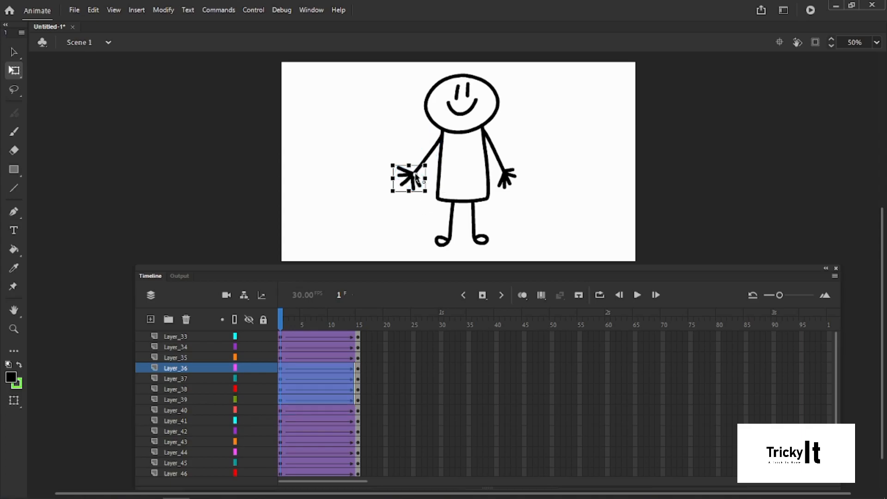
left_click(413, 209)
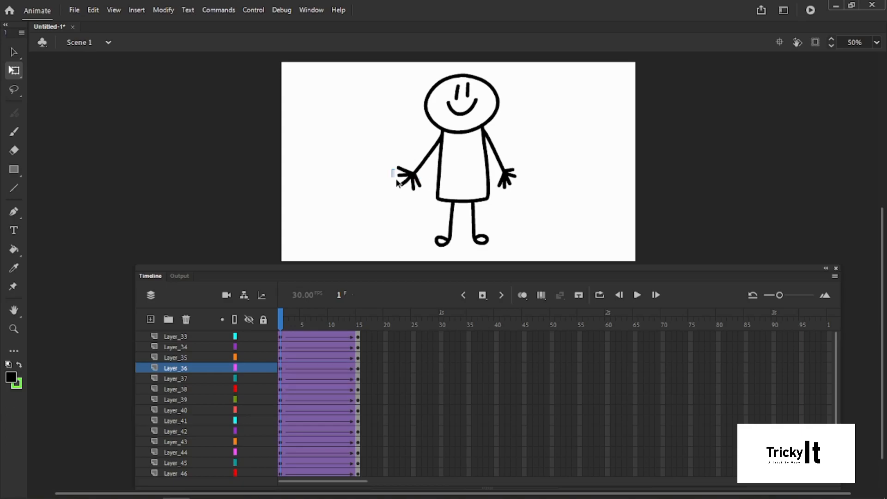
At frame 1, select all left-hand strokes without the arm and convert them to one movie clip symbol.
left_click_drag(411, 195, 412, 195)
left_click(426, 169, "shift")
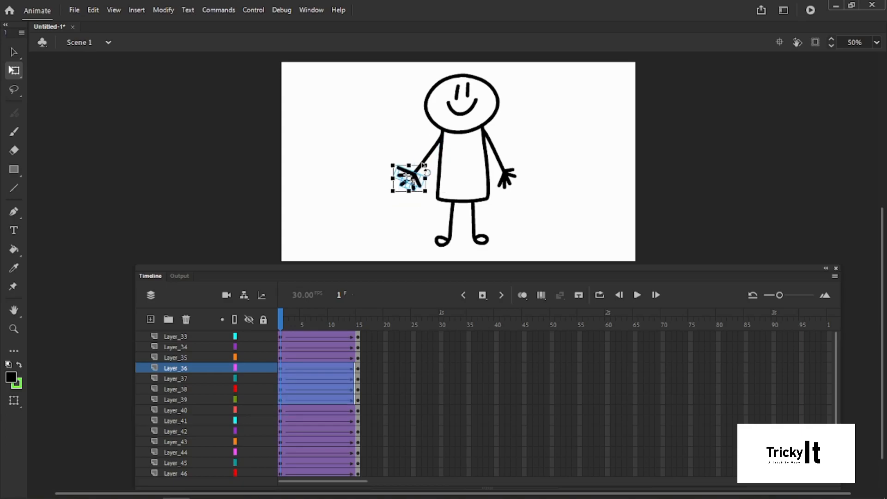
right_click(407, 186)
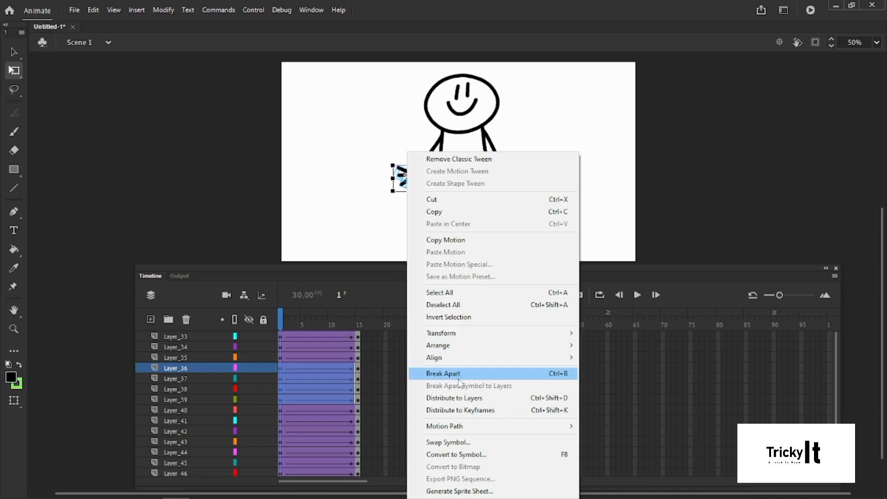
left_click(479, 455)
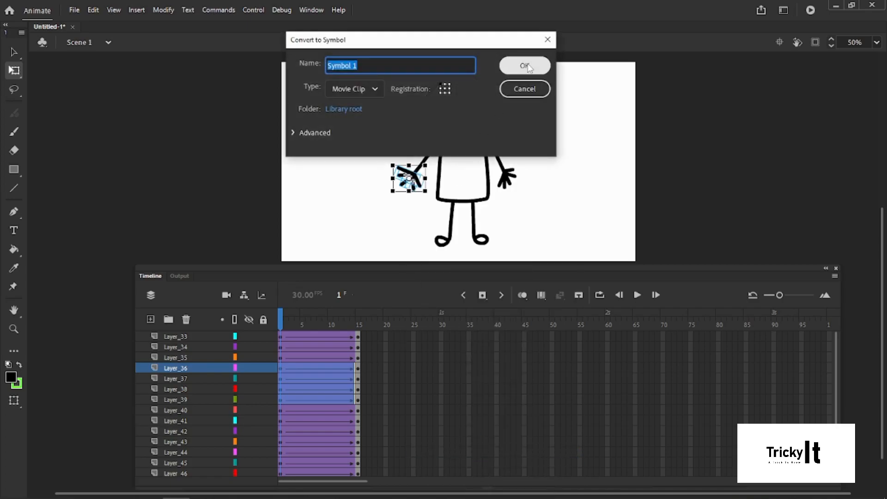
left_click(527, 67)
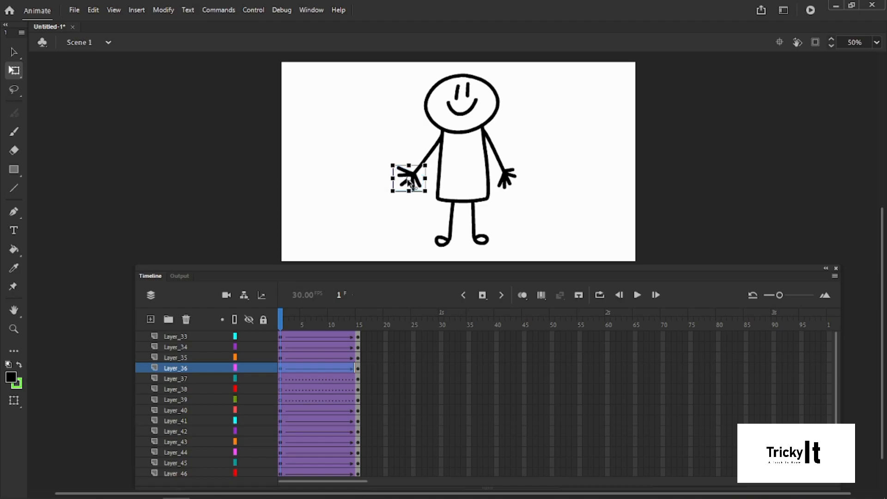
left_click(415, 226)
At frame 15, select the raised left hand's strokes without the arm, convert them to a movie clip symbol and deselect it.
left_click(358, 337)
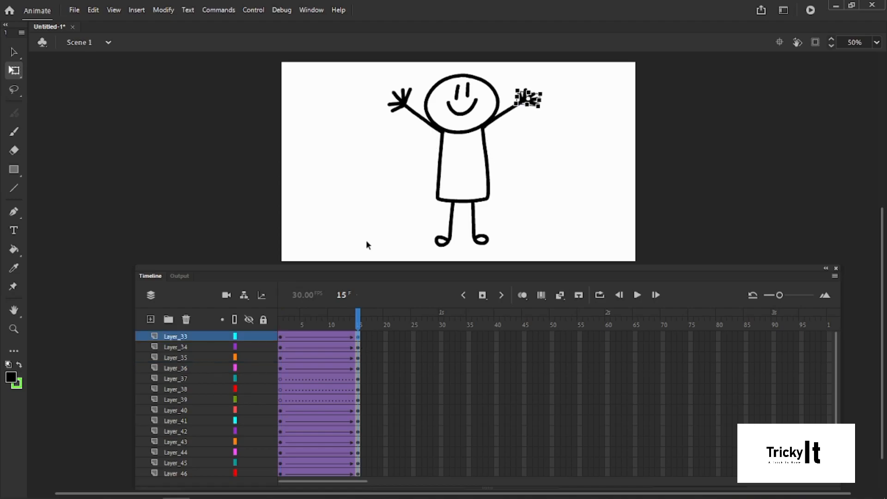
left_click(401, 102)
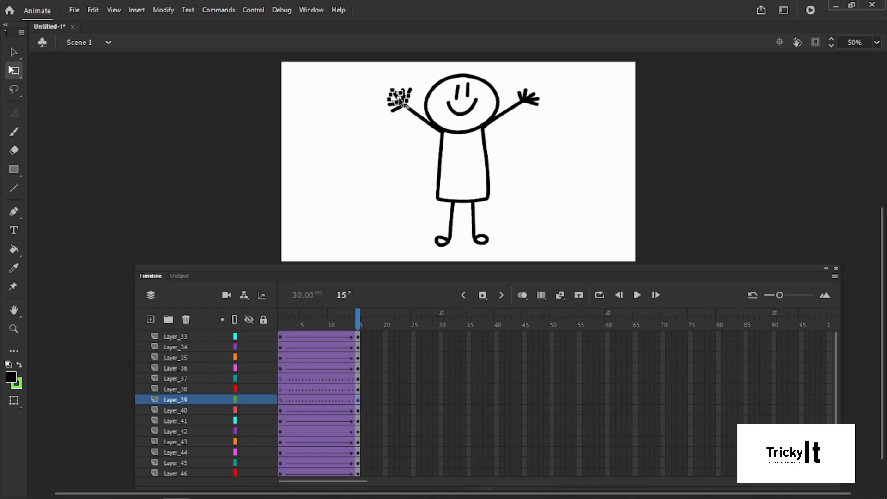
left_click(382, 61)
left_click_drag(383, 74, 411, 117)
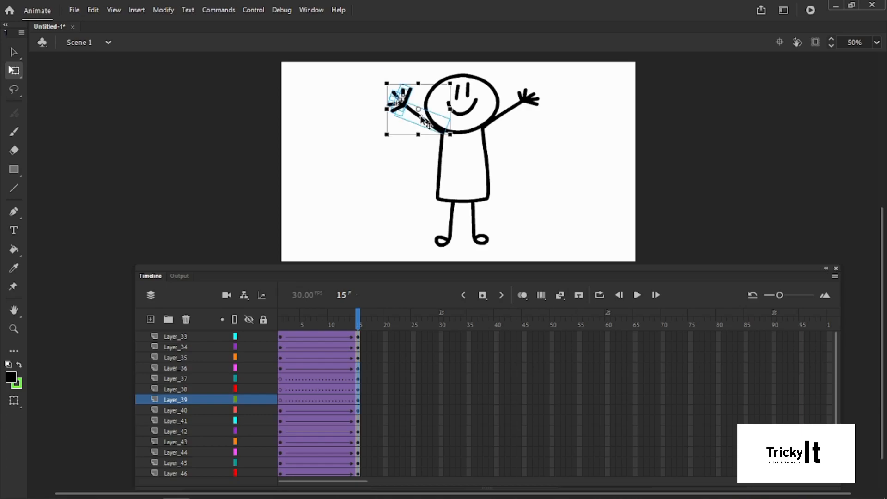
left_click(400, 99)
right_click(398, 98)
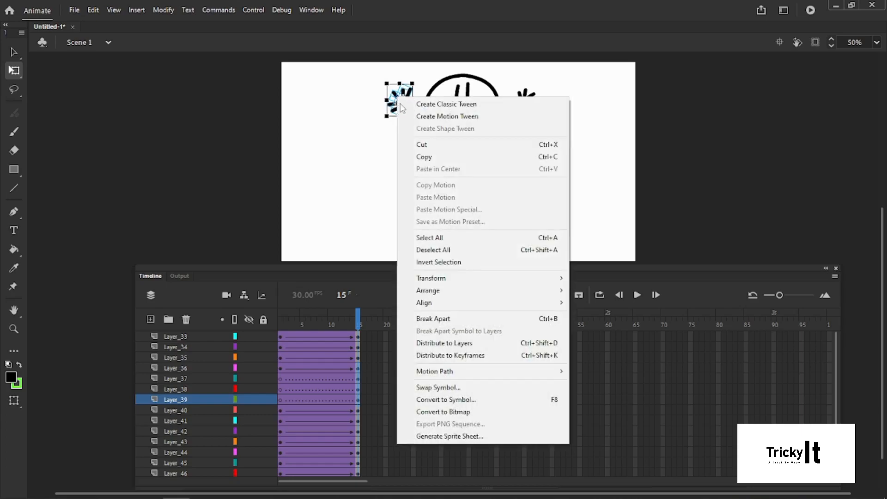
left_click(463, 400)
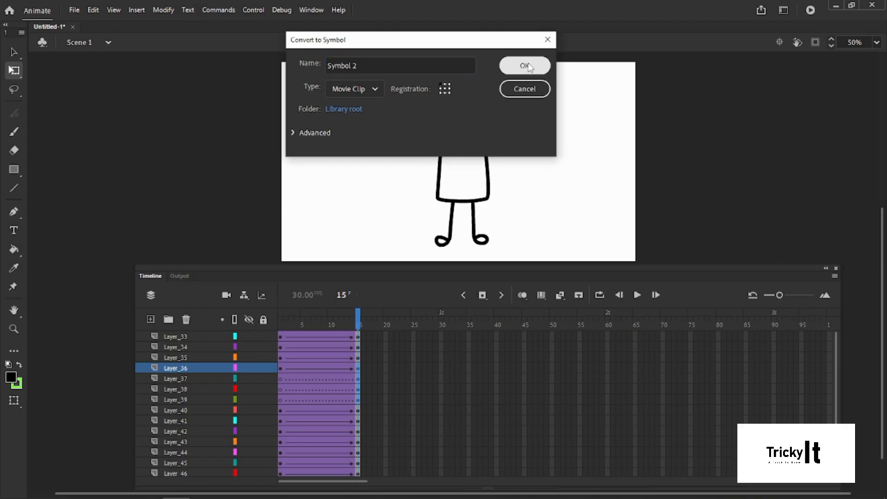
key("Return")
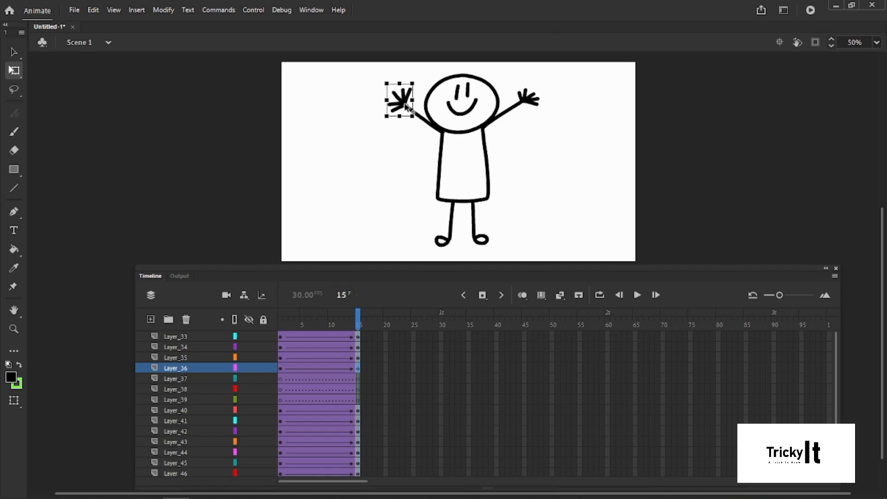
left_click(420, 175)
Scrub the playhead from frame 15 to 1, up to 10 and back to 1 to check the left hand's motion.
left_click_drag(358, 329, 263, 358)
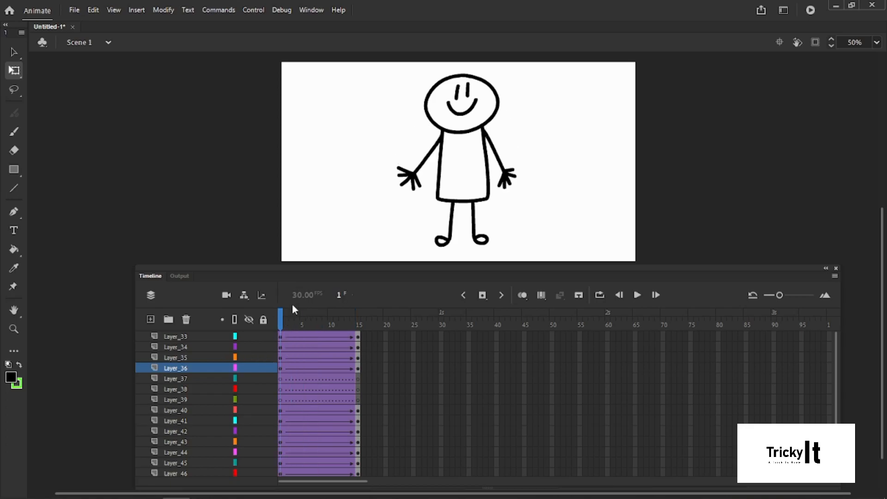
left_click_drag(276, 304, 331, 318)
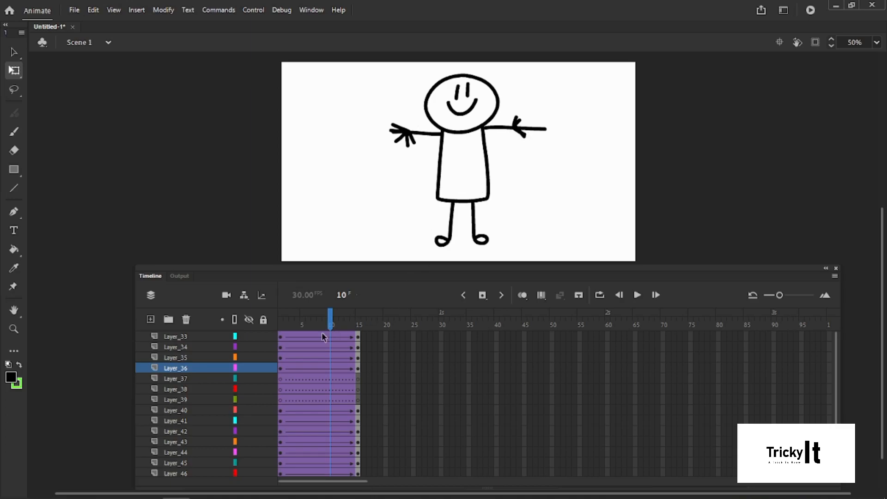
left_click_drag(332, 321, 279, 318)
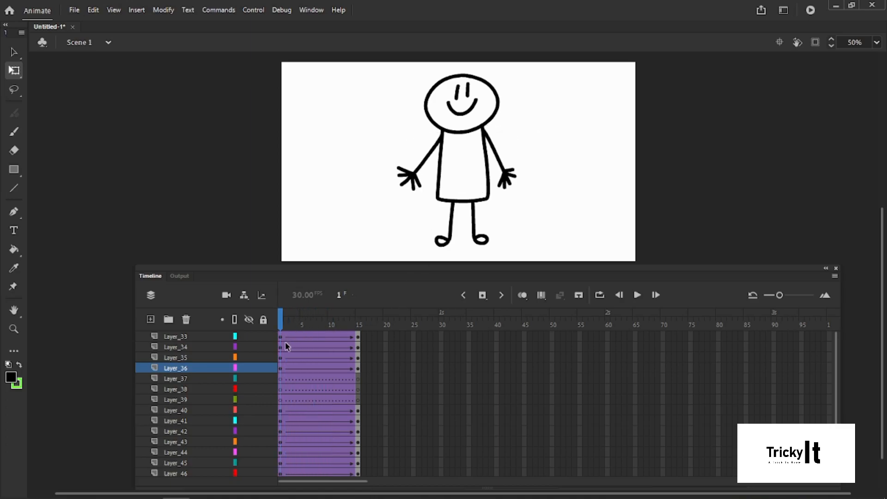
At frame 1, select the right hand and convert it to a symbol.
left_click(507, 177)
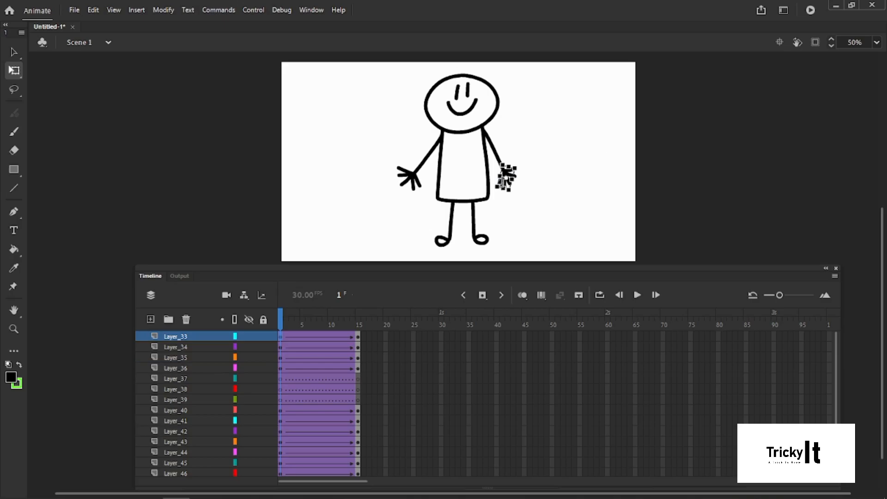
right_click(503, 179)
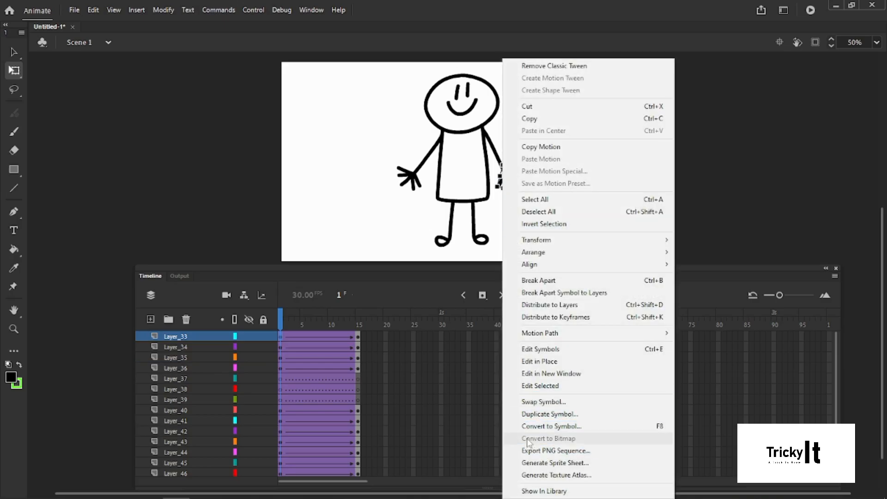
left_click(528, 426)
left_click(526, 65)
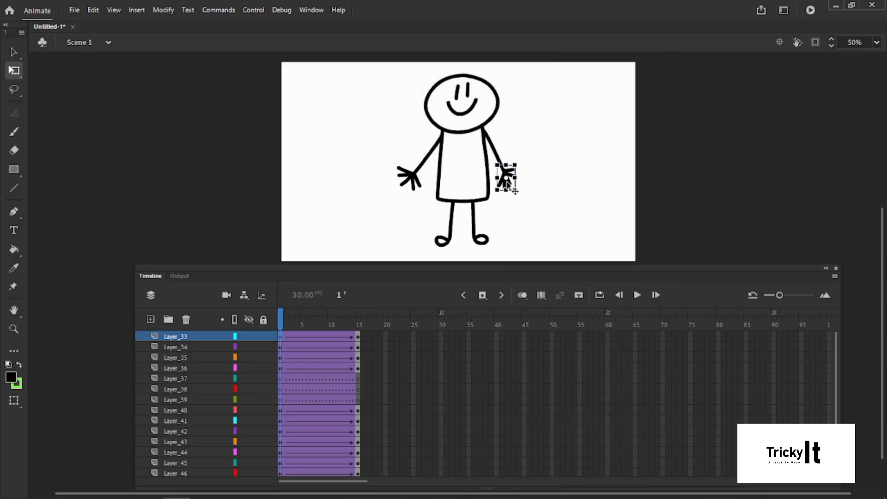
Move the right hand's transformation point precisely onto the wrist at frame 1.
left_click_drag(508, 180, 502, 170)
left_click(13, 329)
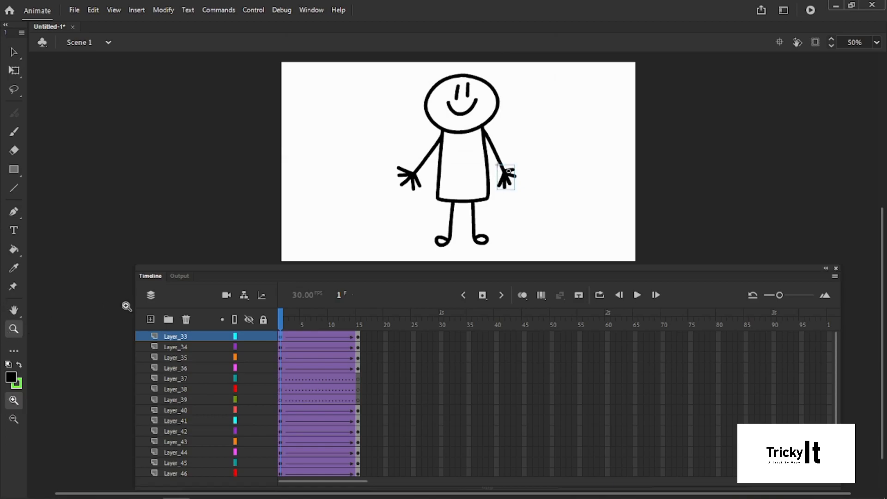
left_click(485, 201)
left_click(510, 243)
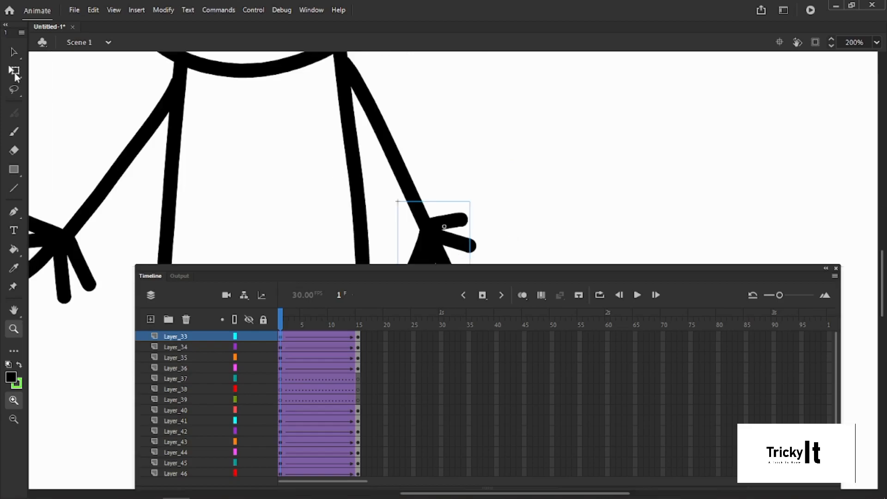
left_click(13, 71)
left_click_drag(396, 280, 400, 306)
left_click_drag(442, 231, 426, 226)
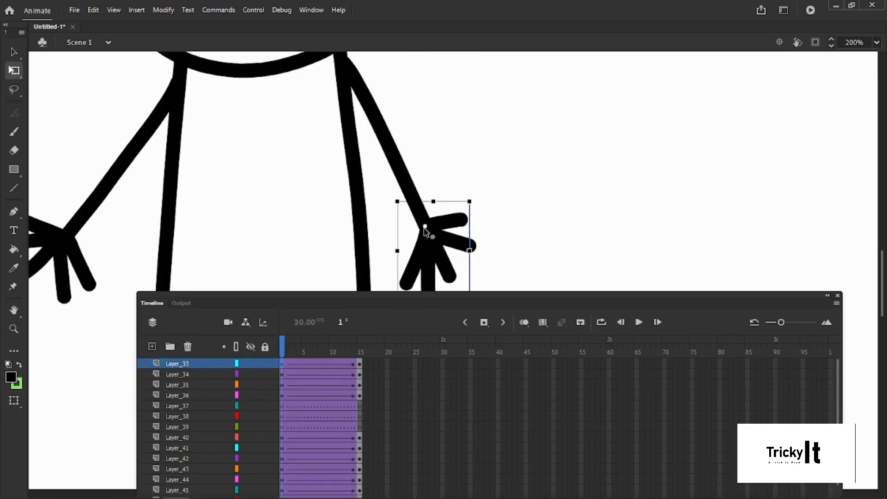
At frame 15, move the raised right hand's transformation point to the wrist.
left_click(361, 367)
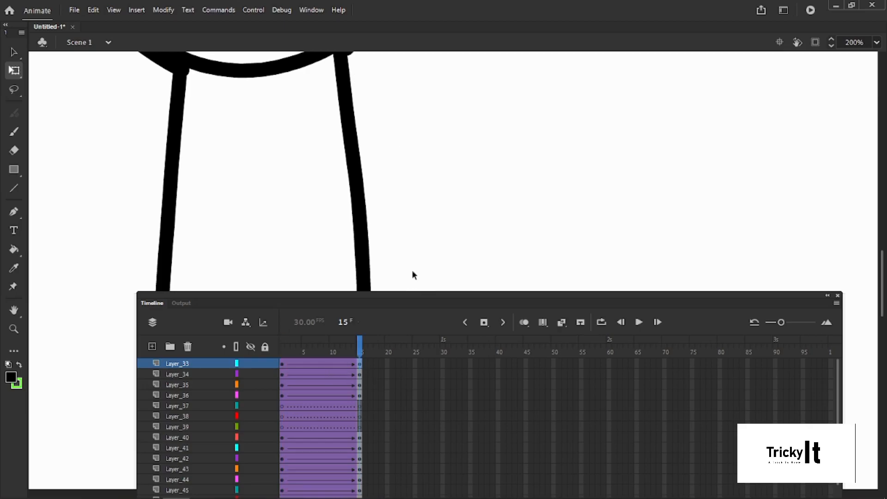
scroll(432, 242, "up", 5)
scroll(429, 238, "down", 4)
left_click_drag(522, 199, 493, 211)
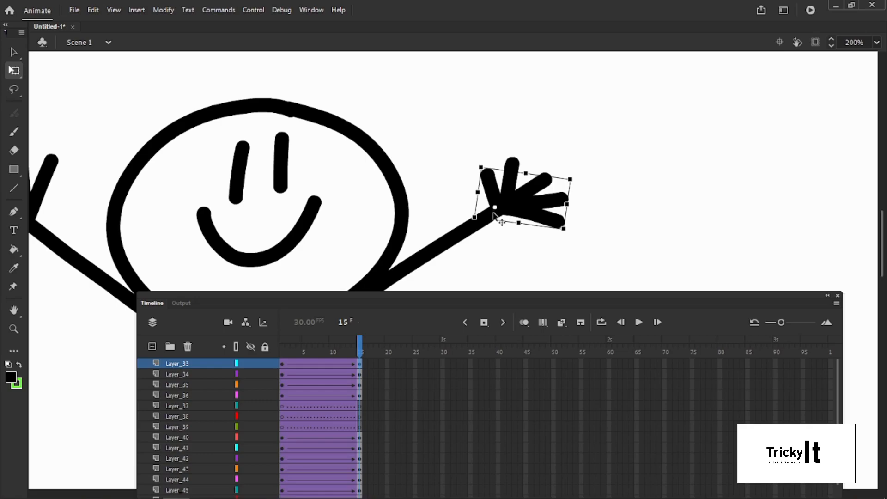
Compare the right hand's separate parts at frame 15 with their pose at frame 1, ending back on frame 15.
left_click_drag(365, 306, 365, 354)
left_click_drag(363, 389, 361, 413)
left_click(518, 196)
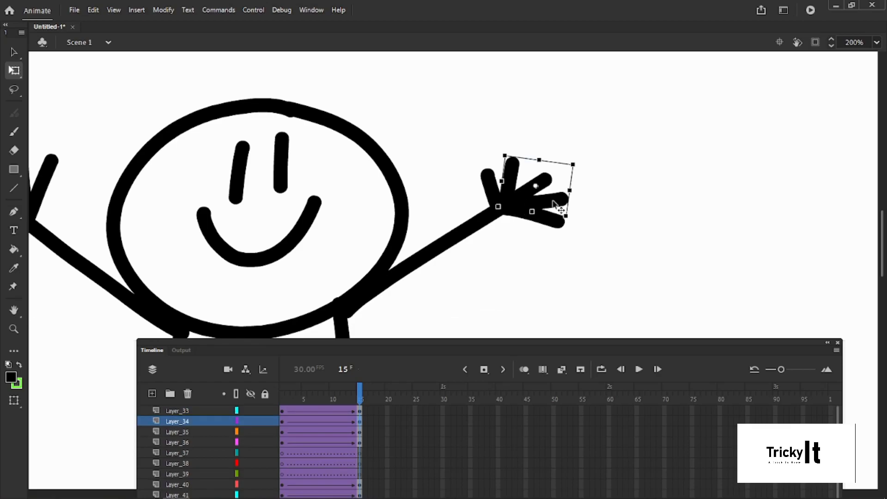
left_click(530, 210)
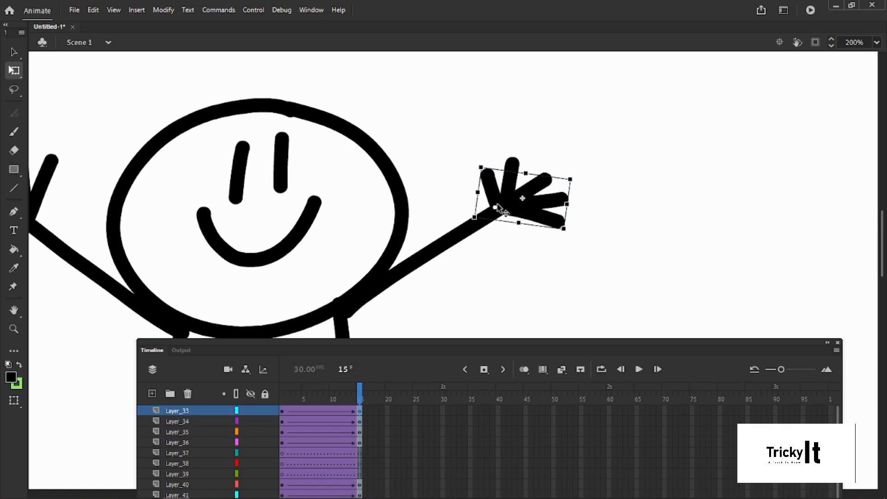
scroll(494, 210, "down", 3)
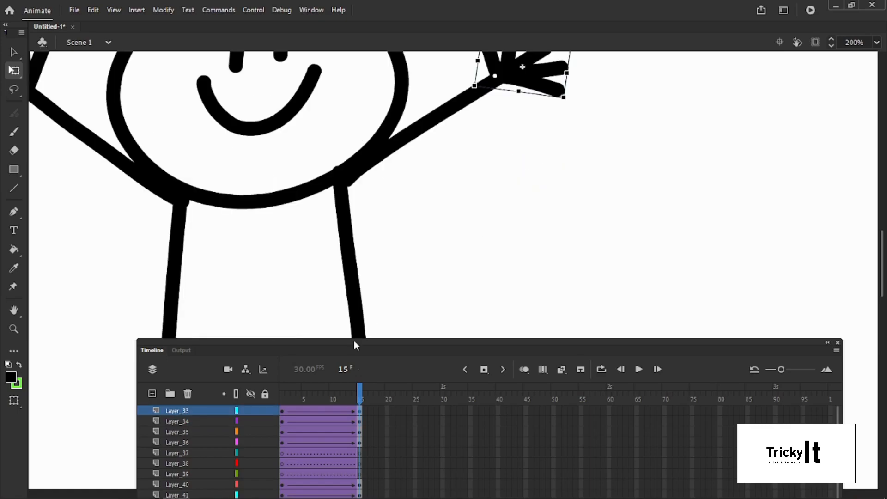
left_click(280, 407)
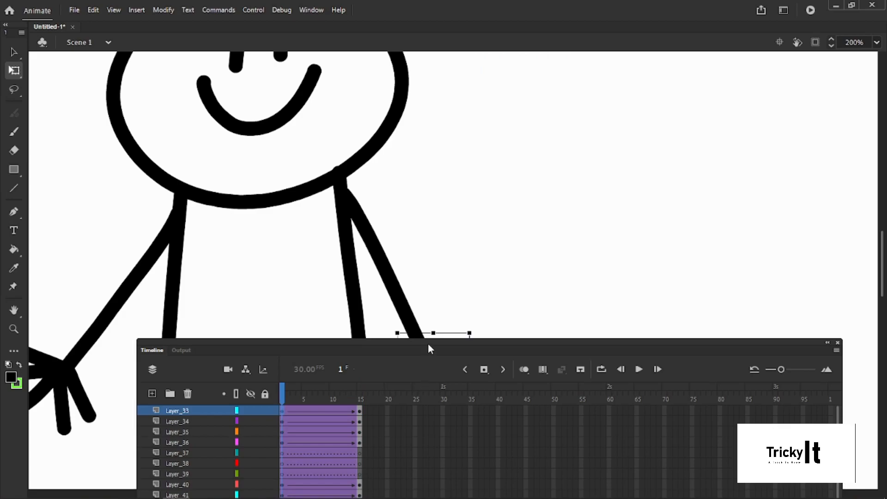
left_click_drag(428, 343, 432, 421)
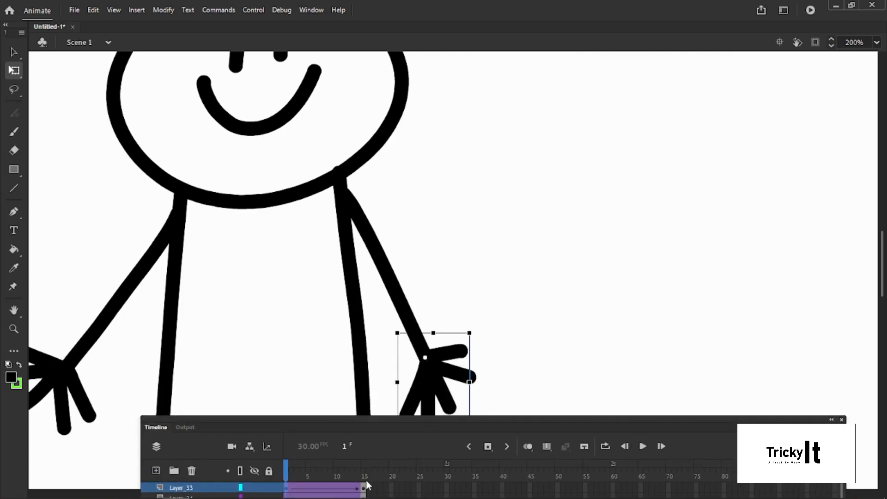
left_click_drag(295, 470, 367, 467)
Play the animation with the whole figure in view to check how both hands move.
left_click(14, 329)
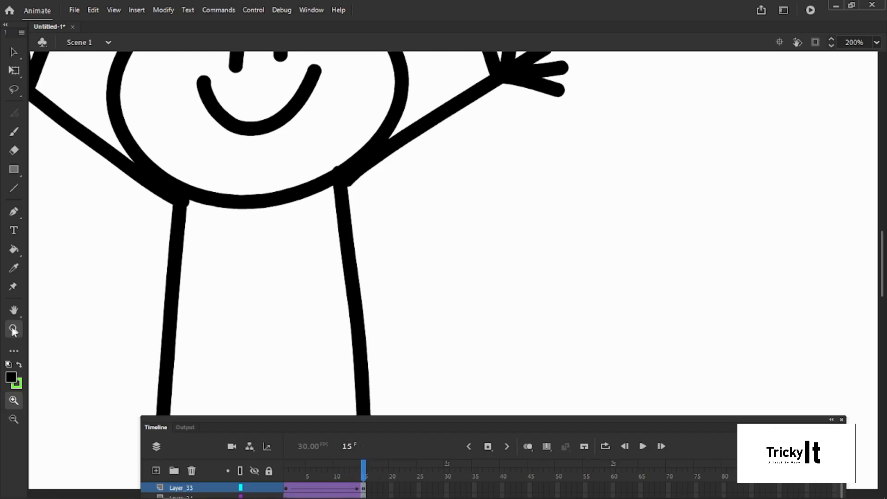
left_click(357, 344, "alt")
left_click(362, 354, "alt")
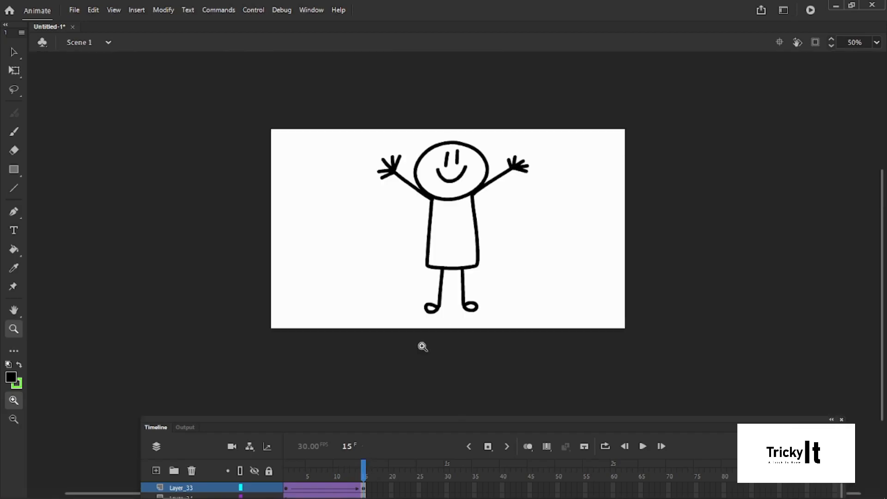
left_click(12, 55)
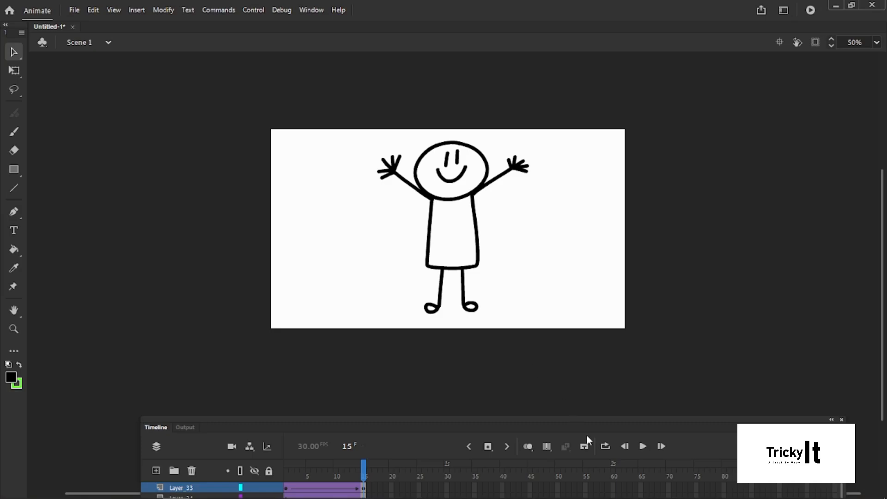
left_click(645, 447)
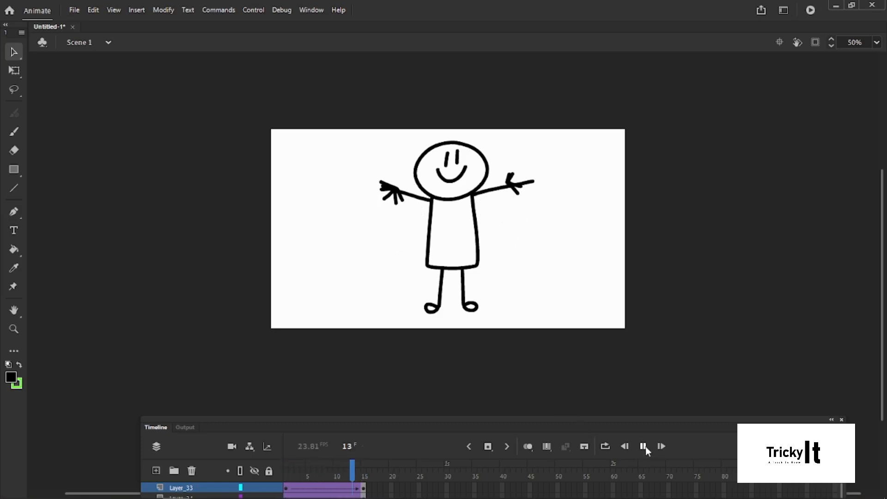
left_click(645, 447)
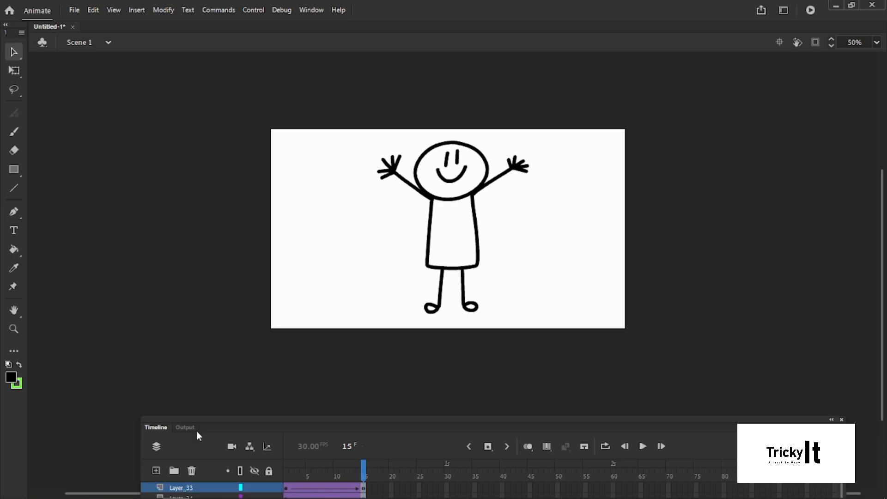
At frame 1, select the lowered right hand's parts again and convert them to a symbol.
left_click(286, 474)
mouse_move(501, 249)
left_mouse_down()
mouse_move(506, 259)
mouse_move(501, 244)
left_mouse_up()
key("ctrl+z")
left_click(556, 221)
left_click_drag(517, 263, 490, 233)
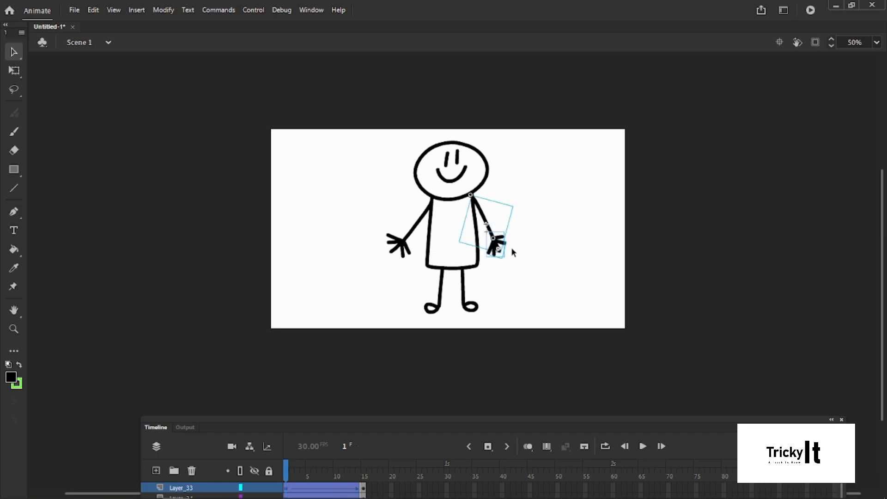
left_click(496, 247)
right_click(497, 248)
left_click(556, 457)
left_click(526, 65)
left_click(531, 251)
left_click(503, 245)
Place the new right hand symbol's transformation point on the wrist at frame 1.
left_click(14, 70)
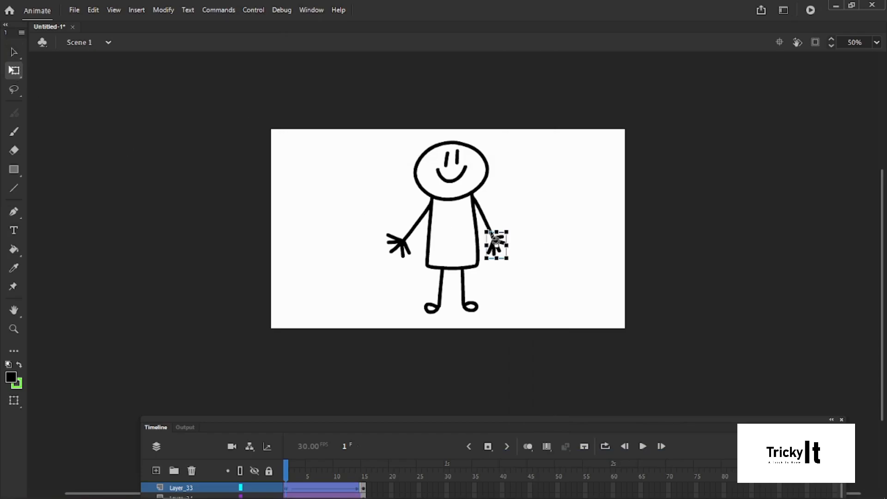
left_click_drag(493, 238, 492, 240)
left_click(14, 329)
left_click(528, 259)
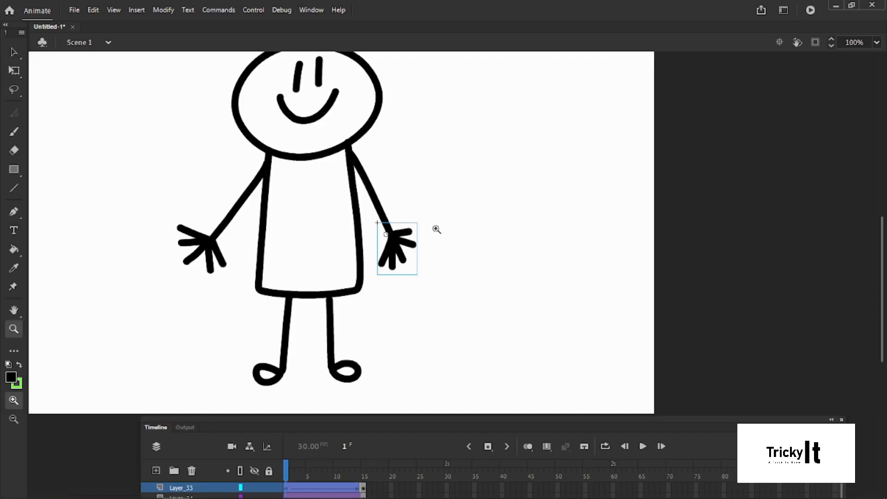
left_click(11, 72)
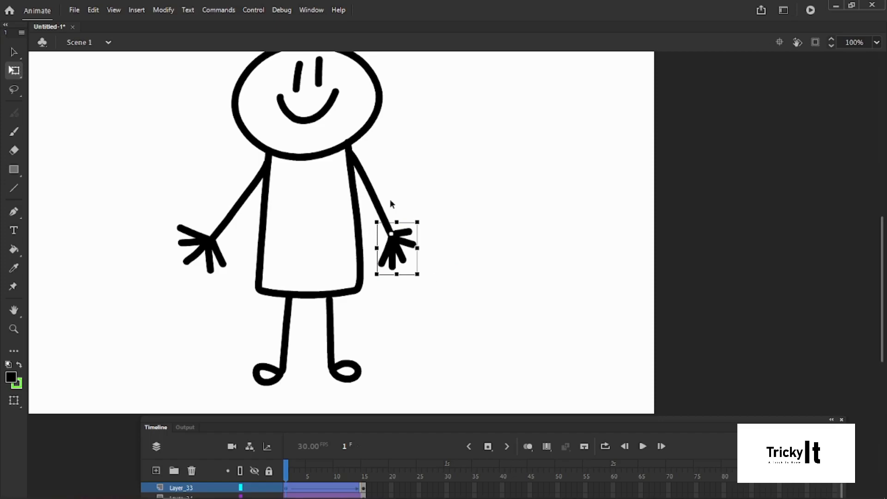
At frame 15, select the raised right hand's parts without the arm and convert them to a Movie Clip symbol.
left_click(364, 472)
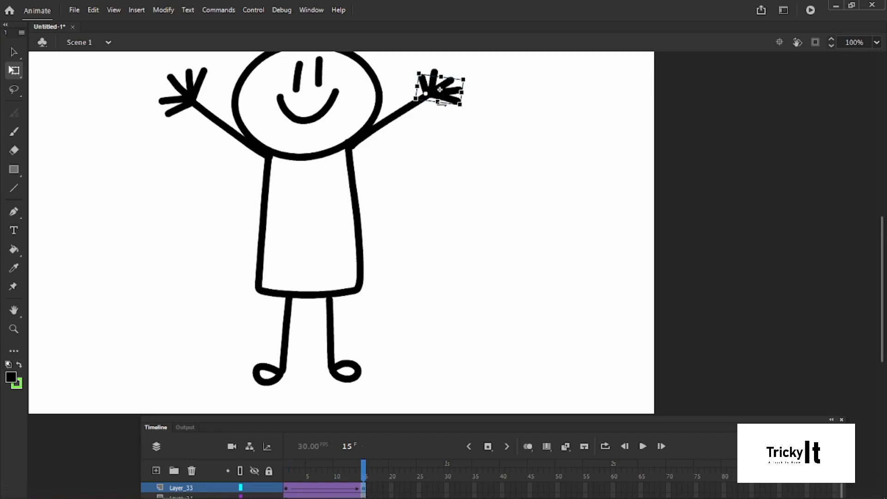
left_click(644, 446)
left_click(437, 100)
left_click(438, 87)
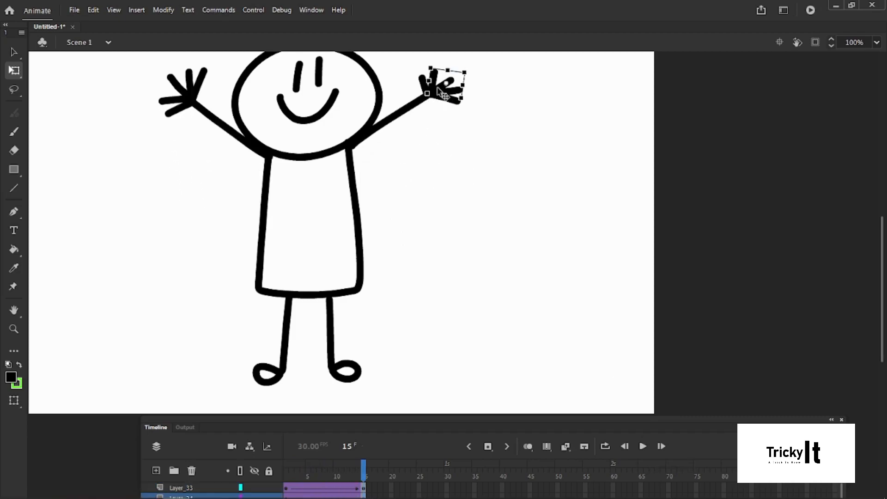
left_click(402, 113, "shift")
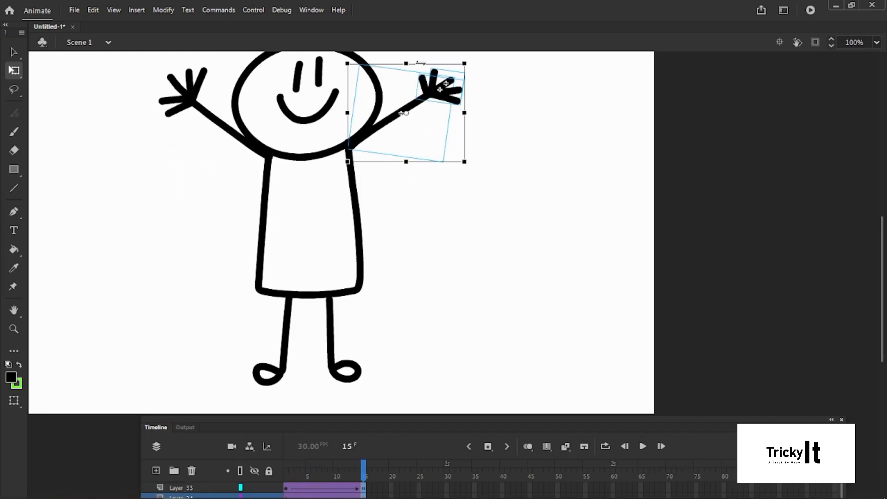
left_click(402, 113, "shift")
right_click(444, 84)
left_click(493, 386)
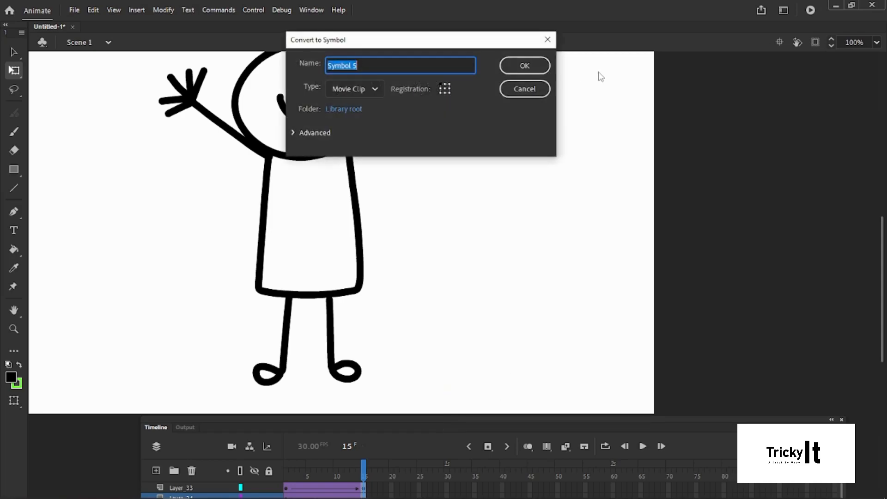
left_click(536, 67)
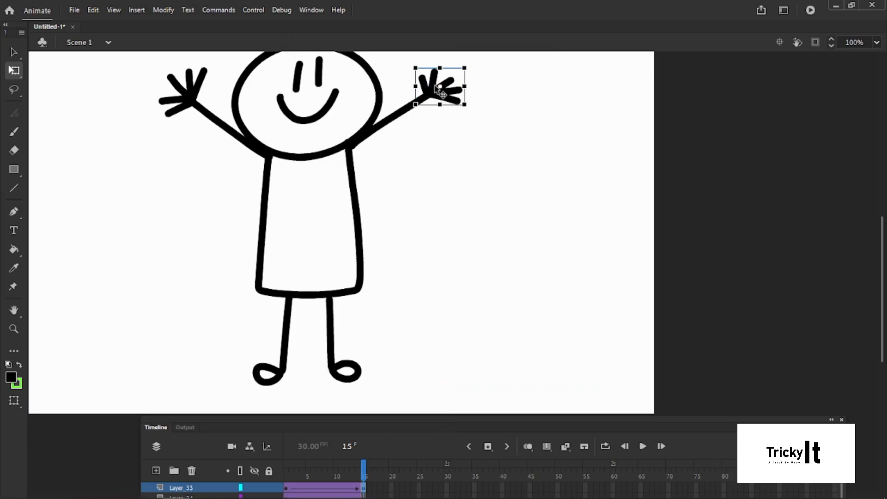
Move the raised right hand symbol's transformation point onto the wrist at frame 15 and play the animation.
left_click_drag(440, 87, 428, 94)
left_click(642, 446)
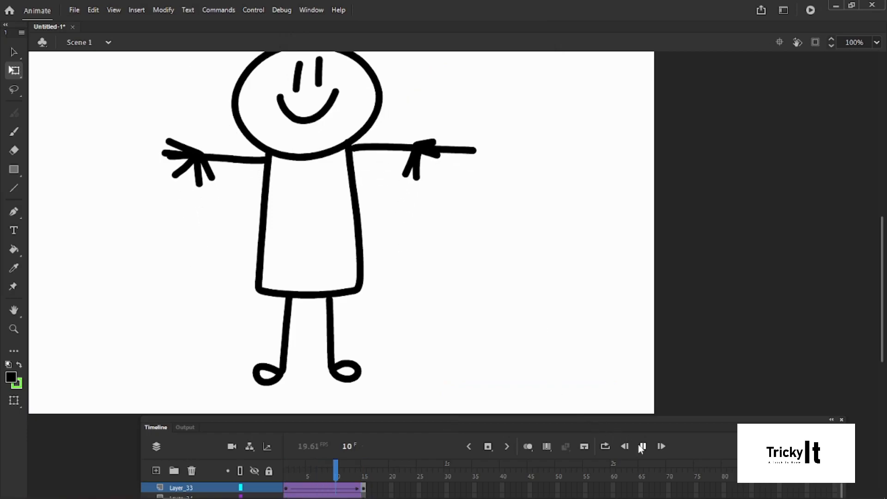
left_click(642, 447)
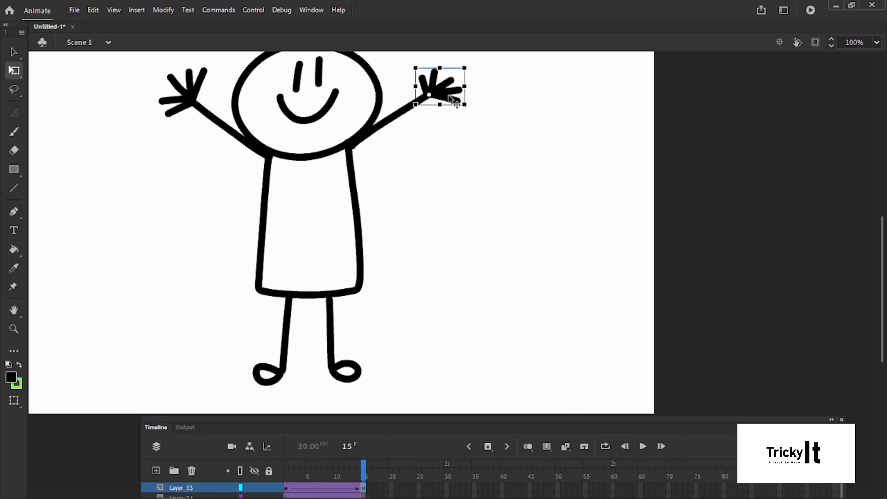
Move the right hand outward to the end of the arm at frames 15 and 1, and play the animation.
left_click_drag(451, 98, 457, 83)
left_click(462, 134)
left_click(285, 486)
left_click(391, 247)
left_click_drag(390, 252, 399, 271)
left_click(638, 448)
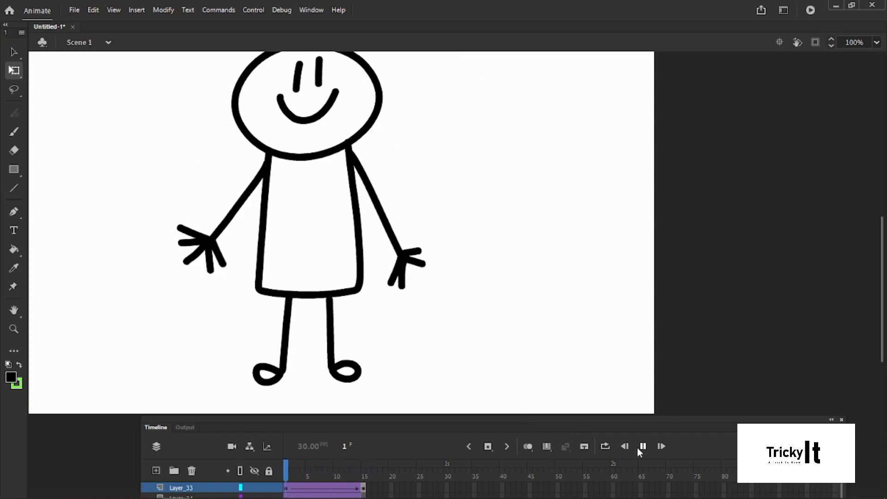
left_click(471, 82)
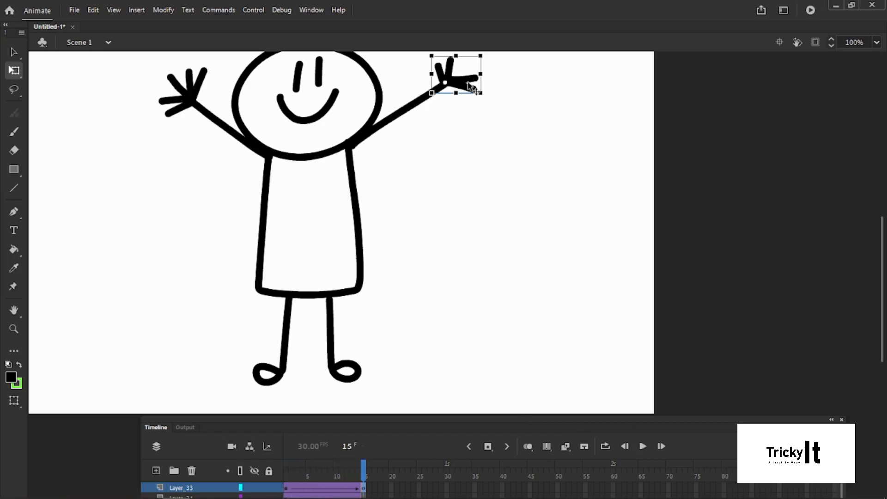
Inspect the right hand symbol's contents at frame 1, return to the scene and shift the hand slightly down and outward.
left_click_drag(379, 431, 385, 366)
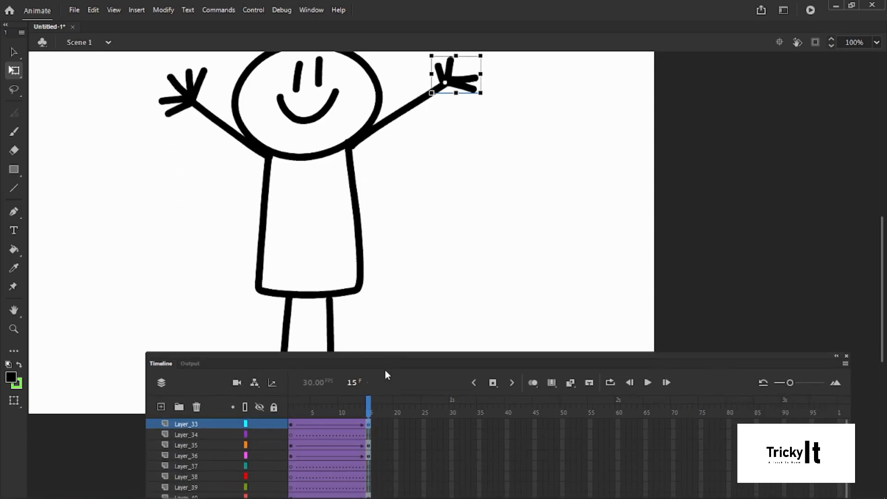
left_click(291, 425)
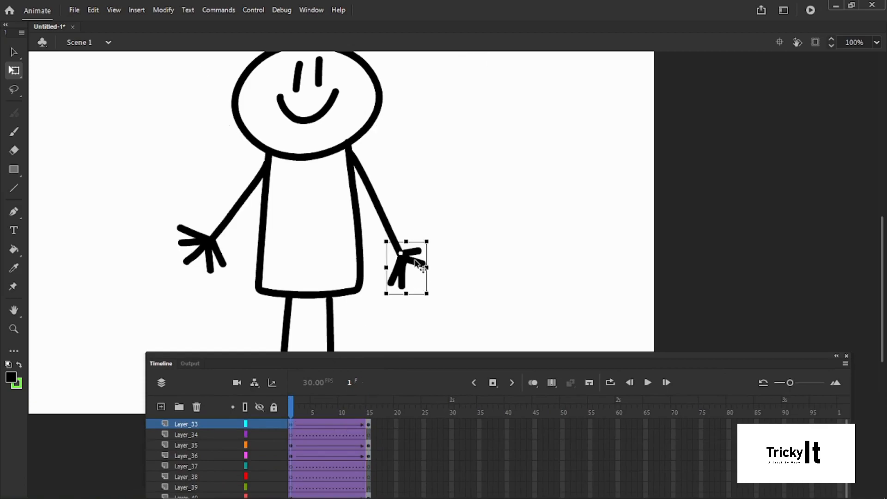
double_click(416, 261)
double_click(441, 266)
double_click(399, 268)
double_click(405, 271)
double_click(454, 282)
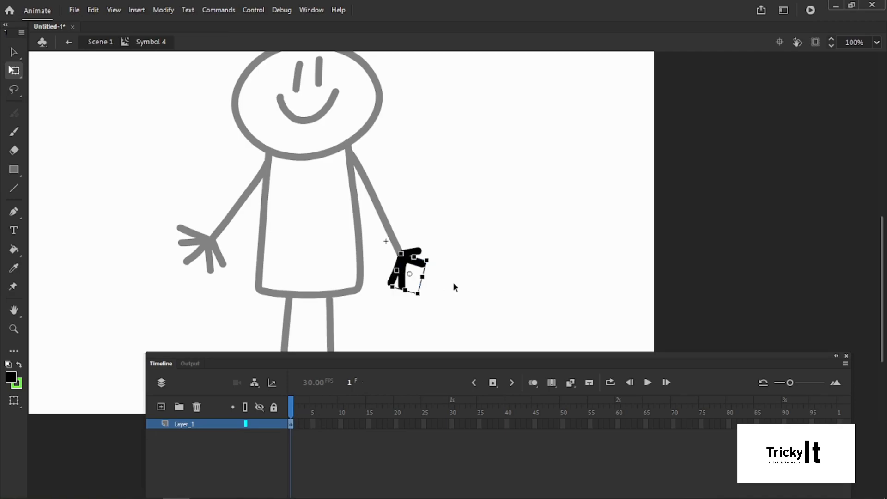
double_click(454, 284)
mouse_move(409, 271)
left_mouse_down()
mouse_move(539, 278)
mouse_move(401, 280)
left_mouse_up()
left_click(606, 270)
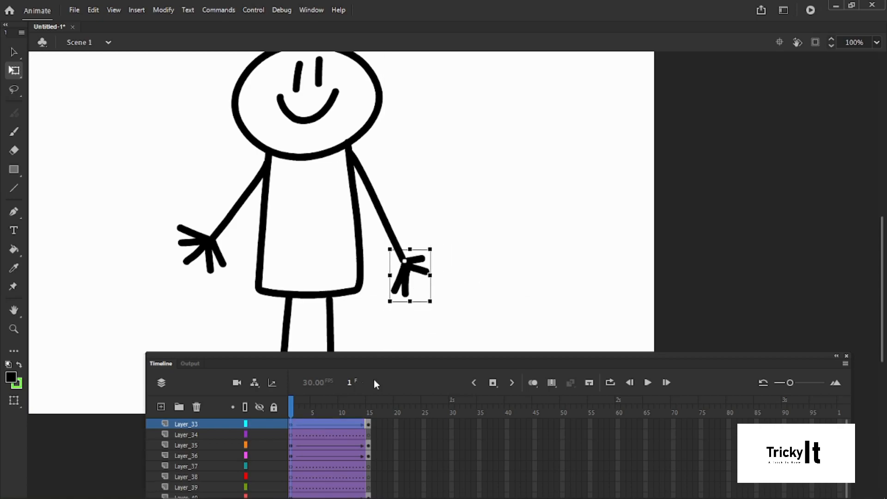
At frame 15, move the raised right hand farther out, nudge it down onto the arm's end, and play the animation.
left_click(368, 425)
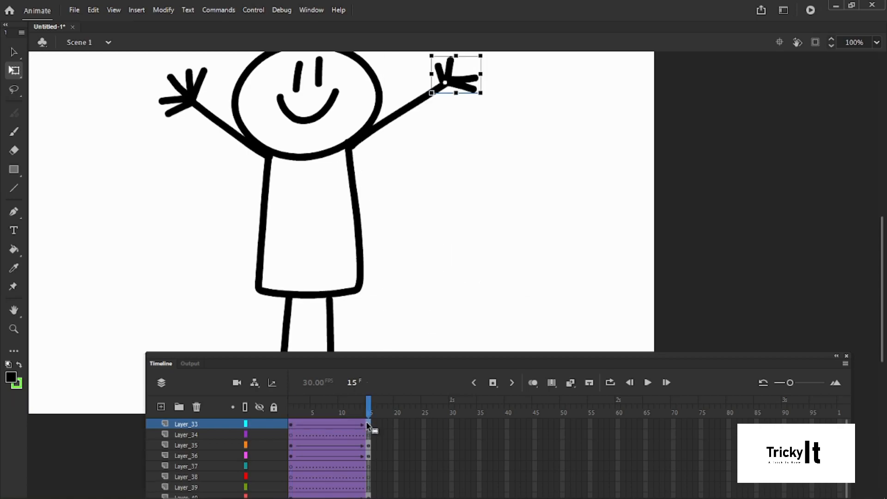
left_click(440, 113)
left_click(456, 83)
mouse_move(456, 83)
left_mouse_down()
mouse_move(501, 80)
mouse_move(462, 72)
left_mouse_up()
key("Right")
key("Down")
key("Down")
key("Down")
key("Down")
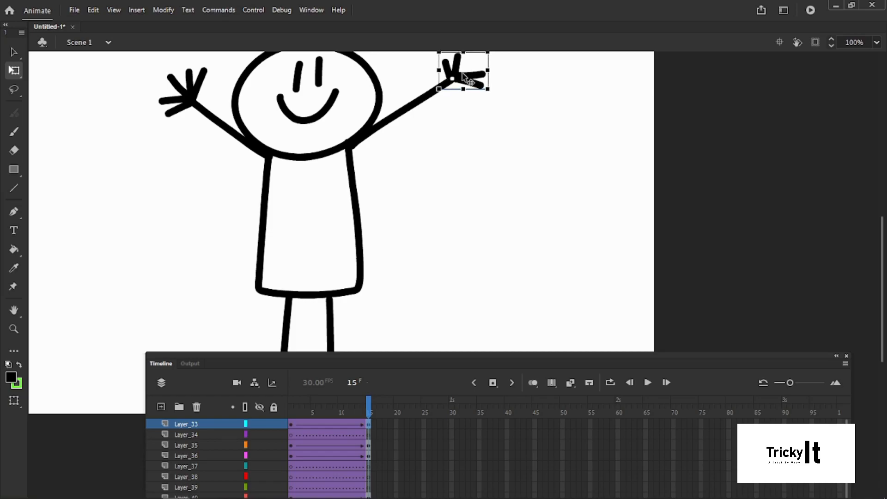
left_click(647, 383)
left_click(649, 382)
At frame 3, reposition the right hand onto the end of the arm.
left_click_drag(366, 357, 375, 281)
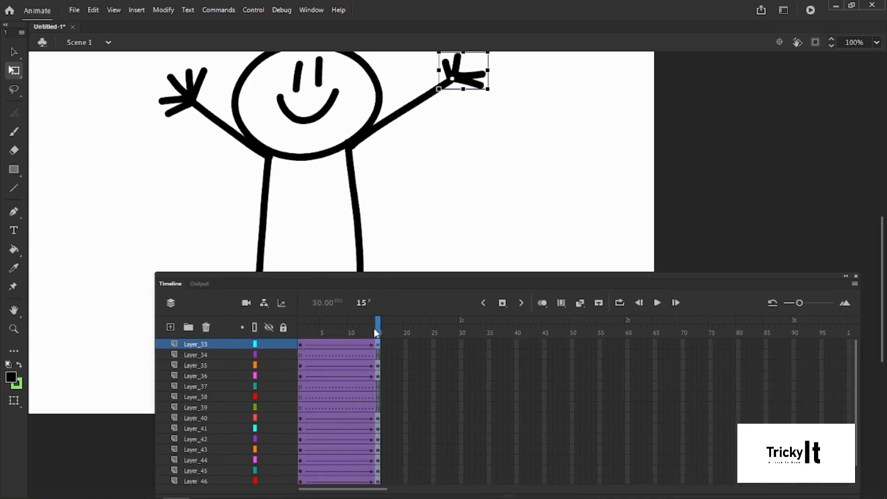
scroll(376, 386, "down", 2)
scroll(377, 385, "up", 2)
left_click_drag(378, 362, 312, 362)
left_click_drag(415, 244, 433, 252)
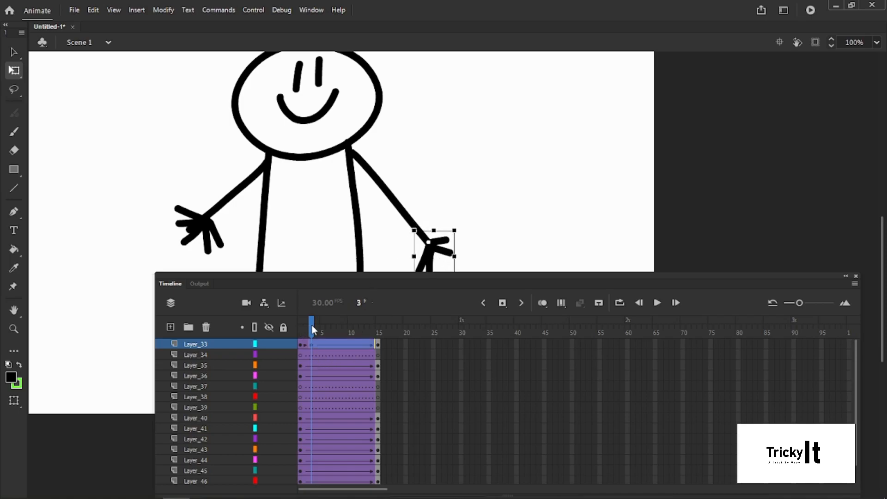
Reposition the right hand onto the end of the arm at frames 5 and 9.
left_click_drag(312, 330, 322, 326)
mouse_move(429, 240)
left_mouse_down()
mouse_move(437, 231)
mouse_move(443, 239)
left_mouse_up()
left_click_drag(322, 323, 344, 325)
left_click_drag(453, 186, 472, 180)
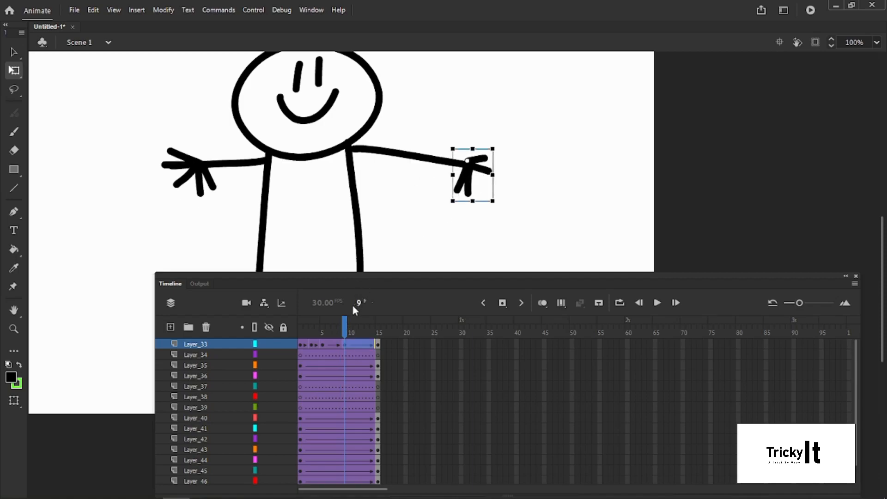
Align the right hand with the rising arm's wrist at frames 12 and 14.
left_click_drag(346, 325, 362, 325)
left_click_drag(468, 138, 480, 137)
left_click_drag(358, 326, 372, 331)
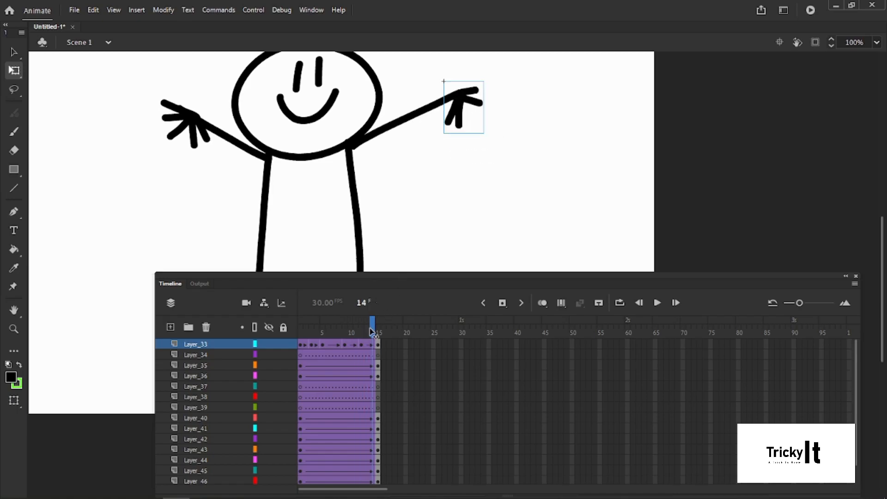
left_click_drag(462, 118, 464, 115)
Scrub back from frame 14 to frame 1 and view the whole figure at 50%.
left_click_drag(371, 334, 297, 357)
left_click_drag(383, 278, 371, 337)
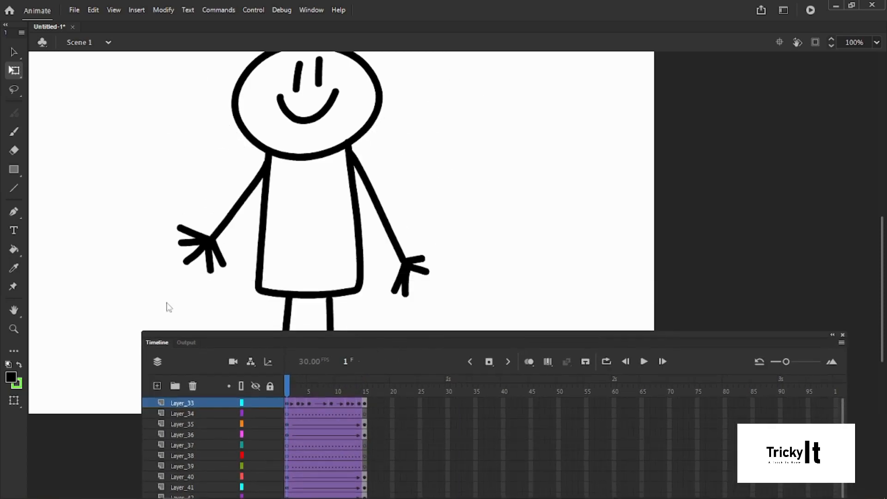
left_click(14, 329)
left_click(373, 292, "alt")
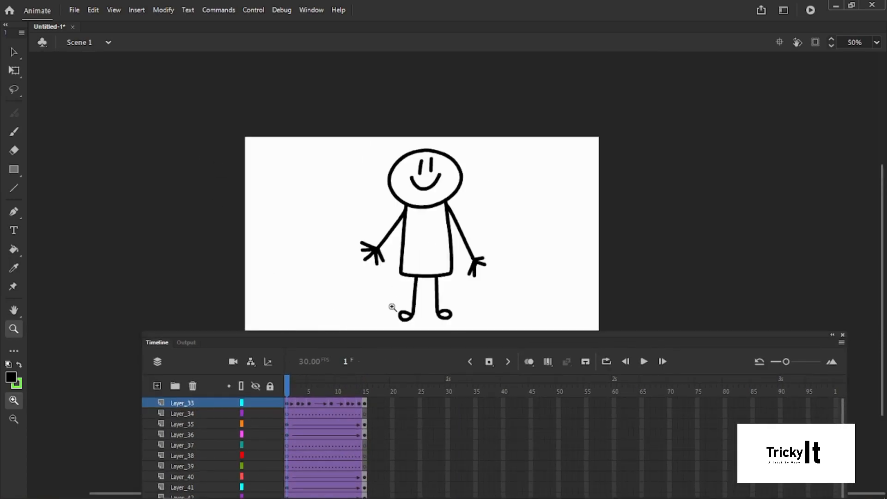
Play back the arm animation and add keyframes at frame 30 on all layers.
left_click(645, 363)
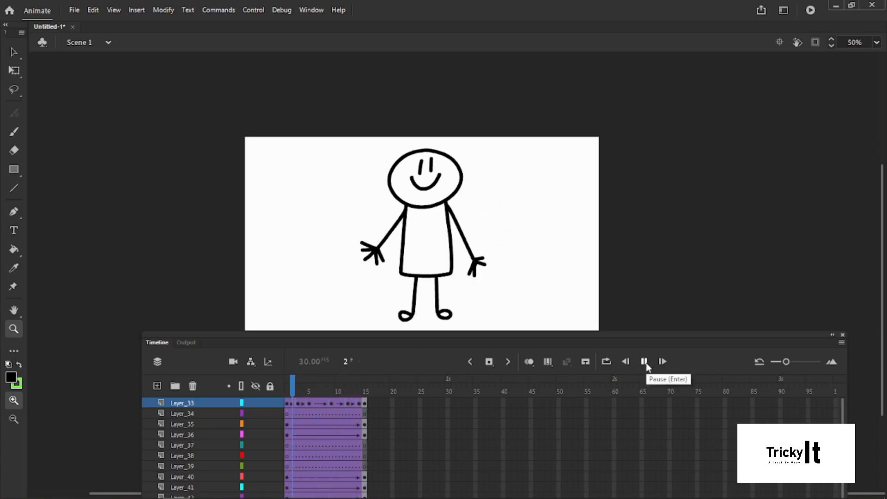
left_click_drag(462, 332, 480, 329)
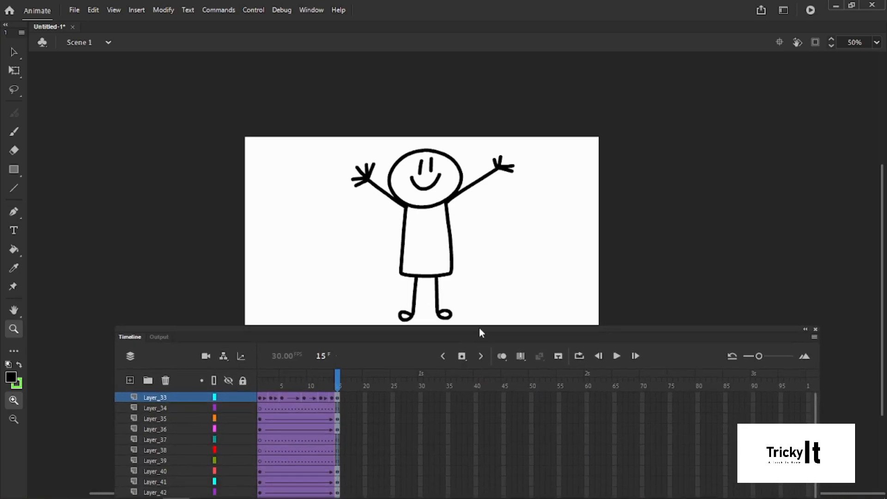
left_click(422, 387)
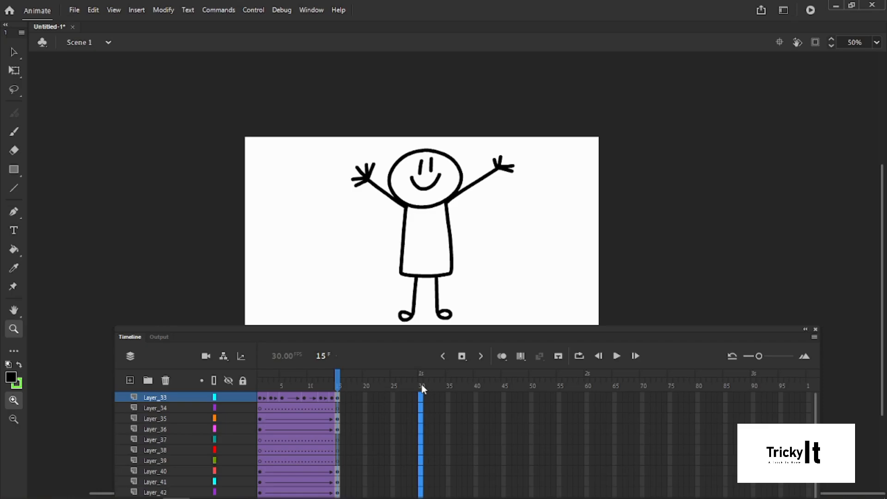
key("F5")
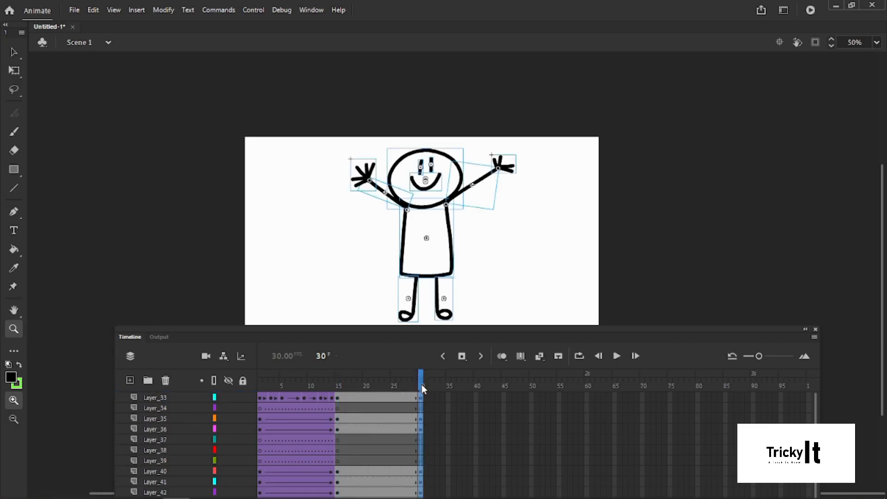
Create classic tweens between frames 15 and 30 on Layer_35 through Layer_47.
left_click_drag(452, 337, 453, 236)
left_click_drag(337, 298, 417, 438)
right_click(401, 399)
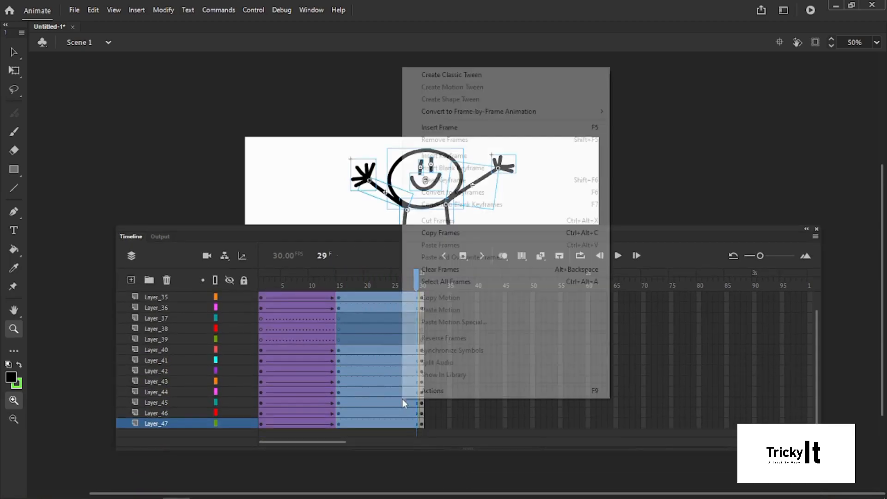
left_click(378, 371)
left_click_drag(339, 298, 421, 426)
right_click(403, 378)
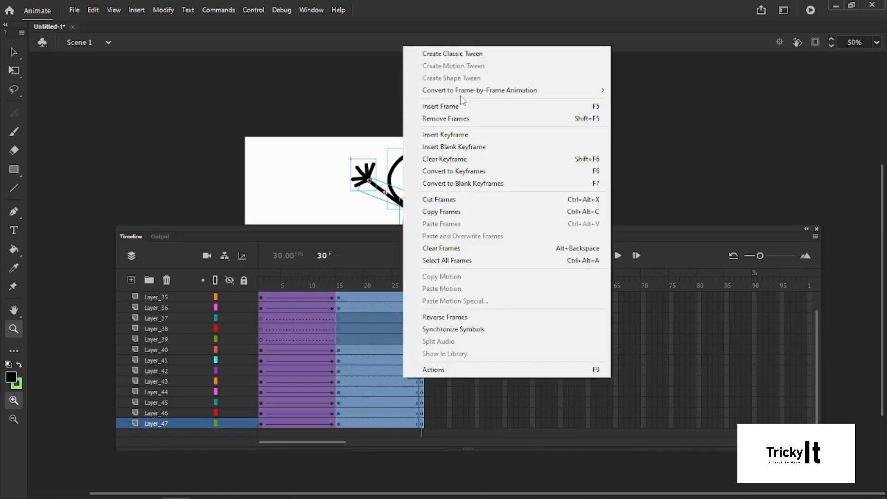
left_click(446, 54)
left_click_drag(434, 240, 426, 339)
At frame 15, move the left leg's transformation point to the top of the leg at the hip.
left_click(479, 287)
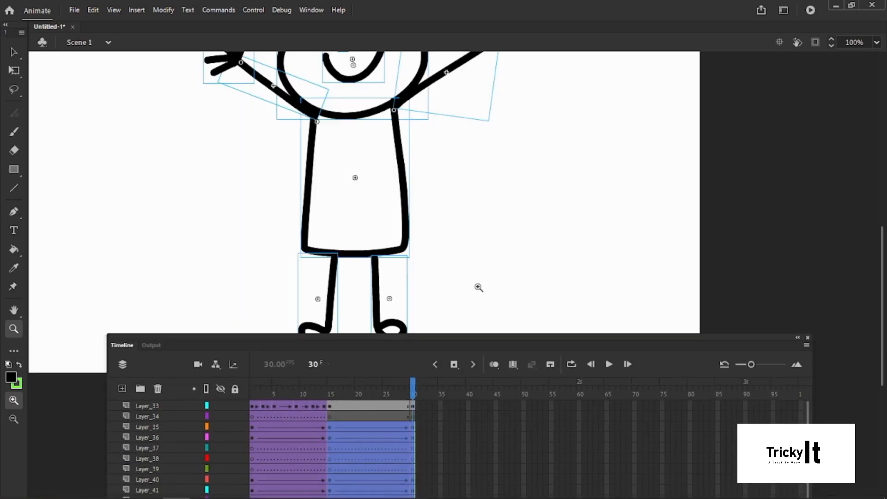
scroll(334, 288, "down", 5)
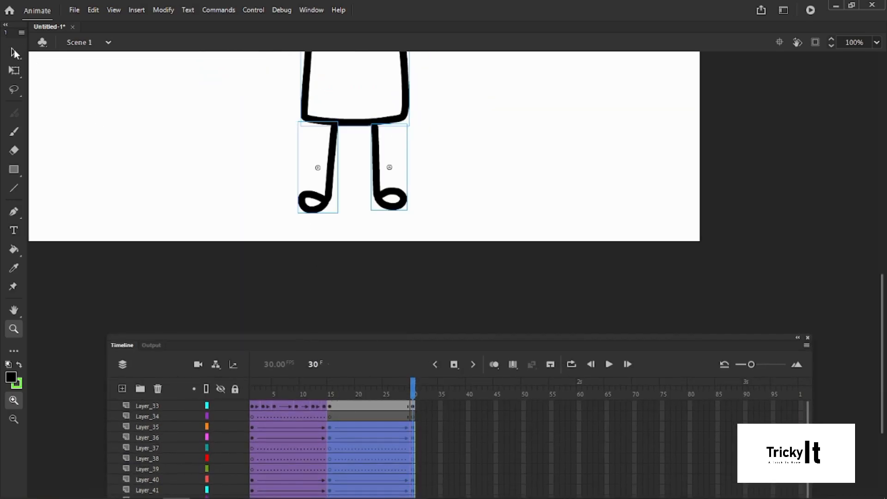
left_click(14, 52)
left_click(331, 406)
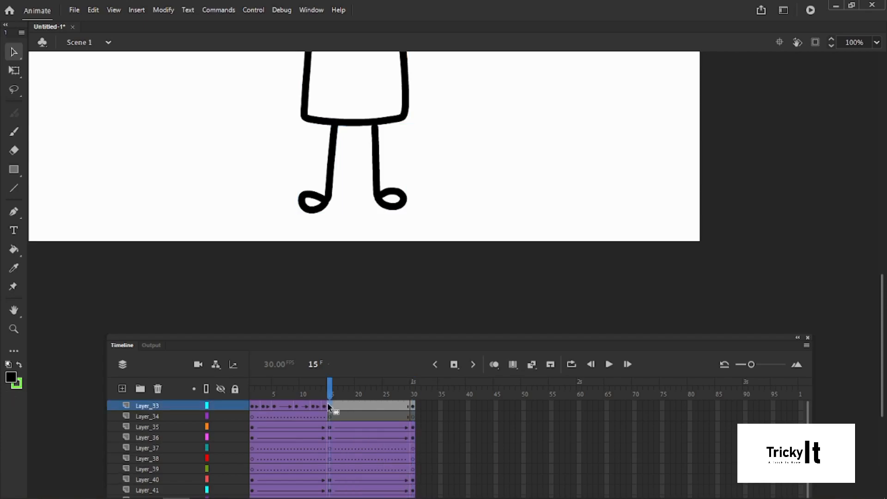
left_click(10, 73)
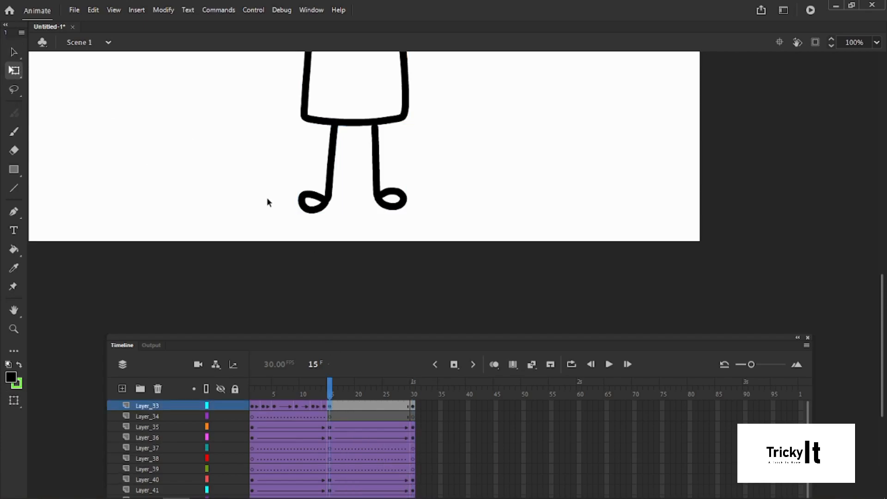
left_click(315, 208)
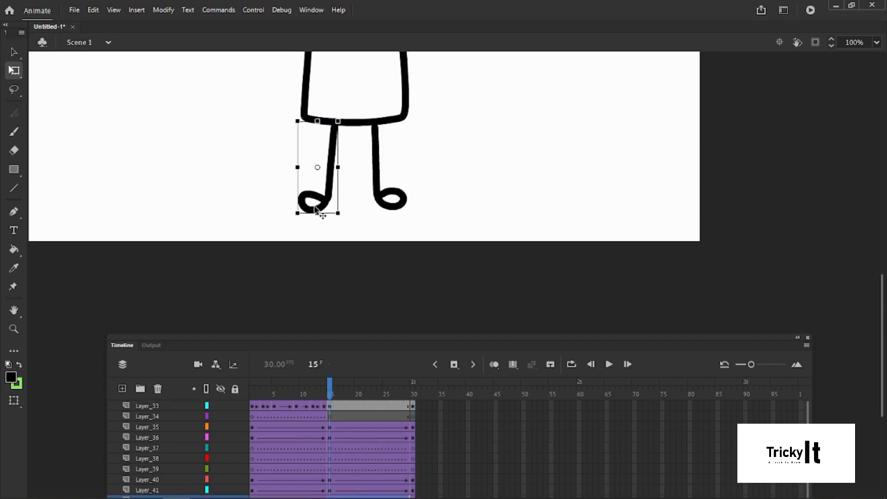
left_click_drag(318, 167, 336, 126)
At frame 15, move the right leg's transformation point to the top of the leg at the hip.
left_click(15, 330)
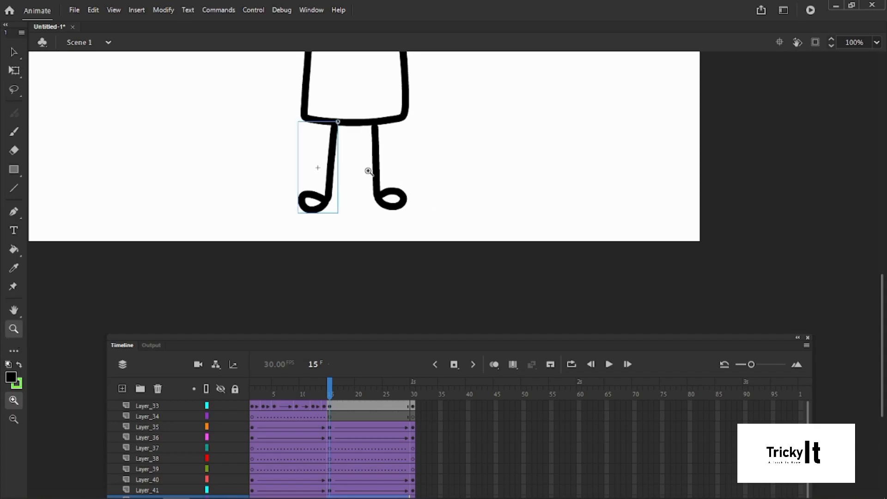
left_click(367, 171)
scroll(379, 193, "down", 3)
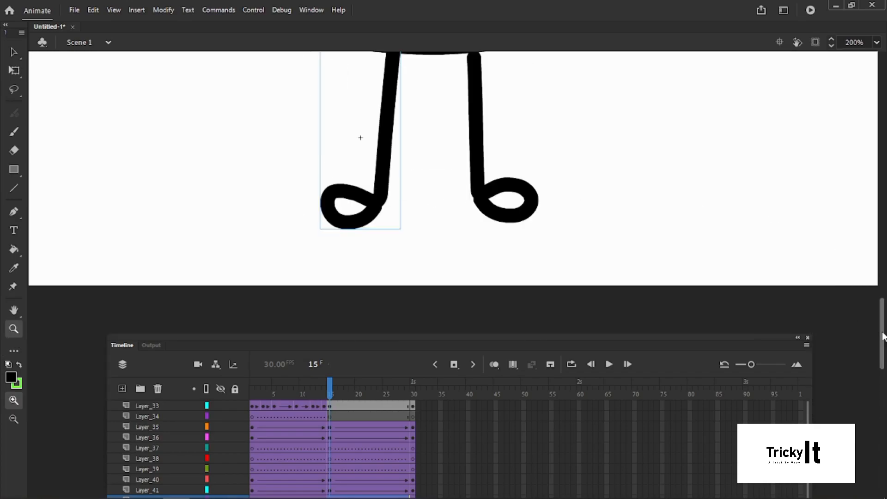
left_click_drag(883, 338, 884, 324)
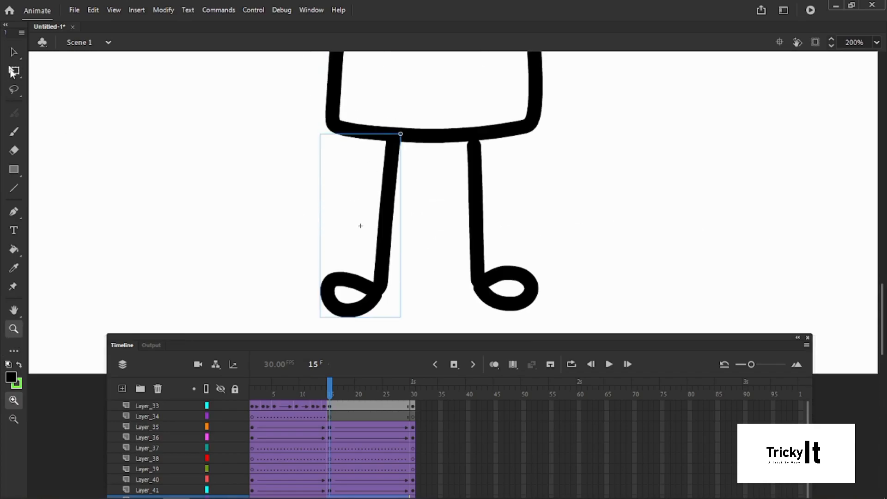
left_click(12, 72)
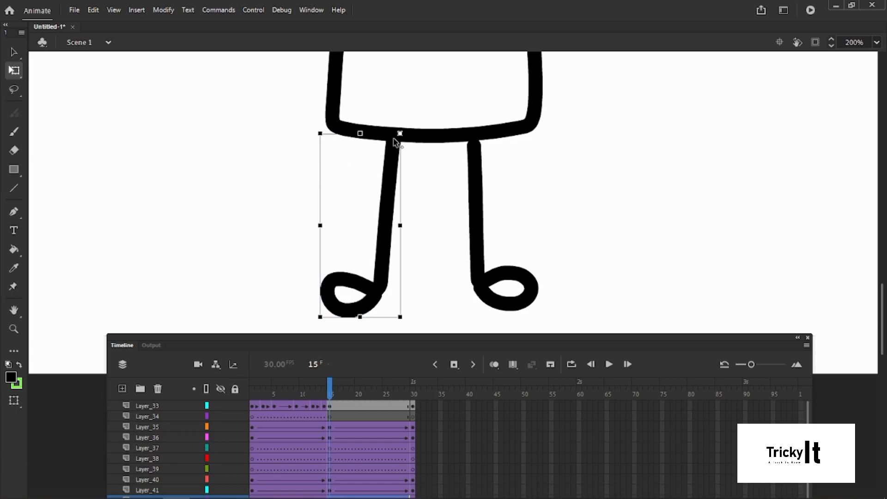
left_click(468, 210)
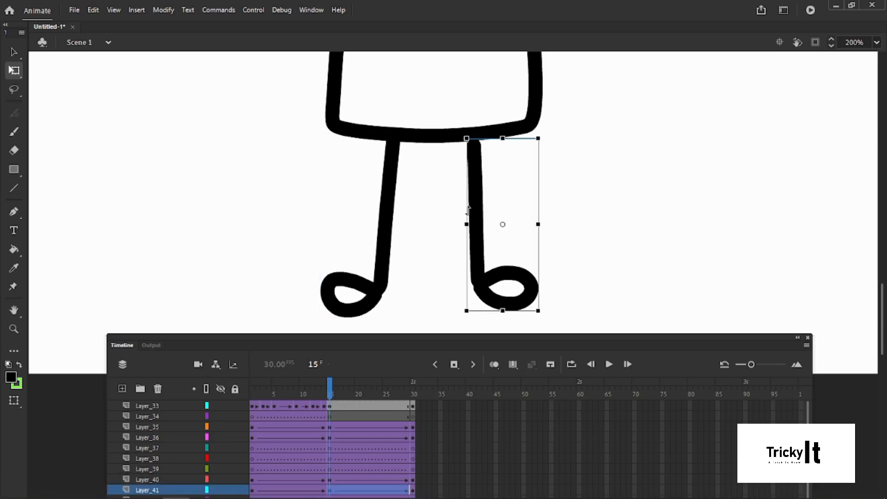
left_click_drag(503, 225, 473, 143)
At frame 30, move both legs' transformation points to the tops of the legs.
left_click(412, 405)
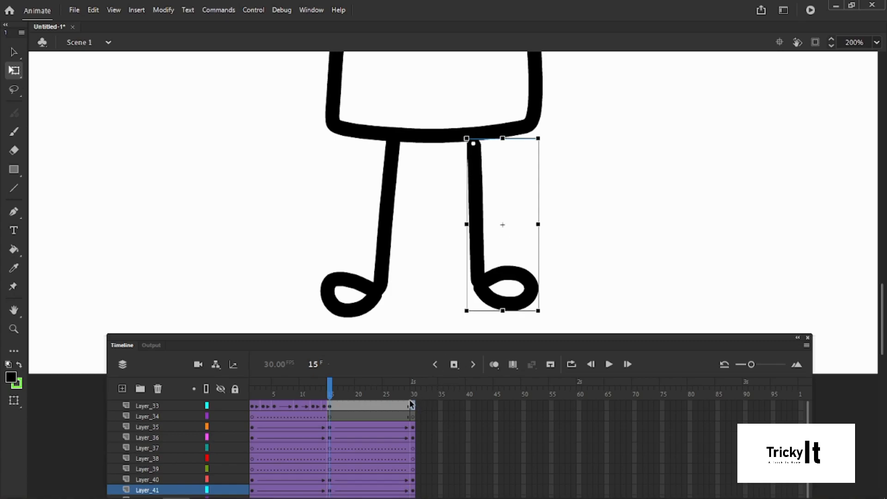
left_click(397, 169)
left_click_drag(360, 226, 393, 145)
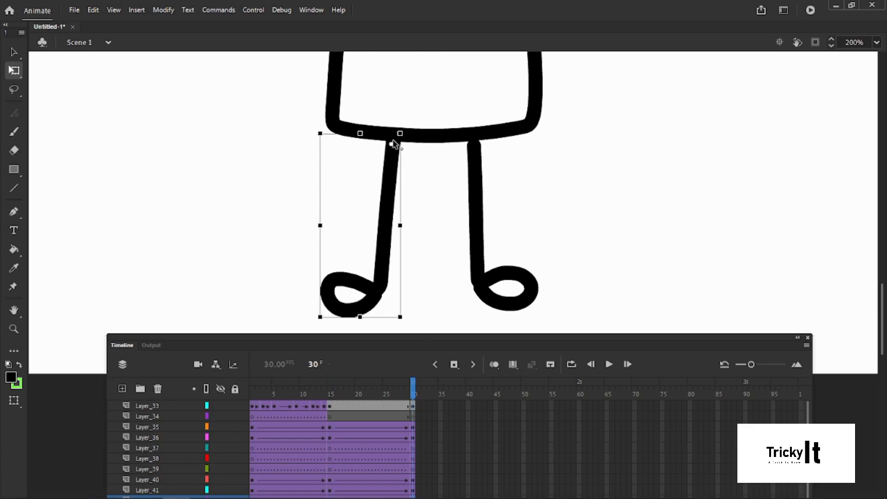
left_click(471, 184)
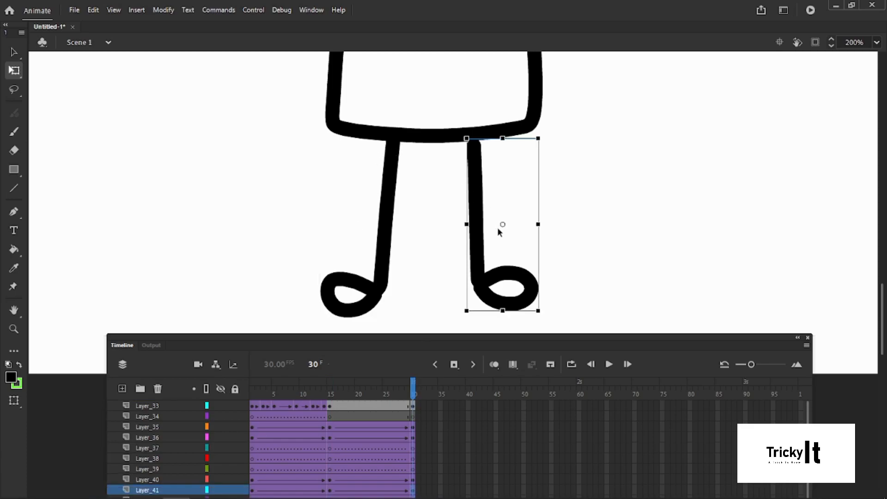
left_click_drag(471, 141, 472, 141)
At frame 30, rotate the right and left legs outward and upward around the hips, and play back the motion.
left_click(329, 407)
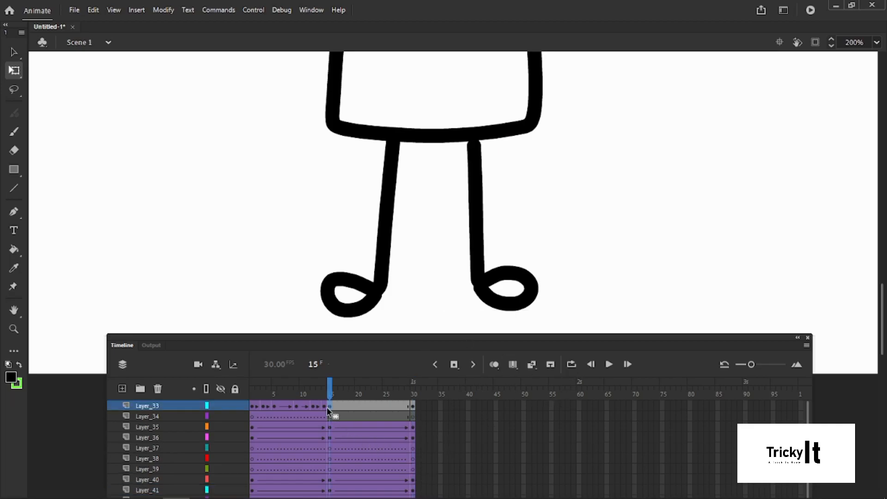
left_click(413, 407)
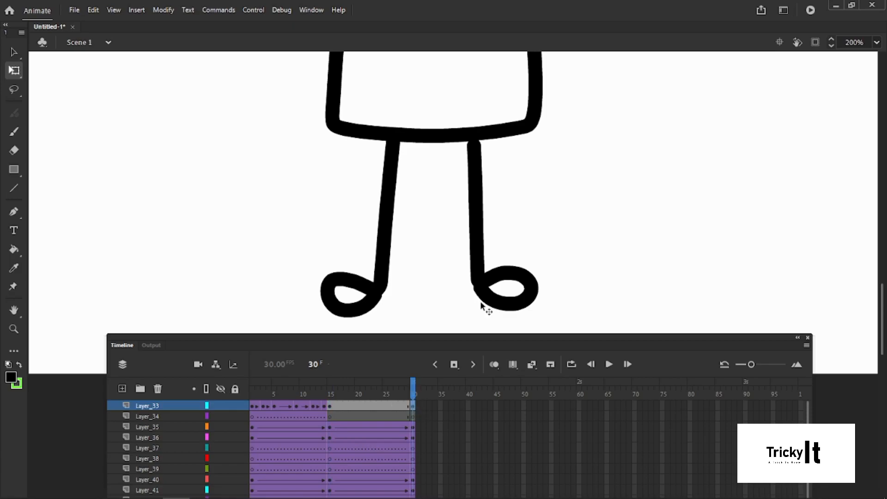
left_click(499, 301)
left_click_drag(555, 318, 666, 153)
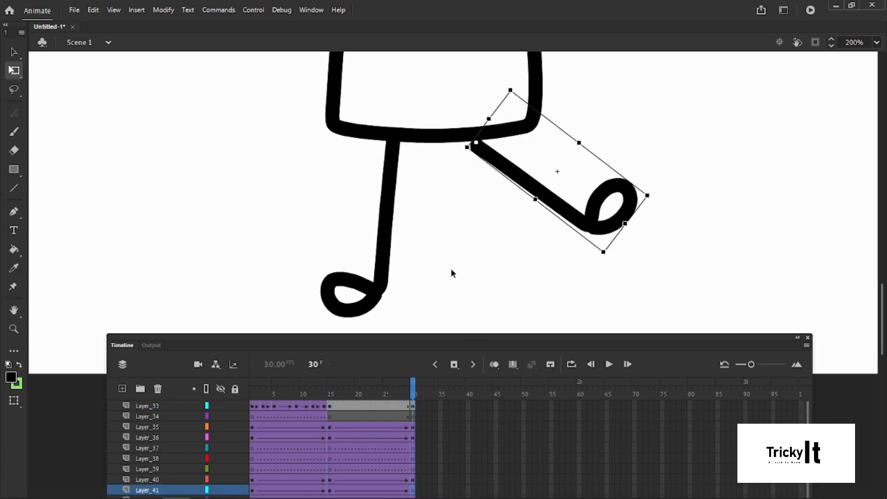
left_click(386, 281)
left_click_drag(411, 322, 186, 248)
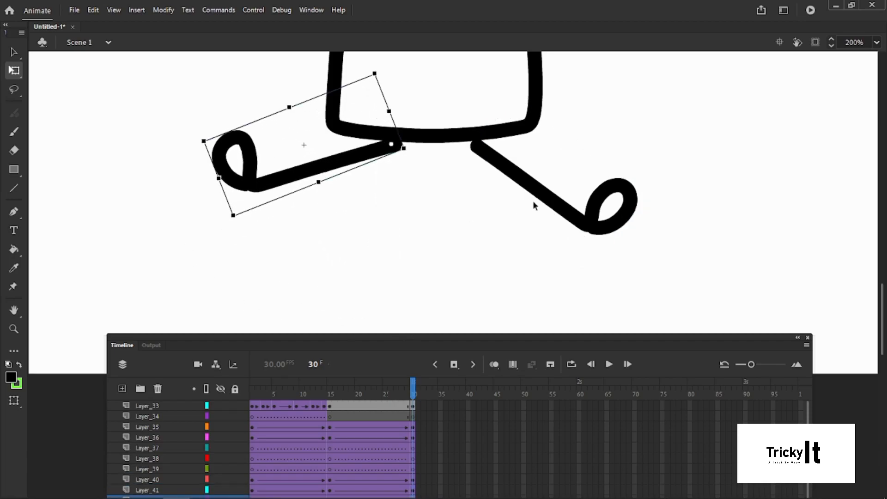
left_click(609, 364)
At frame 1, move both legs' transformation points to the tops of the legs.
left_click(253, 410)
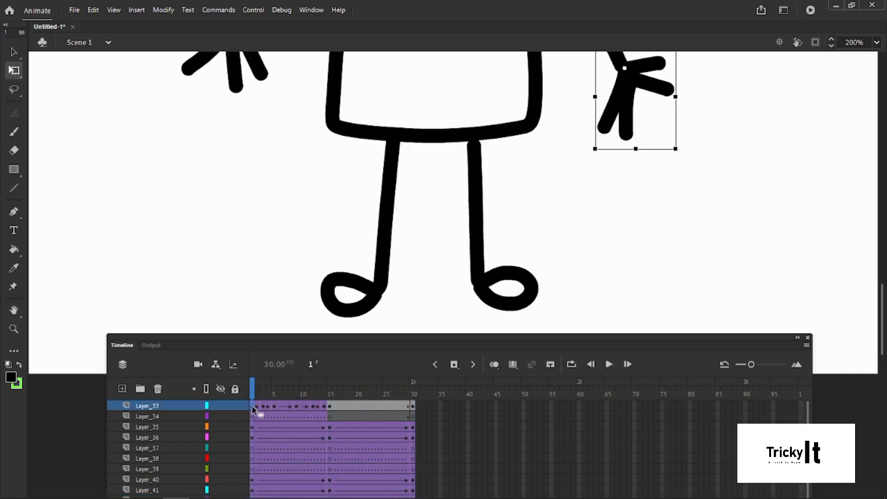
left_click(381, 279)
left_click_drag(368, 228, 394, 142)
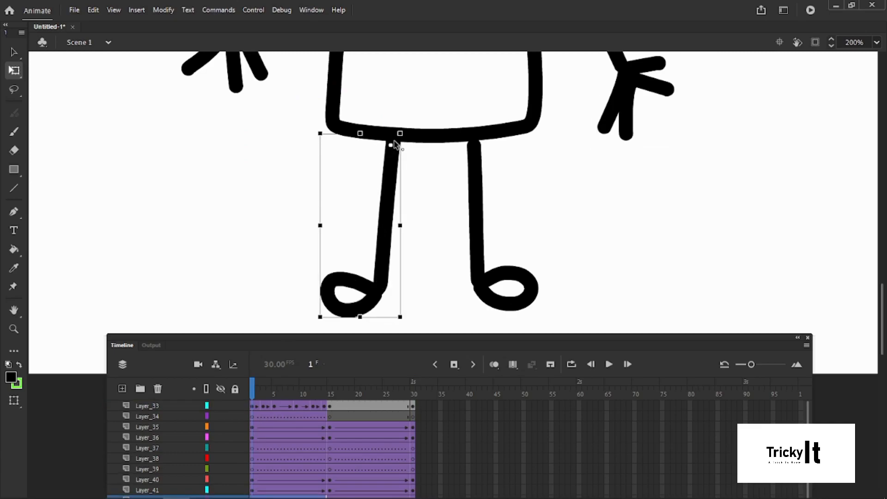
left_click(477, 187)
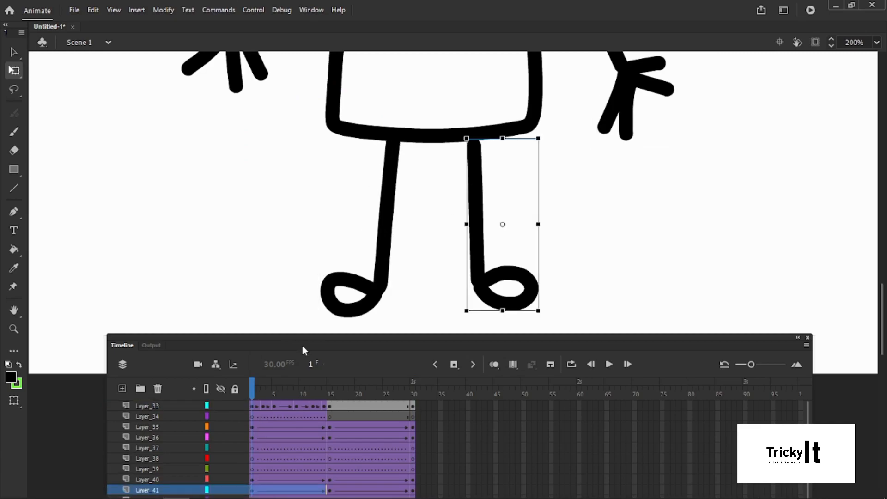
left_click_drag(505, 223, 494, 162)
Play back the leg animation and review the whole figure's motion at 50% zoom.
left_click(610, 365)
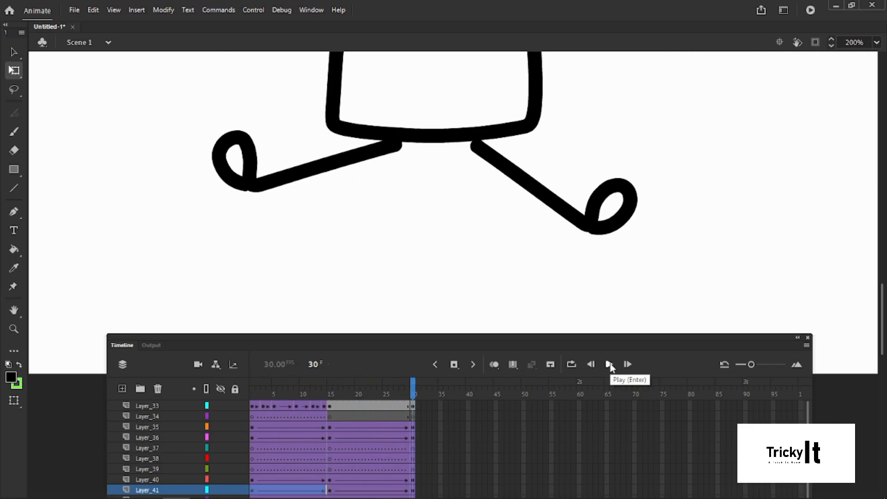
left_click(13, 330)
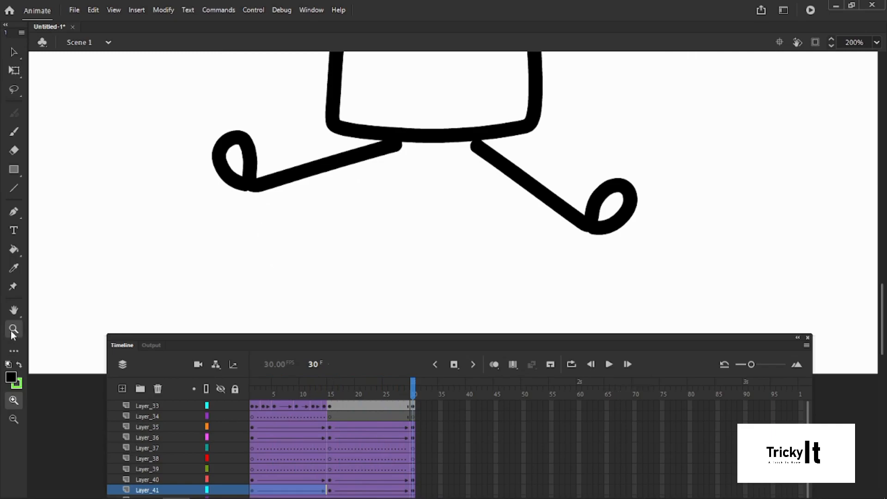
left_click(447, 295)
left_click(454, 248)
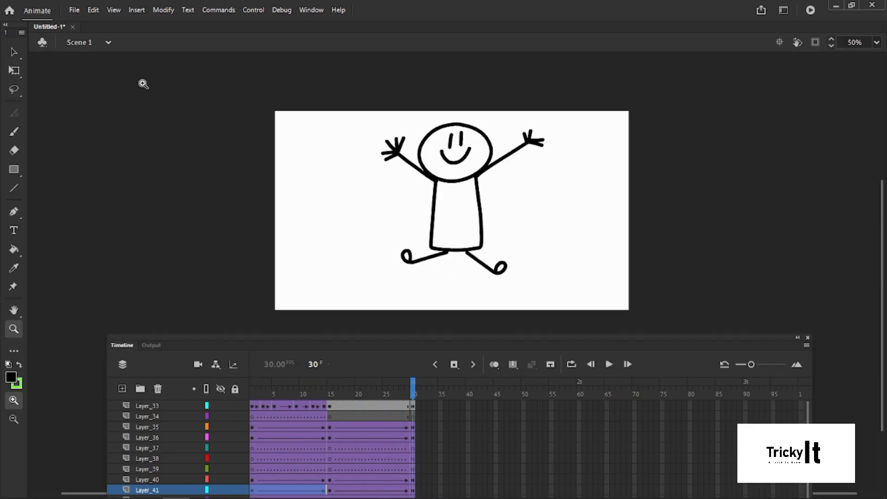
left_click(14, 52)
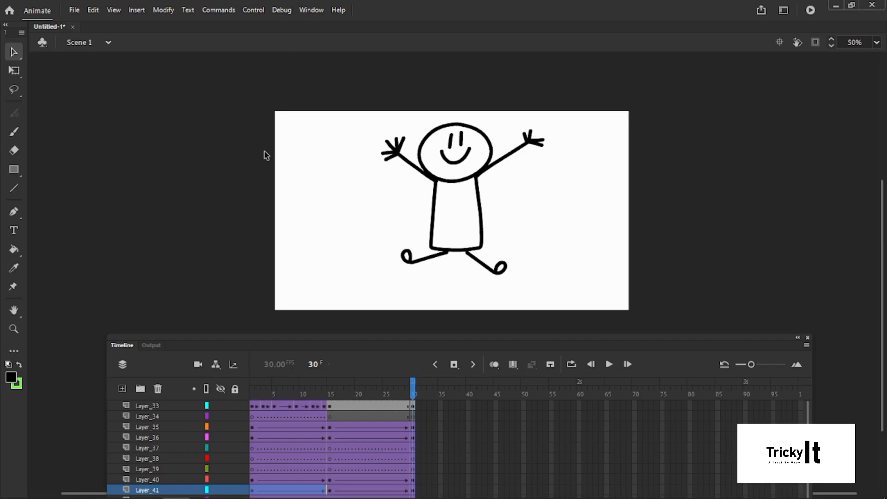
left_click(611, 366)
Add keyframes at frame 45 on all layers and select the right leg with the Free Transform tool.
left_click(497, 391)
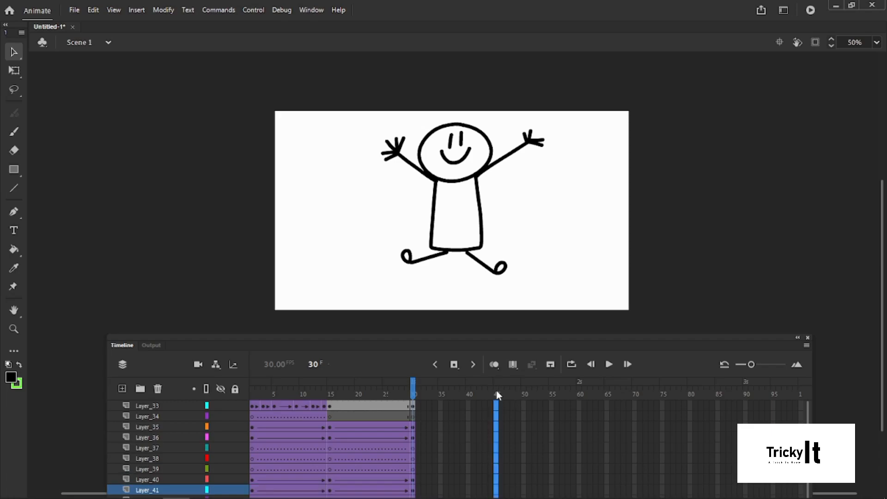
key("F5")
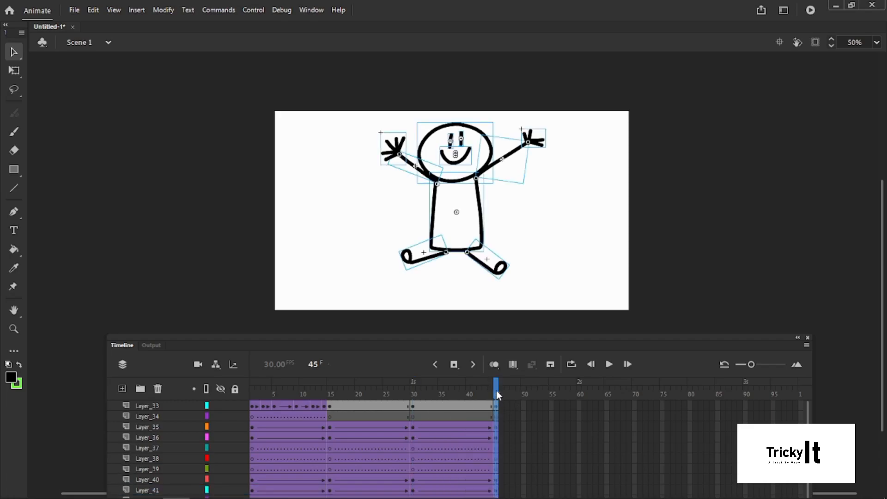
left_click(566, 234)
left_click(487, 272)
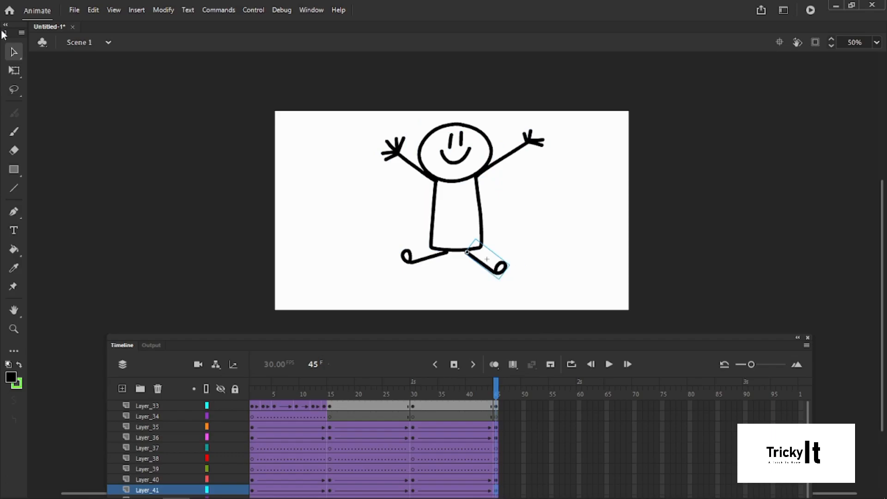
left_click(14, 70)
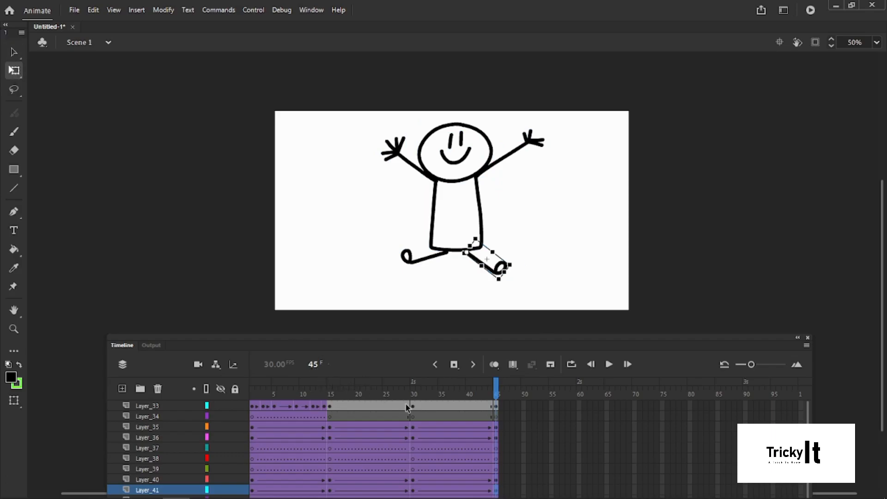
Create a classic tween on Layer_33 between frames 30 and 45, and go to frame 45.
left_click_drag(414, 405, 496, 405)
right_click(496, 404)
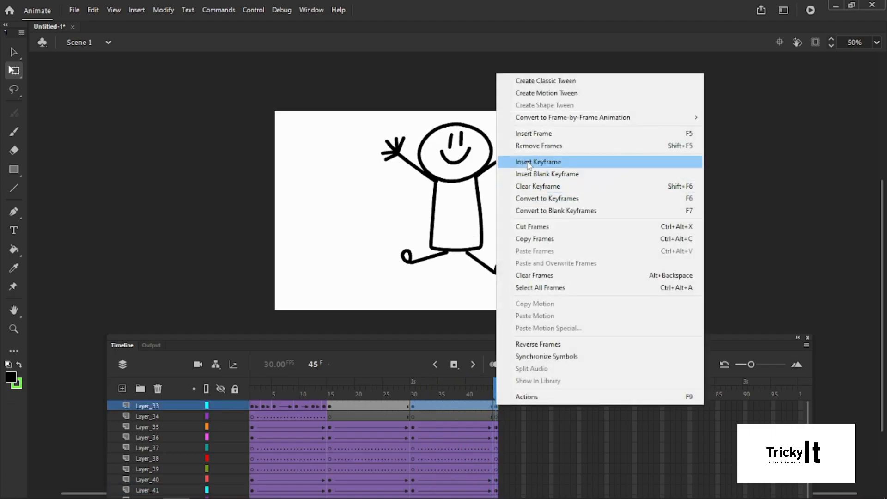
left_click(546, 81)
left_click(495, 407)
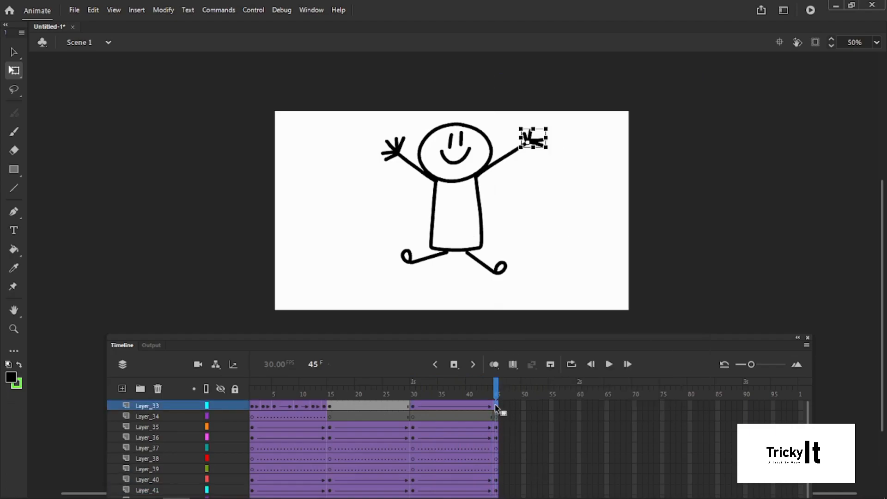
At frame 45, rotate the right and left legs back down around the hips to a straight standing position.
left_click(500, 271)
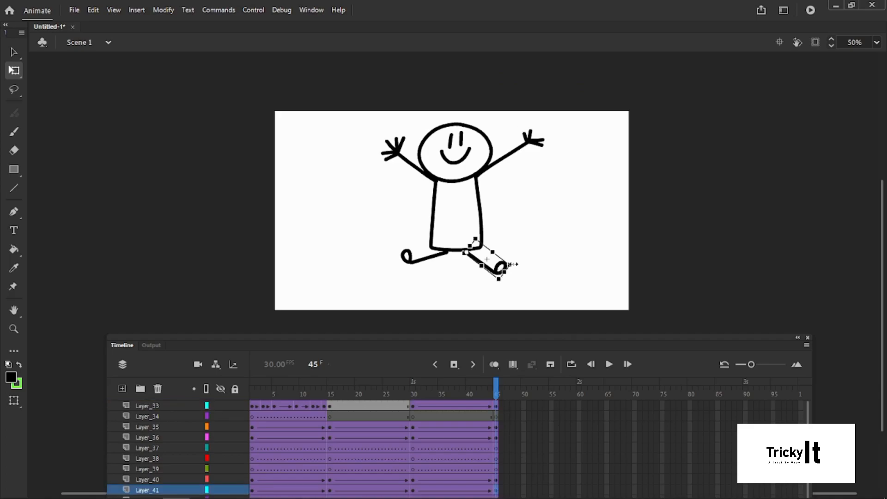
left_click_drag(520, 271, 496, 315)
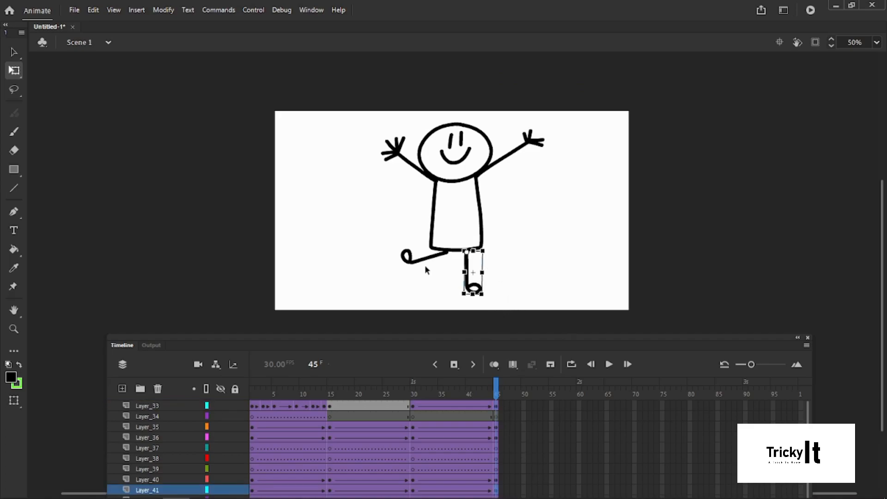
left_click(421, 262)
left_click_drag(401, 273, 450, 310)
At frame 45, place the transformation points of both arms with their hands at the shoulders and rotate them down beside the body.
left_click(535, 130)
left_click_drag(514, 125, 476, 178)
left_click_drag(549, 126, 538, 250)
left_click_drag(369, 123, 437, 184)
left_click_drag(374, 128, 361, 222)
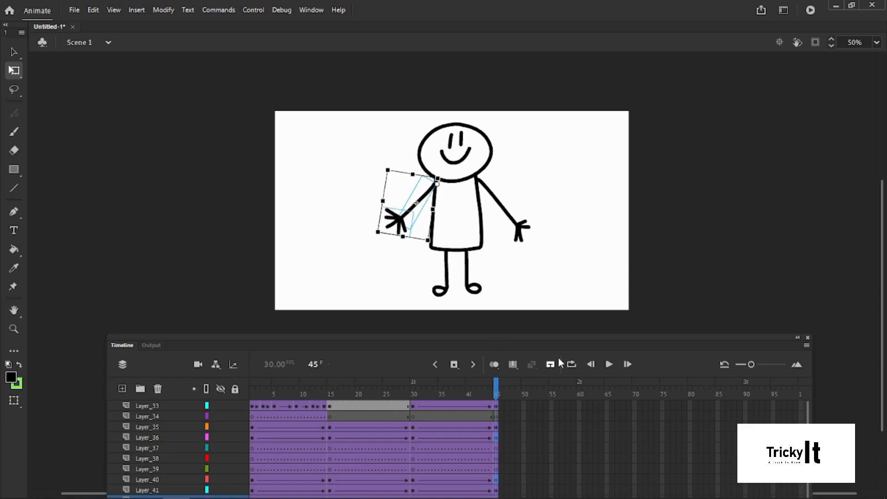
Play back the animation and inspect the figure's pose at frame 15.
left_click(609, 365)
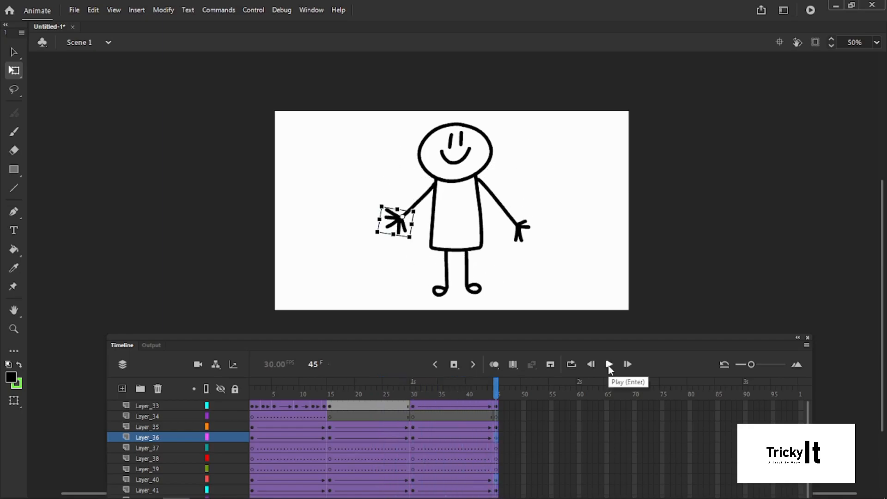
left_click(609, 365)
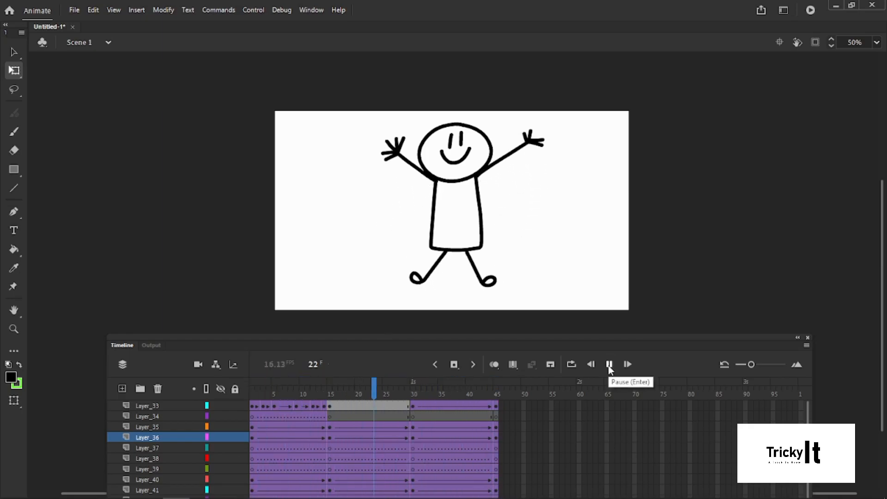
left_click(330, 407)
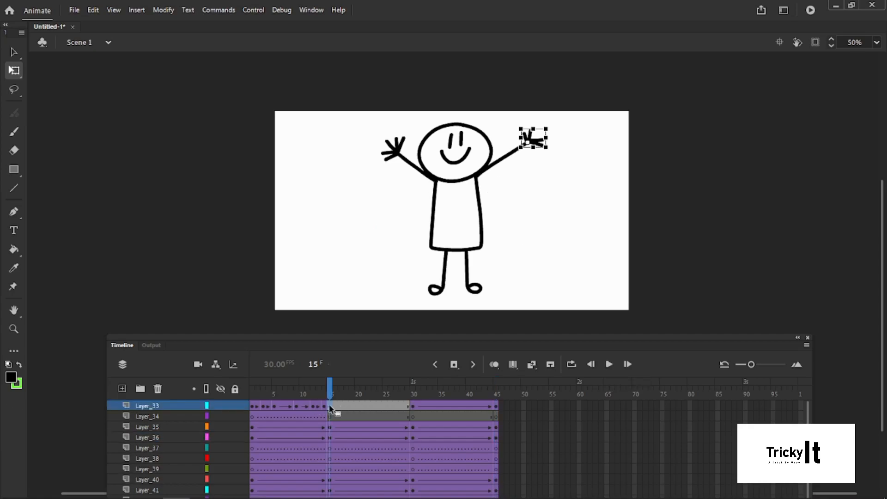
left_click(477, 290)
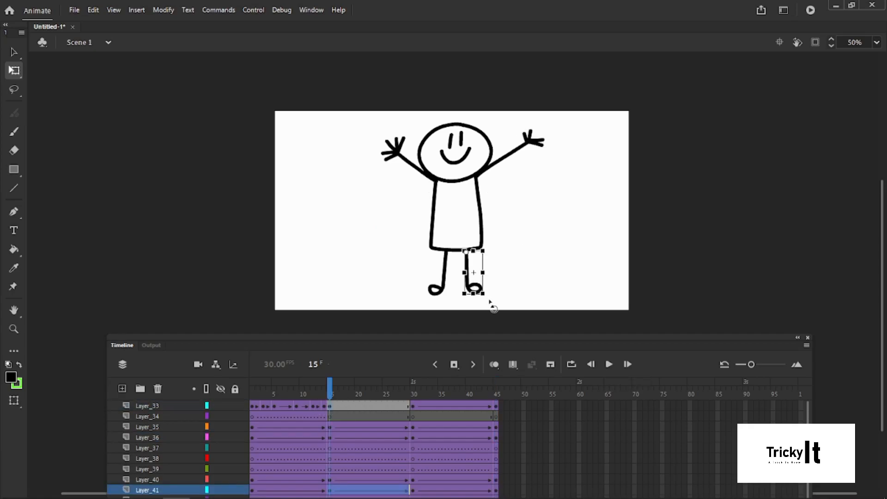
At frame 30, try moving the whole figure slightly upward, and play the animation from frame 1.
left_click(413, 407)
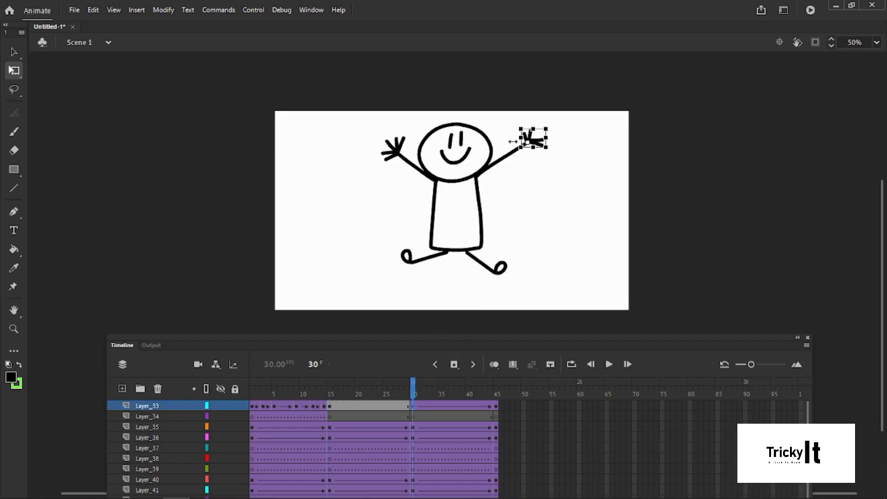
left_click(532, 187)
left_click_drag(551, 292, 375, 118)
left_click_drag(478, 173, 476, 157)
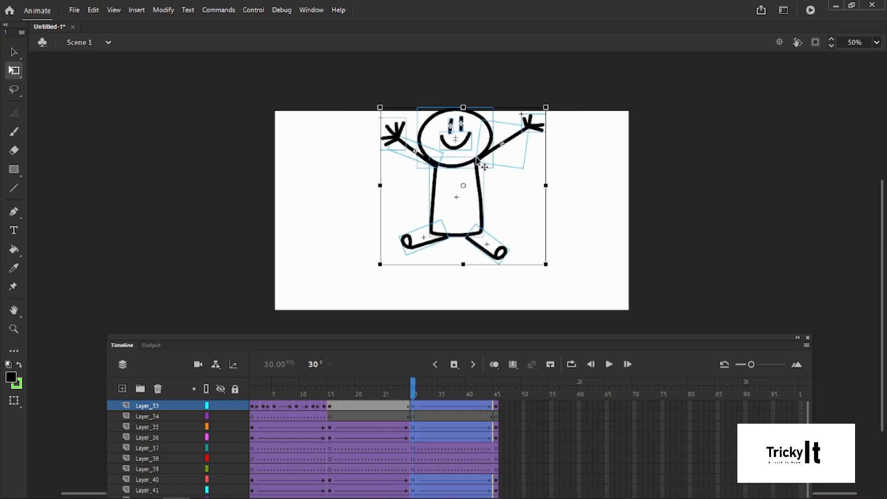
left_click_drag(411, 398, 246, 415)
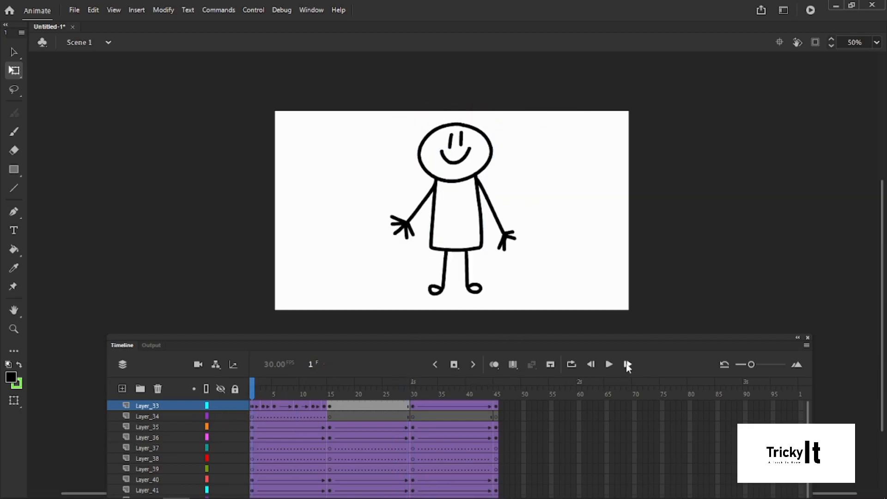
left_click(606, 364)
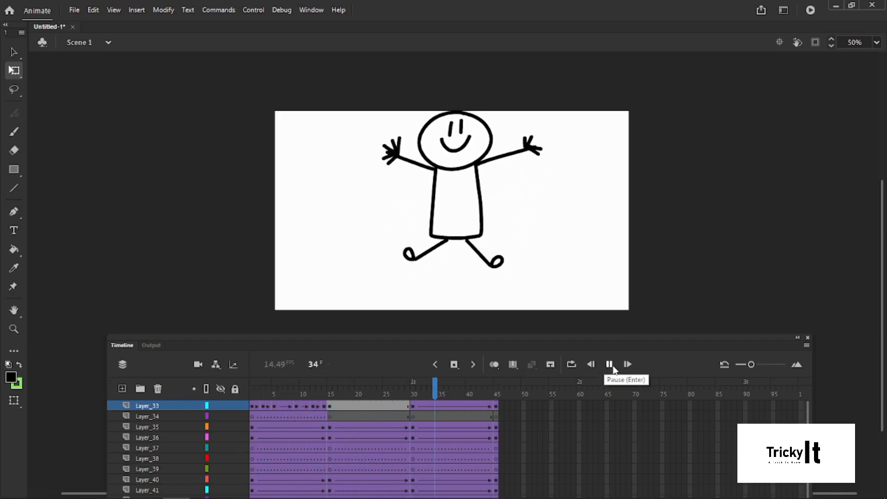
left_click(609, 364)
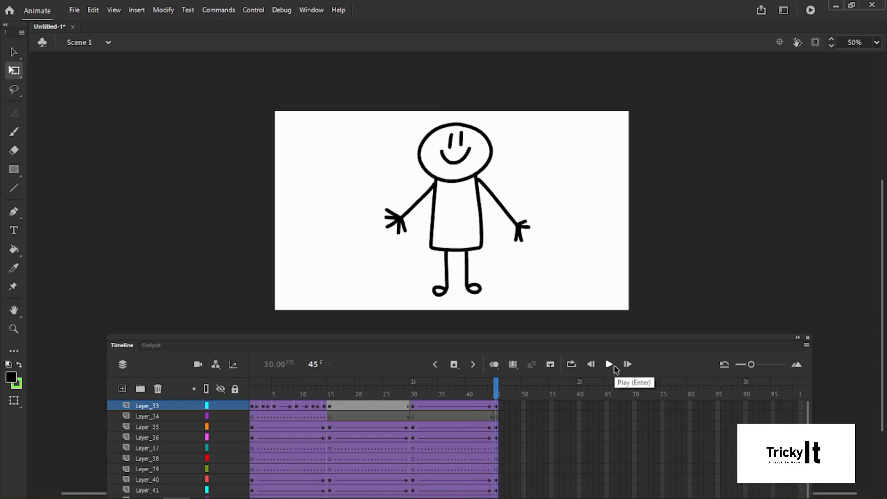
Undo the whole figure's upward move at frame 30.
key("ctrl+z")
key("ctrl+z")
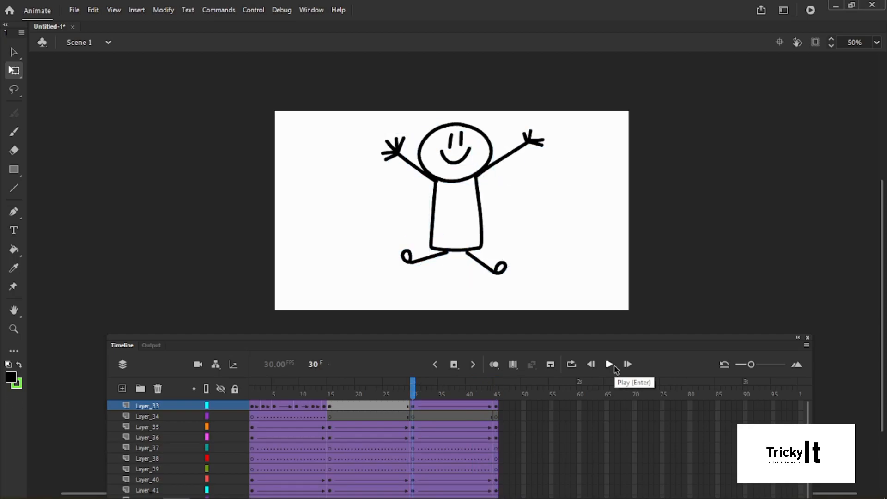
key("ctrl+z")
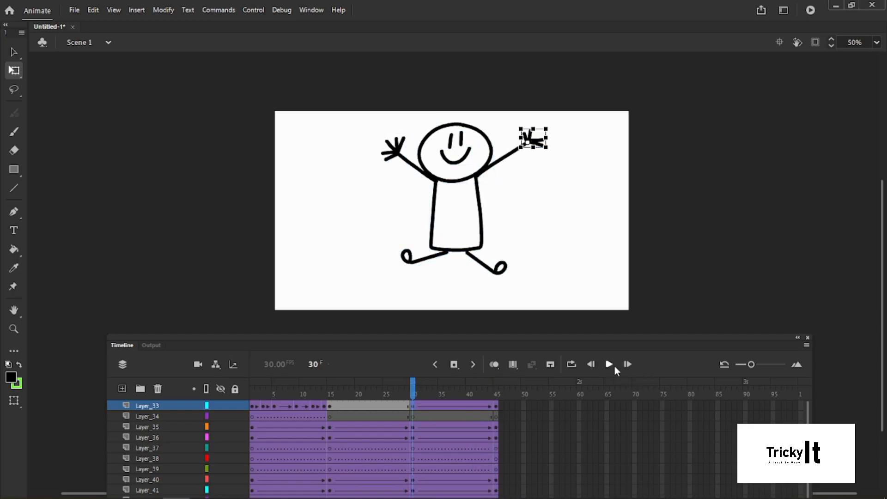
Create a classic tween on Layer_33 between frames 15 and 30.
left_click_drag(365, 111, 652, 290)
left_click(332, 405)
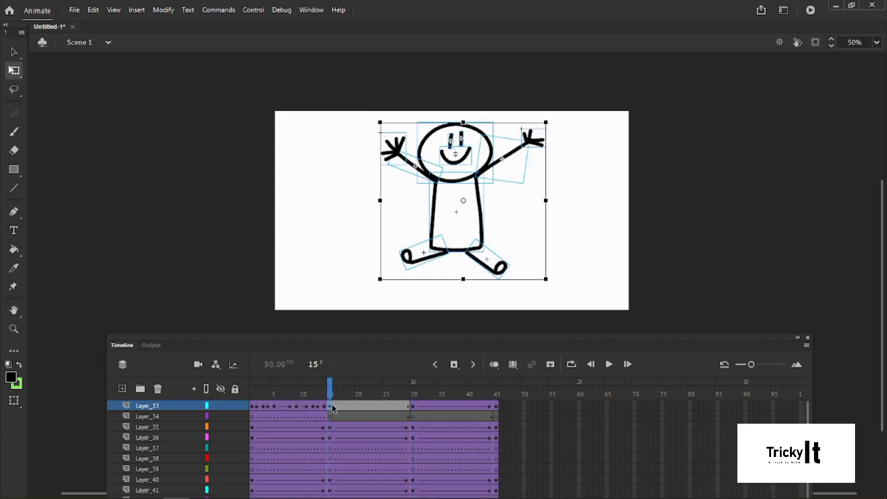
right_click(332, 405)
left_click(436, 81)
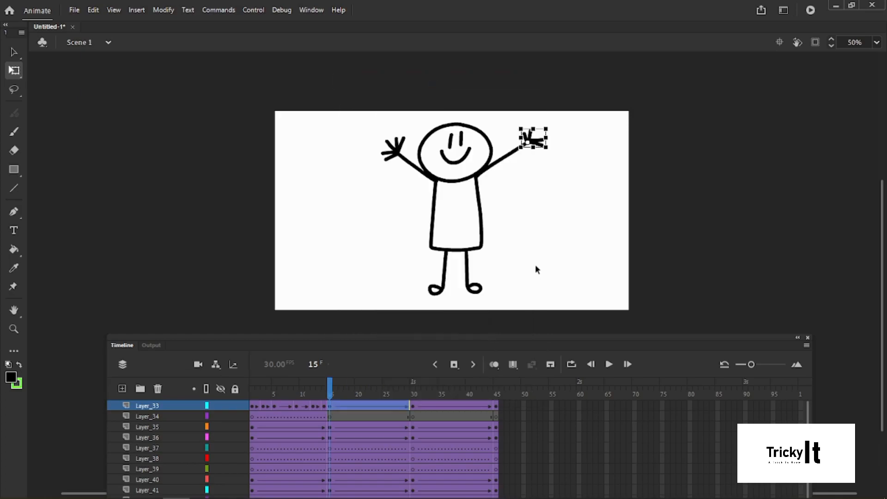
At frame 30, select the whole figure and move it straight up until the head and hands extend above the stage.
left_click(525, 224)
left_click_drag(360, 122, 585, 297)
left_click(413, 405)
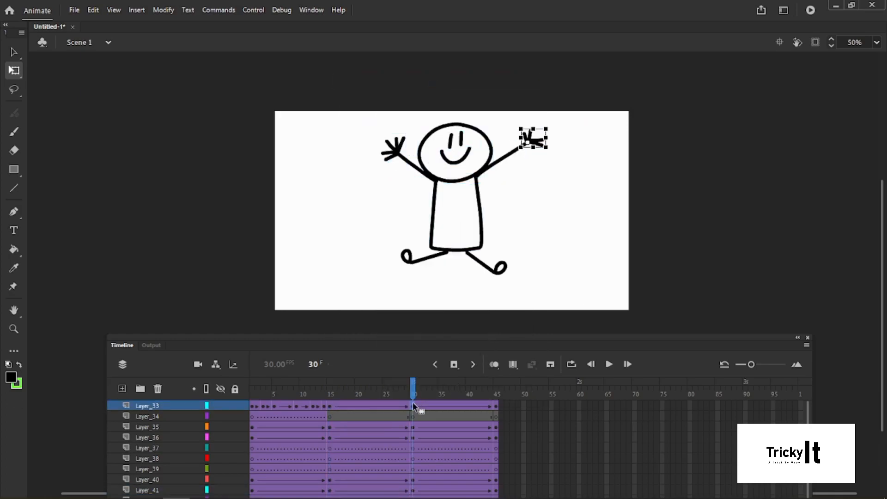
left_click(375, 114)
left_click_drag(365, 117, 579, 292)
left_click_drag(488, 242, 482, 189)
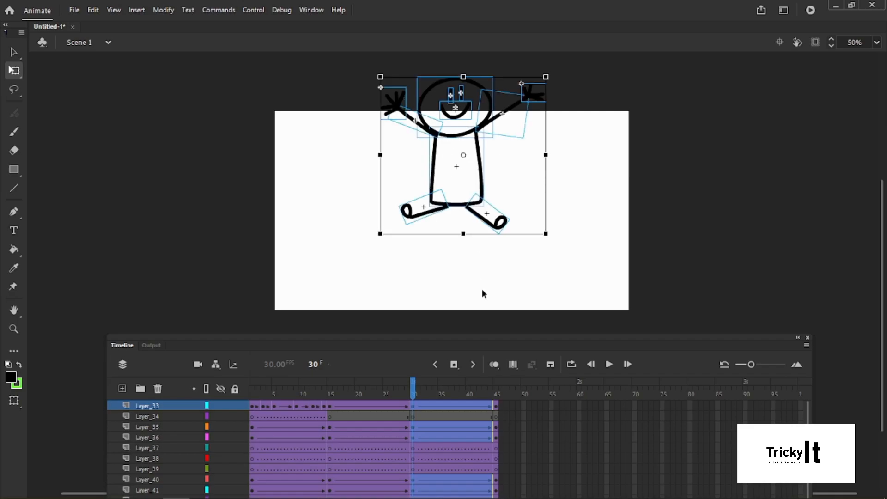
Play back the animation several times to review the figure's jump between frames 15 and 45.
left_click(606, 365)
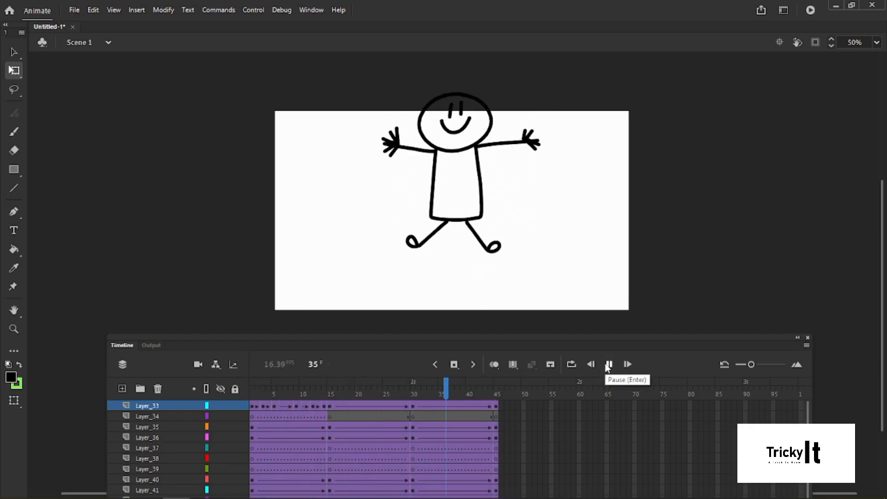
left_click(608, 365)
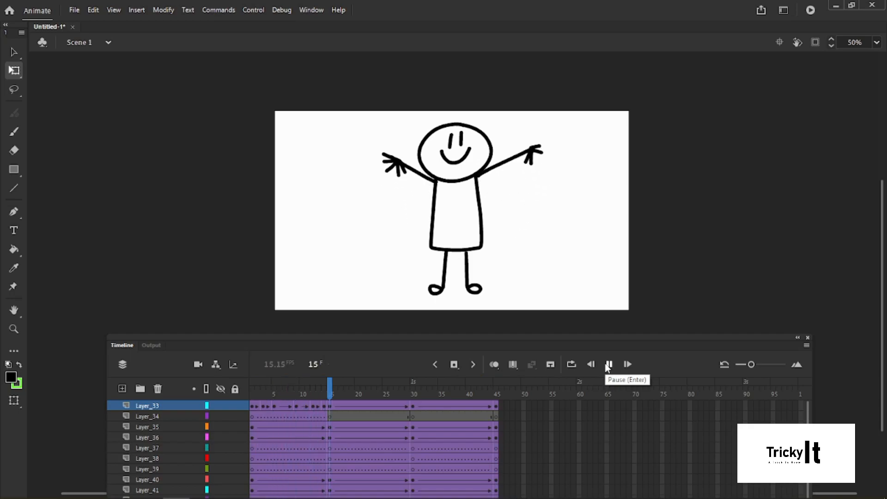
left_click(608, 365)
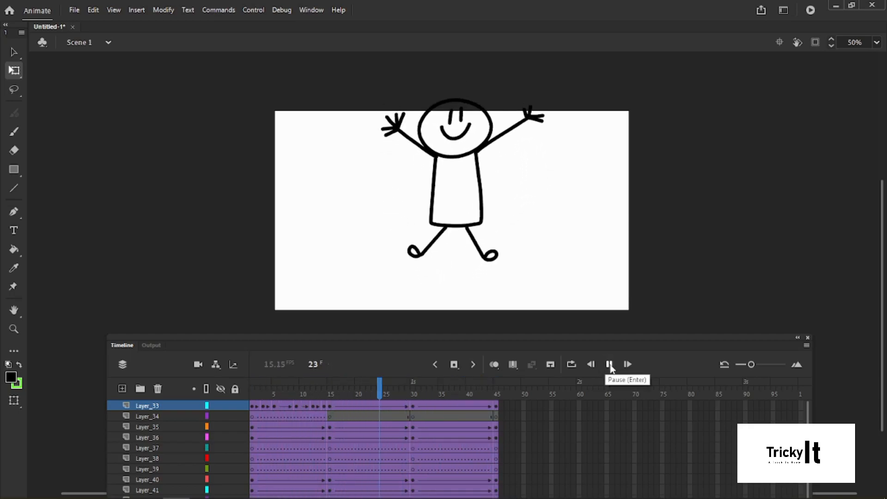
left_click(610, 365)
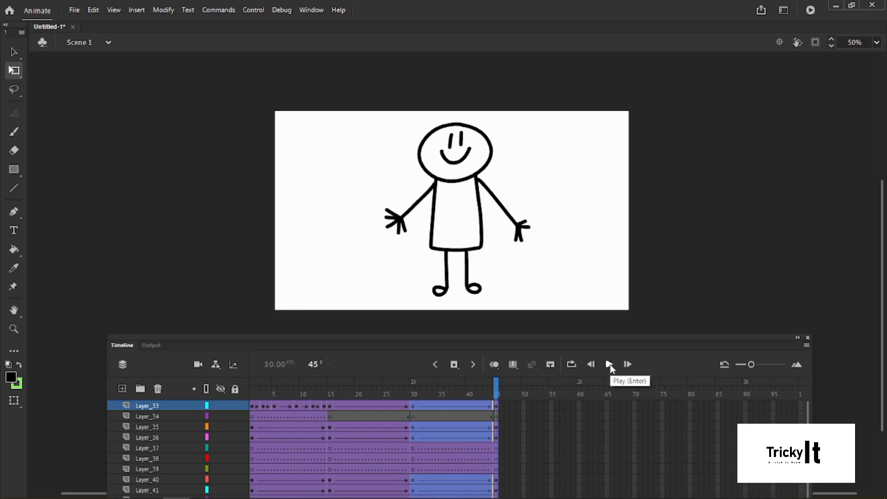
left_click(609, 364)
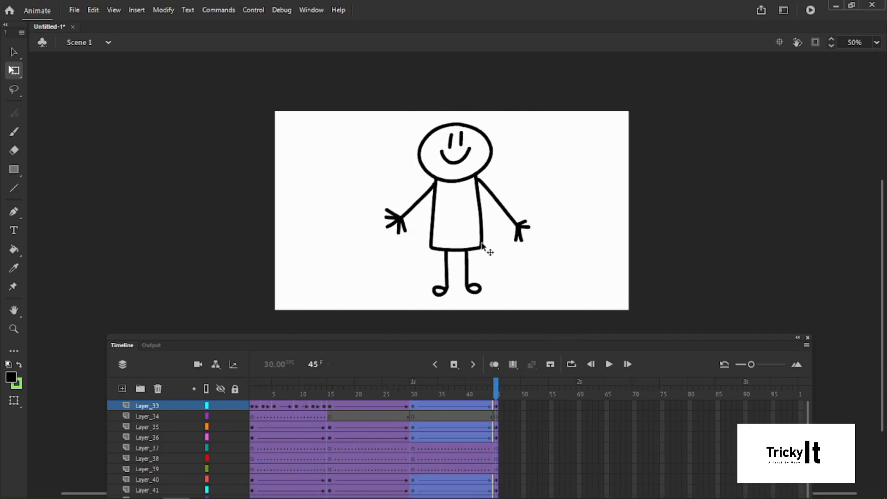
left_click(610, 365)
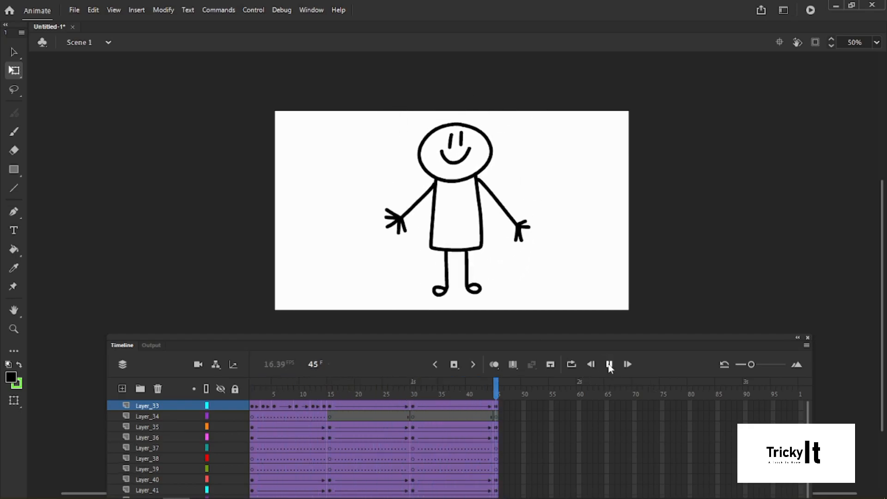
left_click(609, 365)
Turn on looping, extend the loop range to cover frames 1 to 45, and play the animation.
left_click(572, 365)
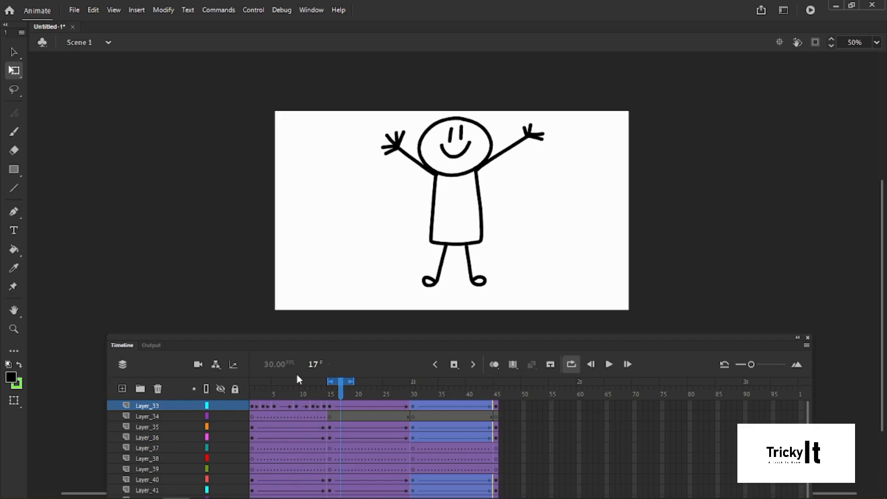
left_click_drag(355, 381, 497, 383)
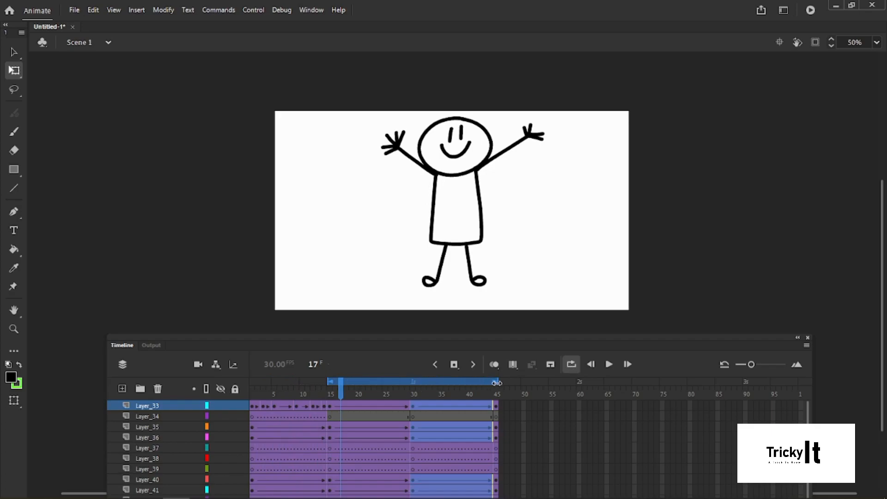
left_click_drag(330, 383, 252, 383)
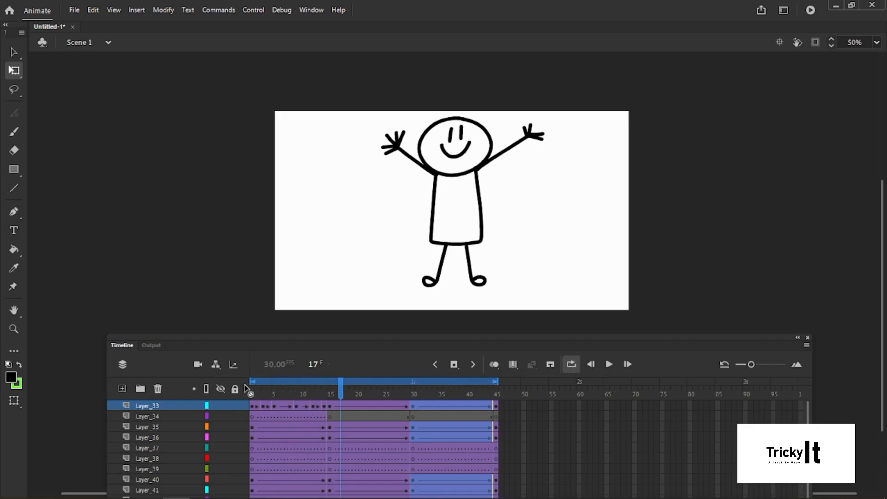
left_click(607, 364)
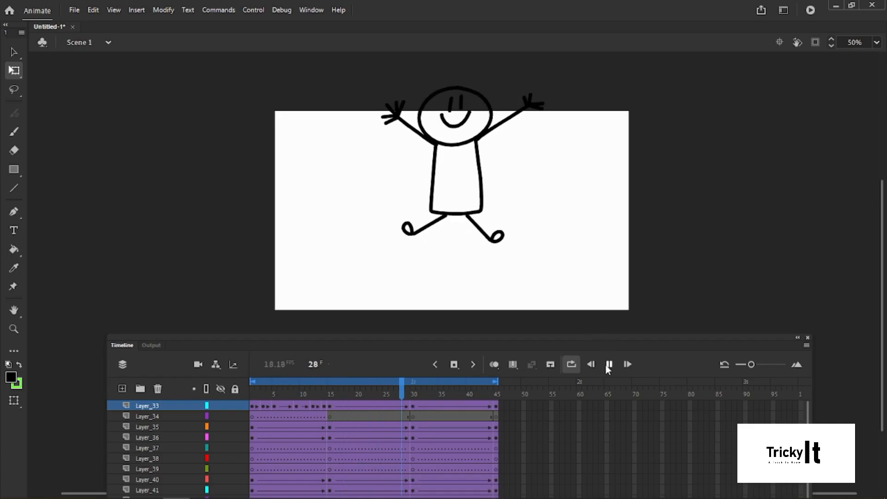